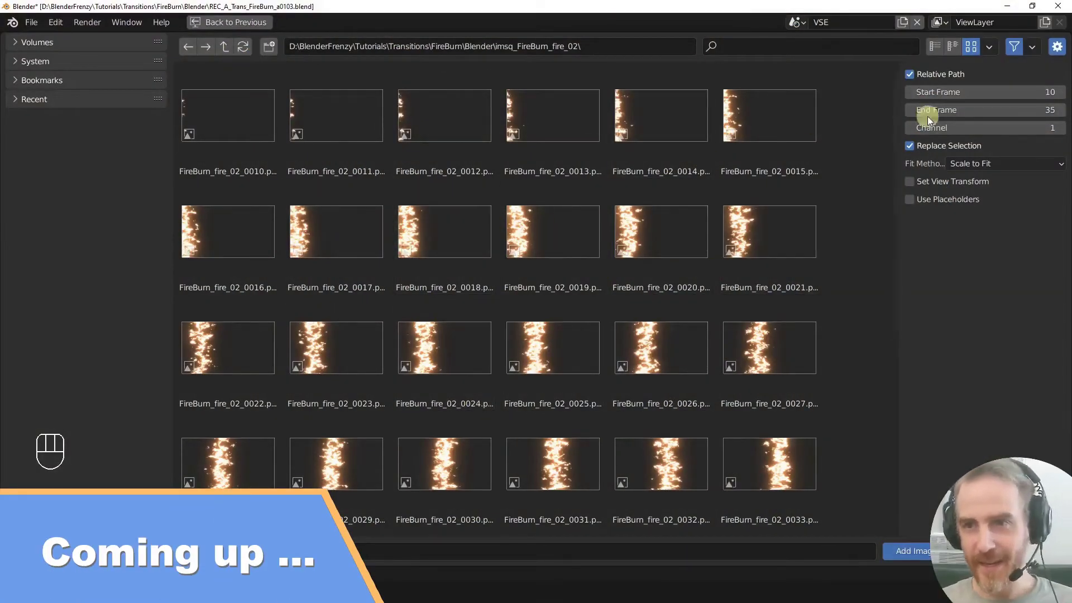
# - Add all FireBurn_fire_02 frames as an image strip in channel 4 and scrub through the transition
pyautogui.press('a')
pyautogui.click(916, 552)
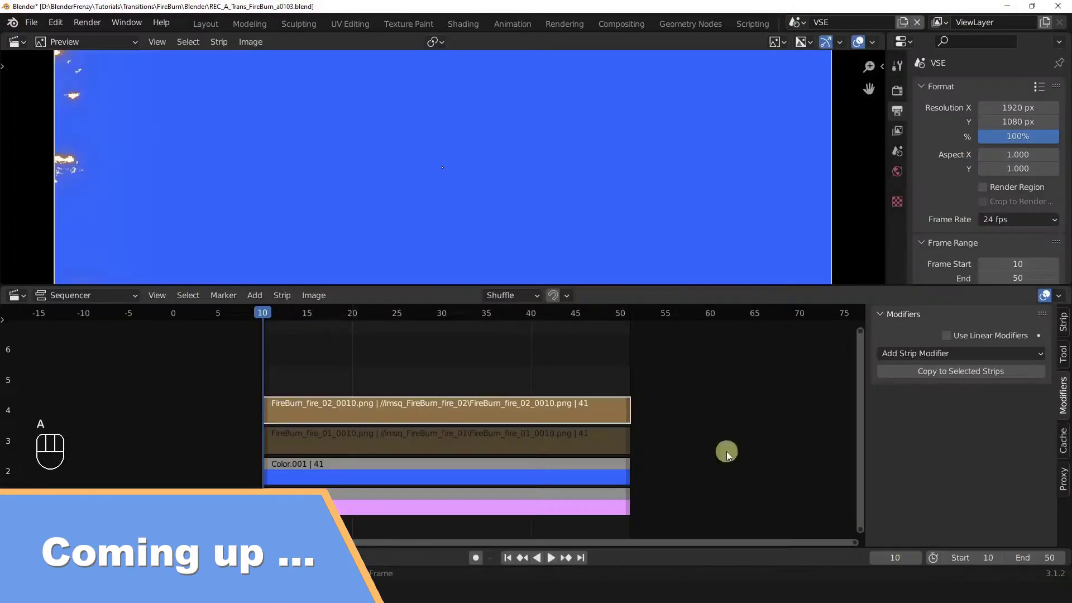
pyautogui.scroll(-2, 446, 201)
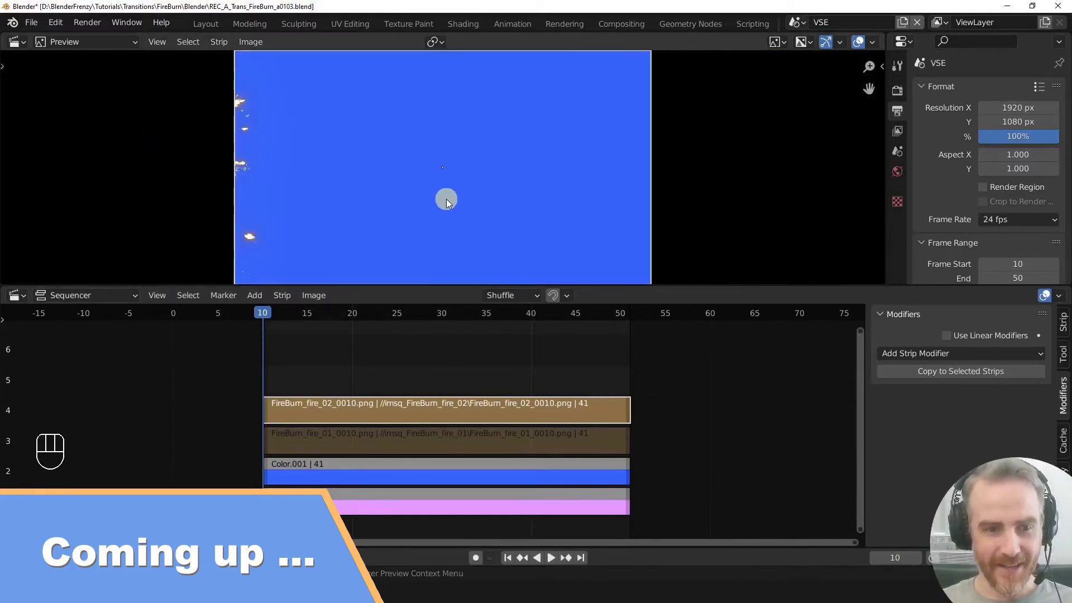
pyautogui.moveTo(266, 313); pyautogui.dragTo(642, 322)
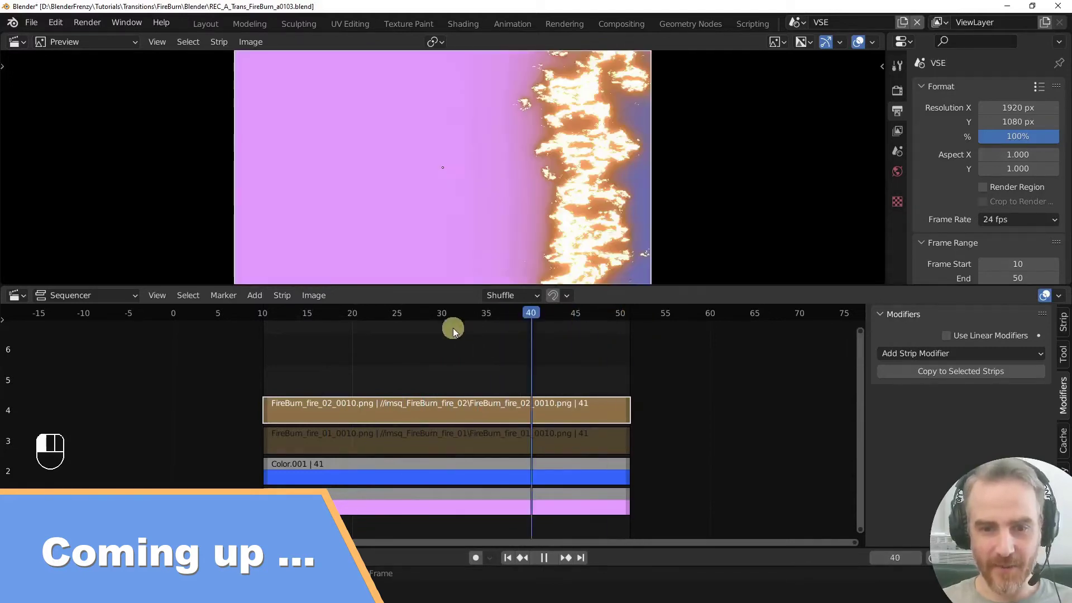
pyautogui.moveTo(454, 327); pyautogui.dragTo(612, 321)
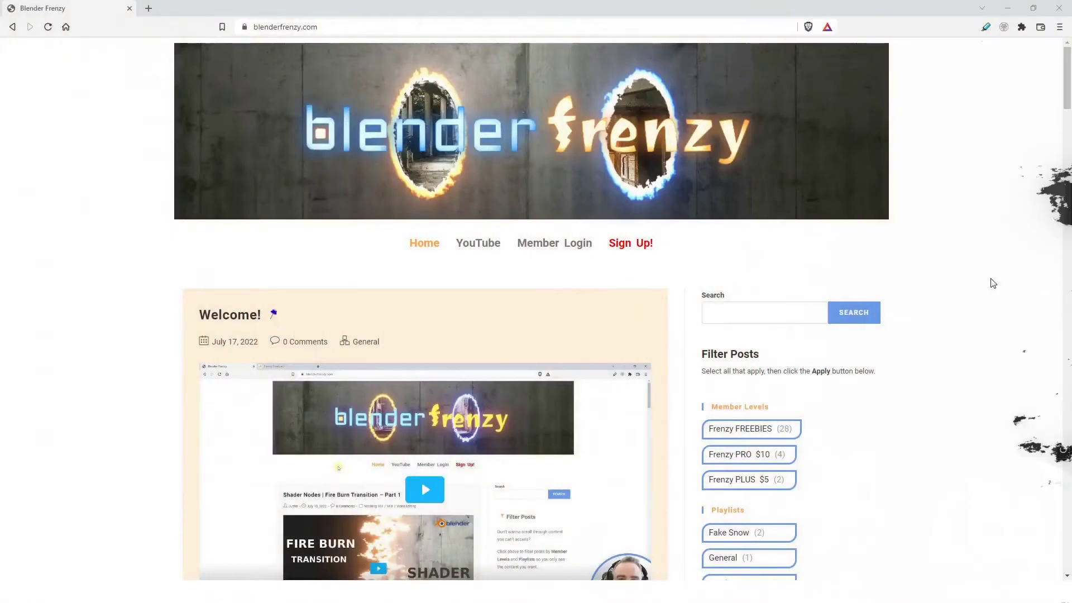
# - Scroll through the BlenderFrenzy blog posts and expand the Custom VSE transition post
pyautogui.scroll(-5, 1040, 285)
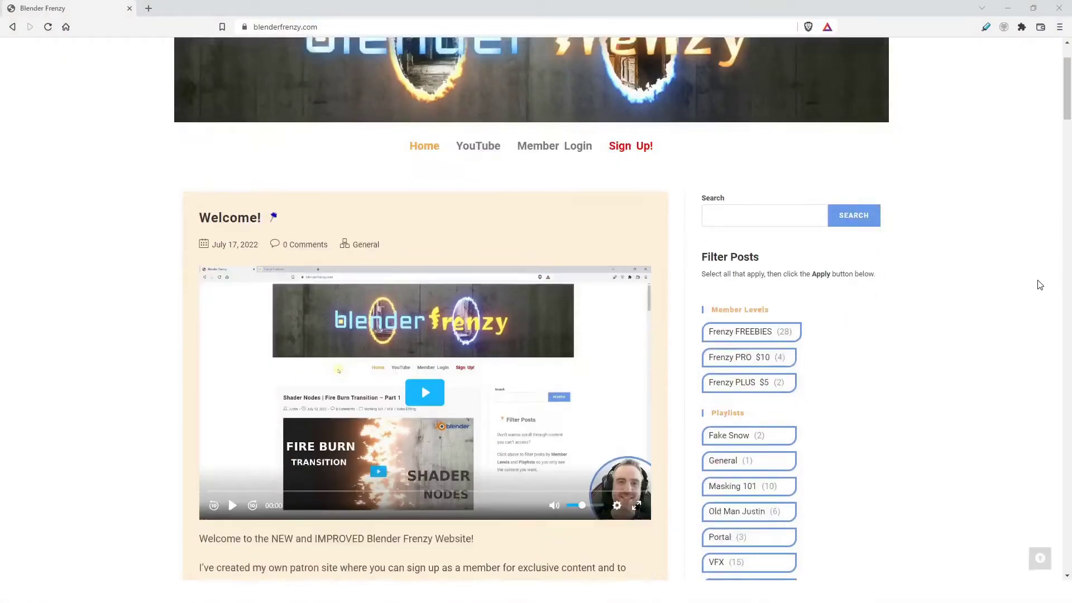
pyautogui.scroll(-14, 1040, 285)
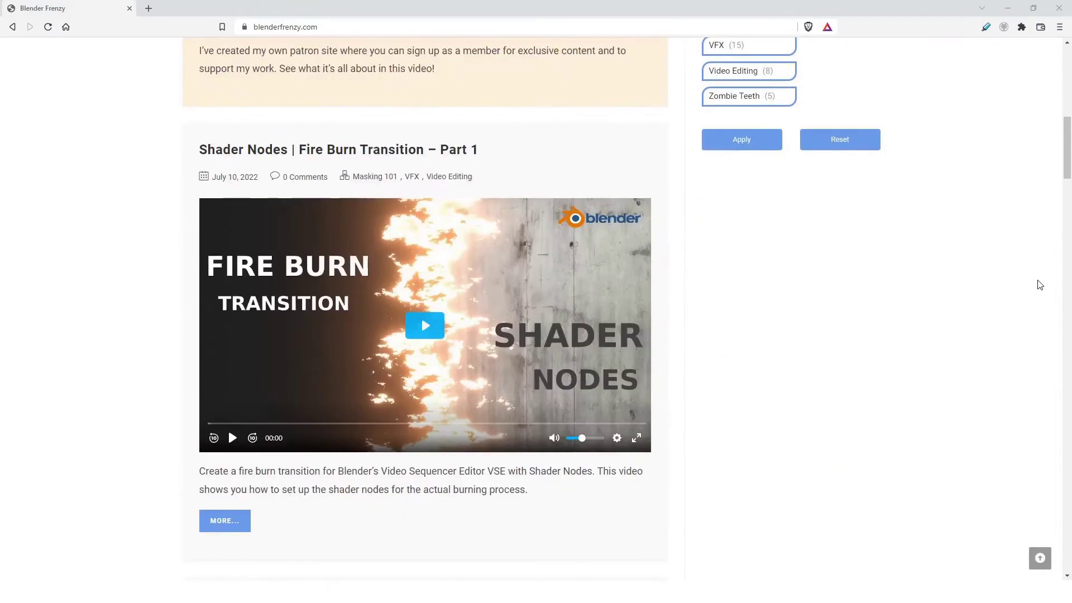
pyautogui.scroll(-12, 1040, 285)
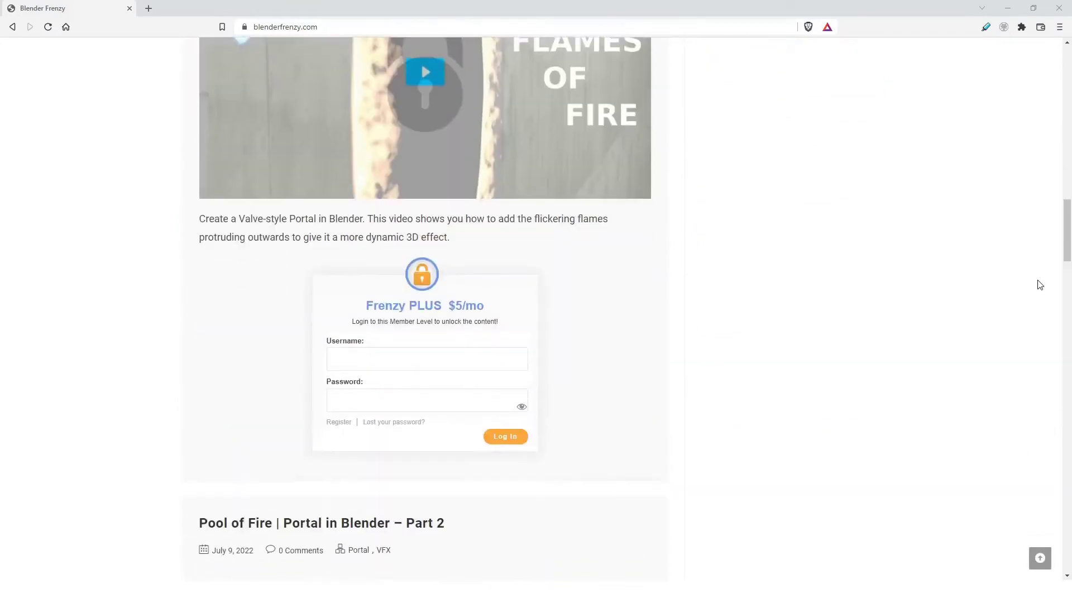
pyautogui.scroll(-13, 1040, 285)
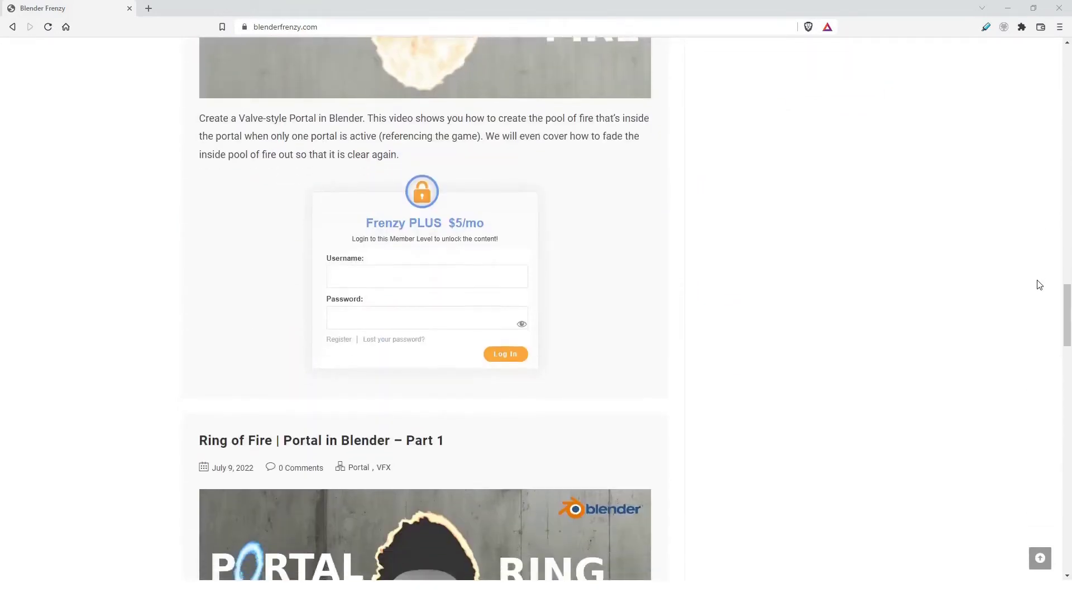
pyautogui.scroll(-6, 1038, 285)
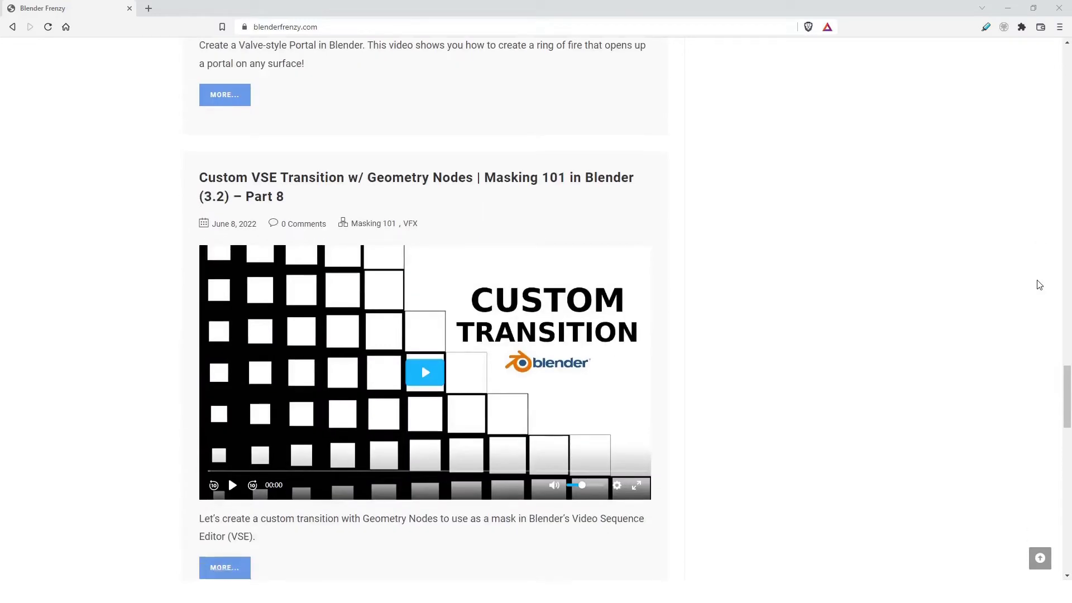
pyautogui.scroll(-3, 1038, 285)
pyautogui.click(225, 412)
# - Return to the top and open the Sign Up! page listing the FREEBIES, PLUS and PRO plans
pyautogui.scroll(-1, 619, 352)
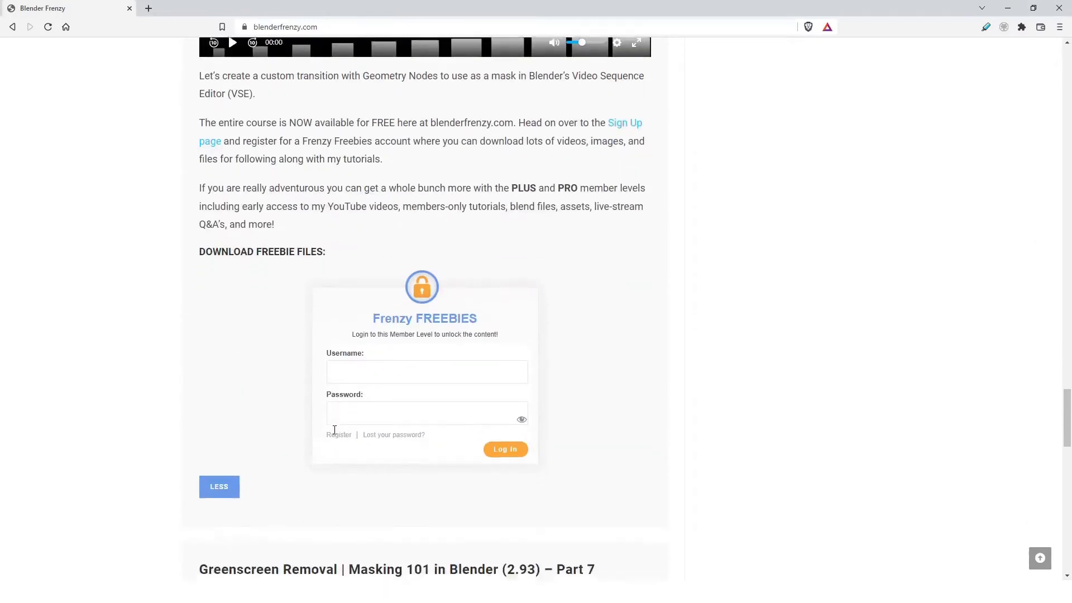
pyautogui.scroll(-17, 618, 350)
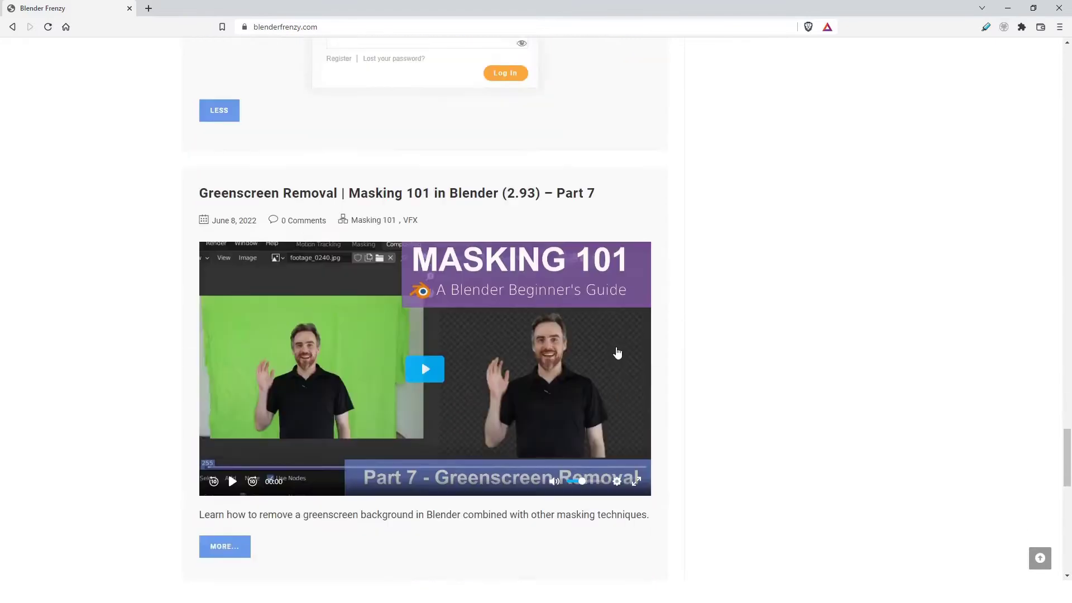
pyautogui.scroll(-3, 618, 360)
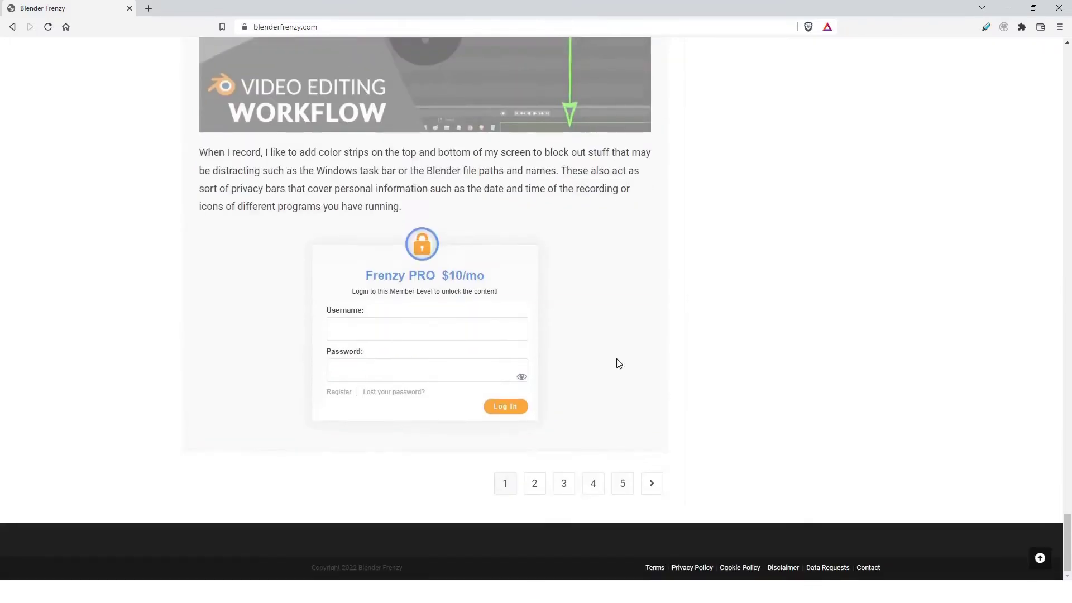
pyautogui.click(1039, 558)
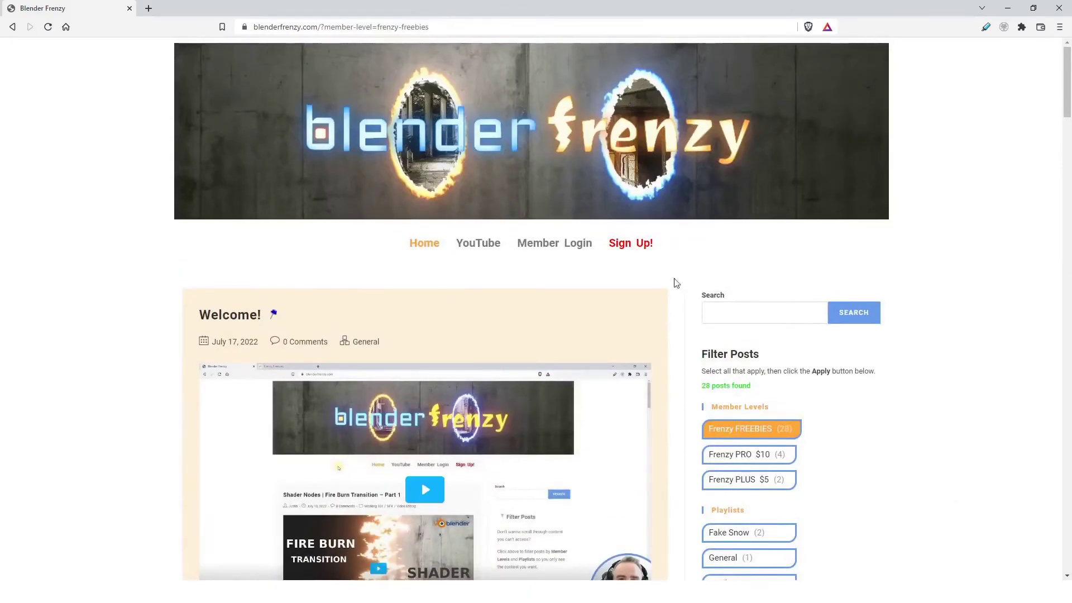
pyautogui.click(626, 244)
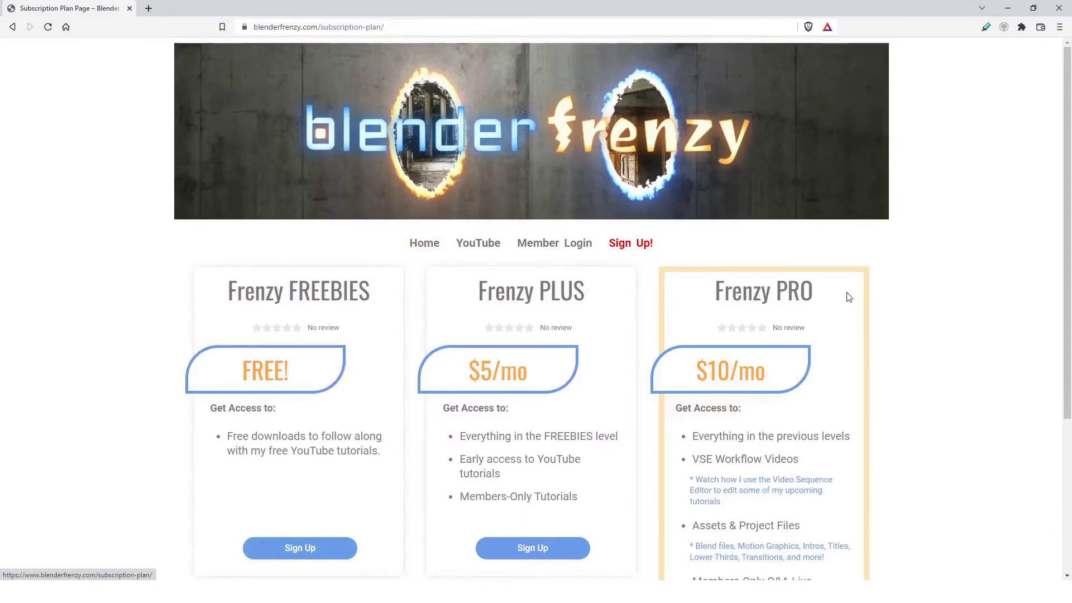
pyautogui.scroll(-3, 906, 313)
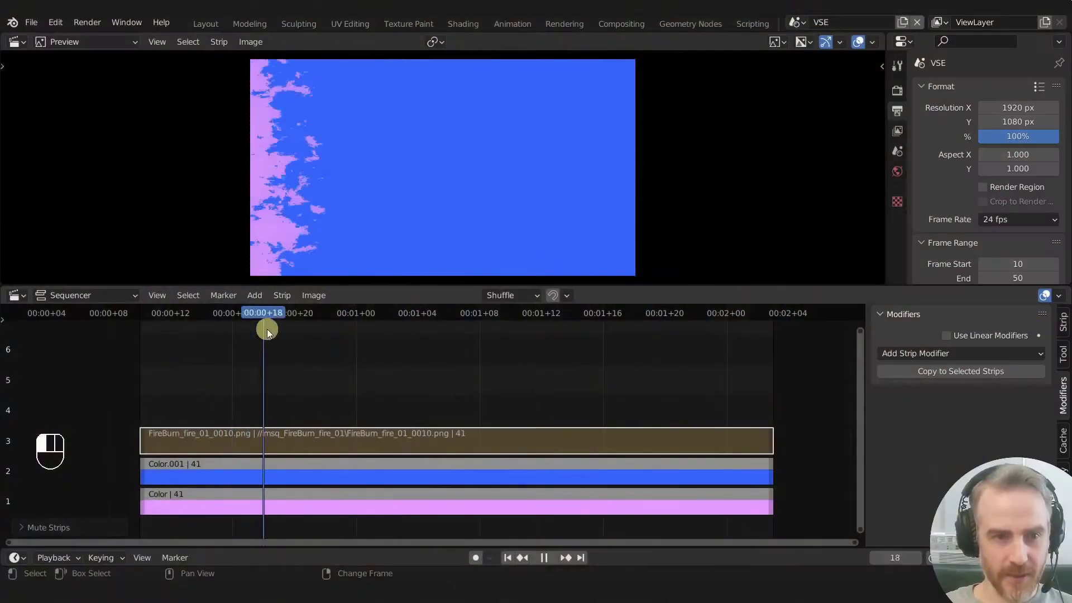
# - Scrub the burn transition over the colour strips, then switch the timeline to frame numbers with Ctrl+T
pyautogui.moveTo(340, 332); pyautogui.dragTo(446, 316)
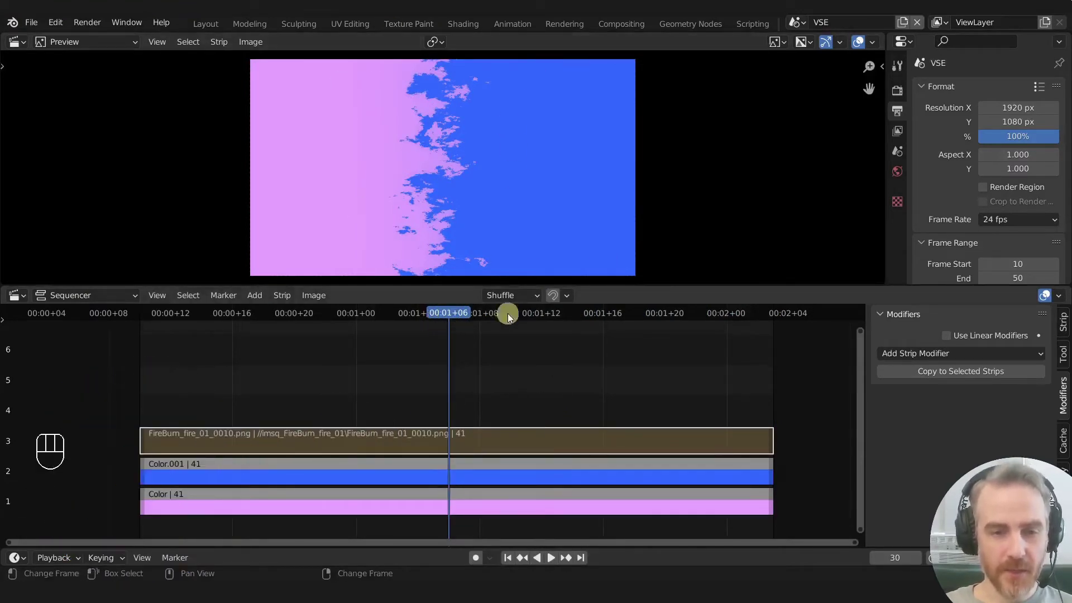
pyautogui.hotkey('ctrl', 't')
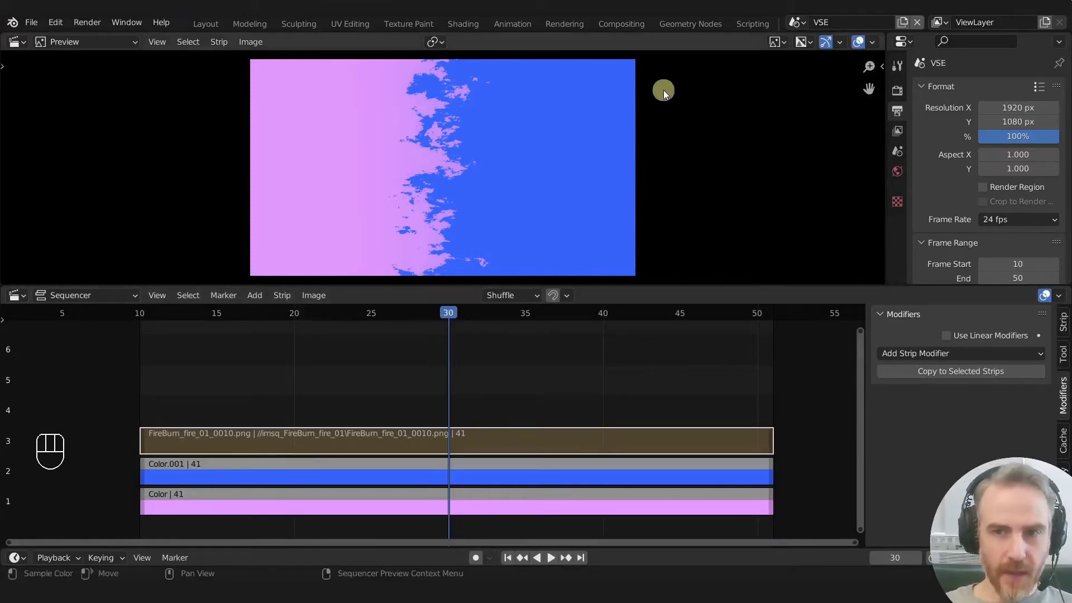
pyautogui.scroll(-3, 752, 18)
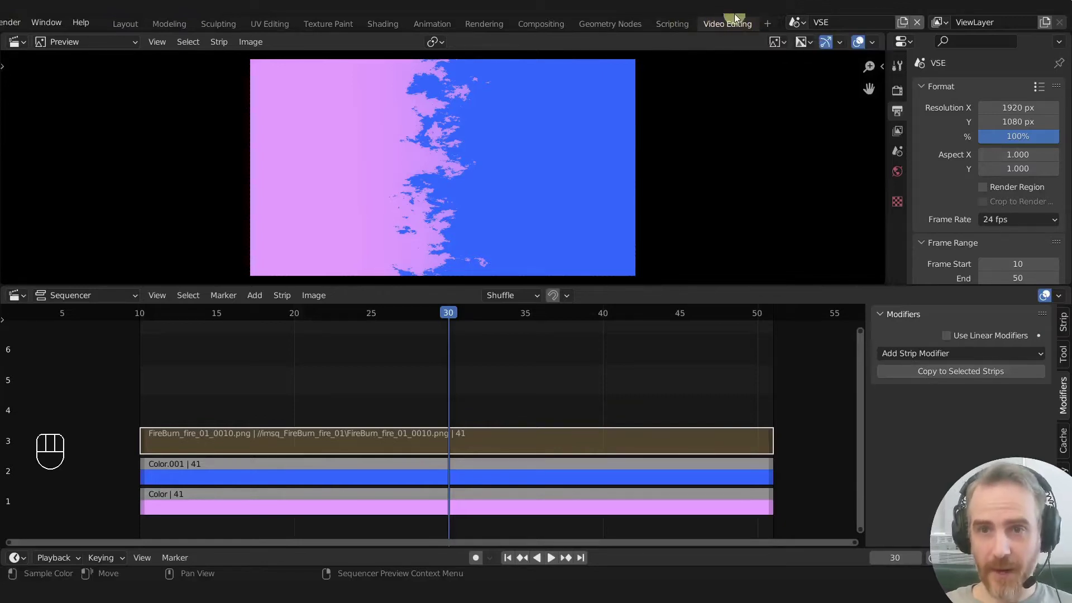
# - Switch to the Texture scene and set the current frame to 30
pyautogui.click(798, 28)
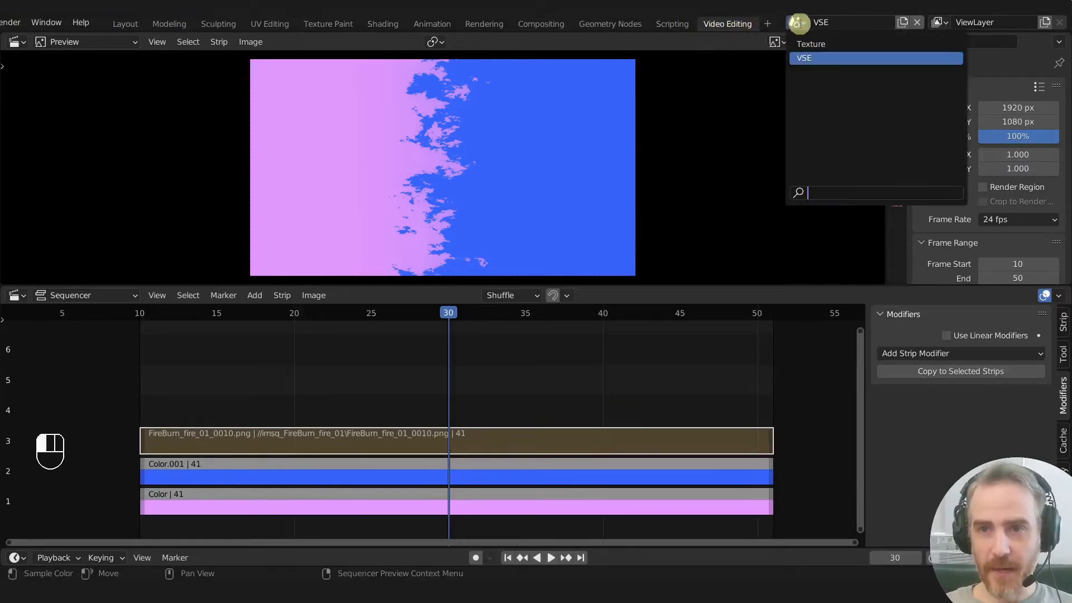
pyautogui.click(810, 42)
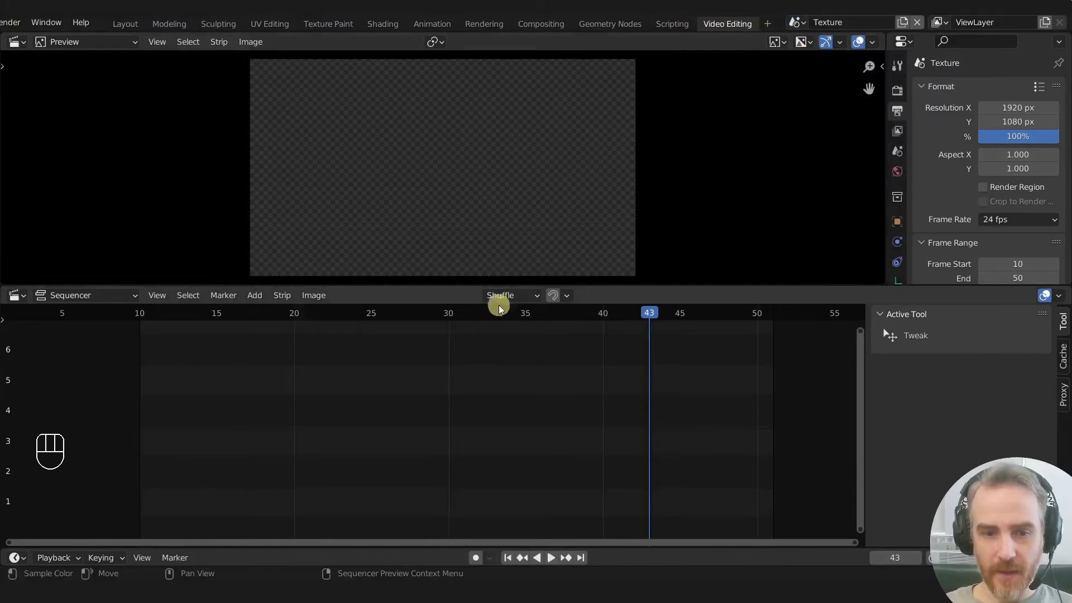
pyautogui.moveTo(450, 312); pyautogui.dragTo(447, 314)
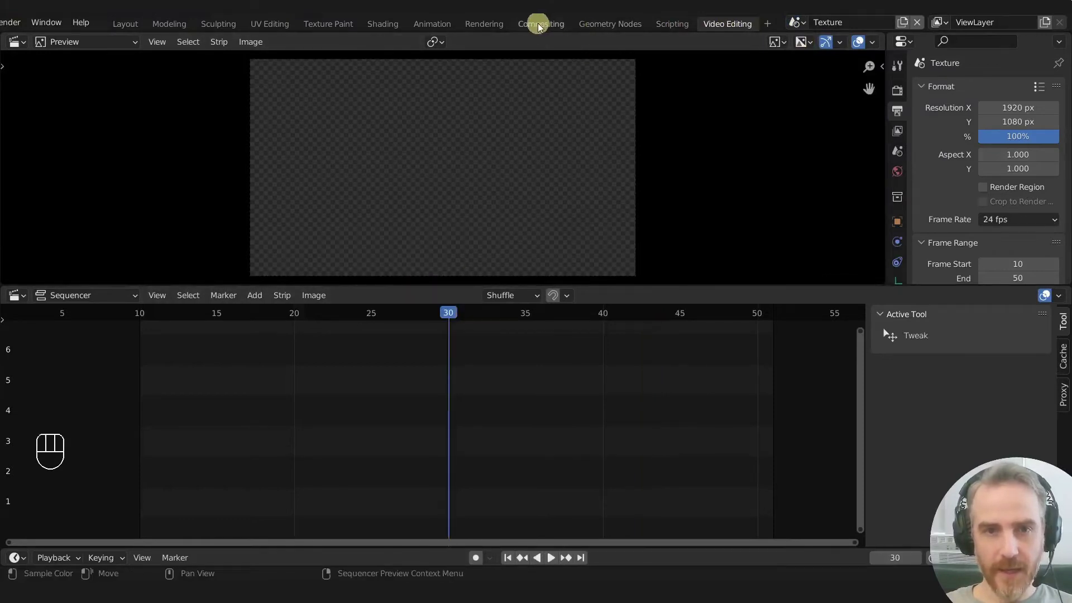
# - Feed the Mix Shader into the Material Output and preview the fire in Rendered shading
pyautogui.click(127, 24)
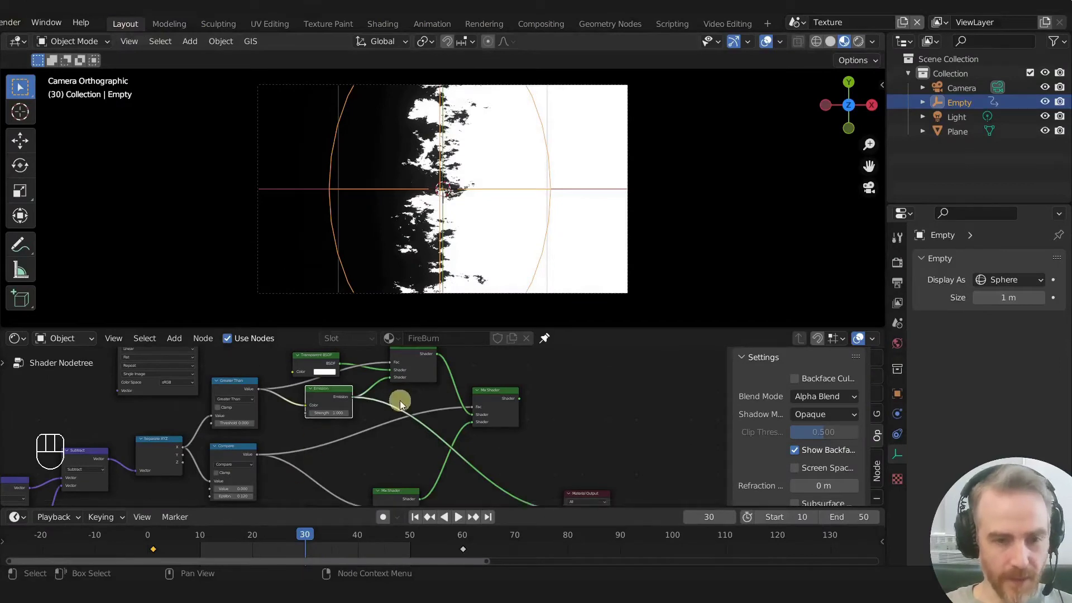
pyautogui.moveTo(408, 423); pyautogui.dragTo(399, 378, button='middle')
pyautogui.scroll(1, 398, 378)
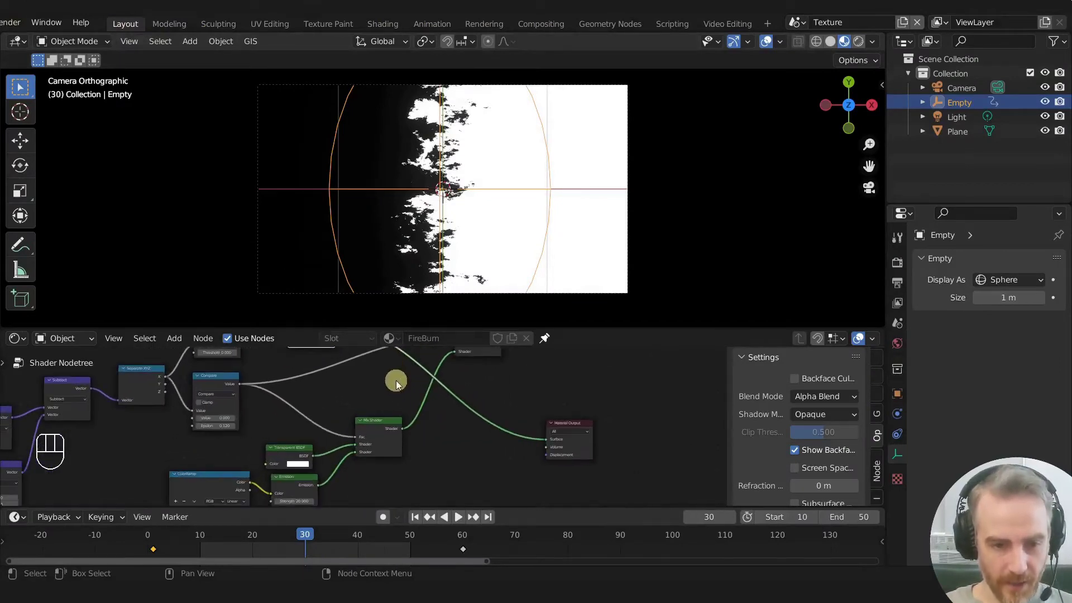
pyautogui.keyDown('ctrl'); pyautogui.keyDown('shift'); pyautogui.click(384, 430); pyautogui.keyUp('shift'); pyautogui.keyUp('ctrl')
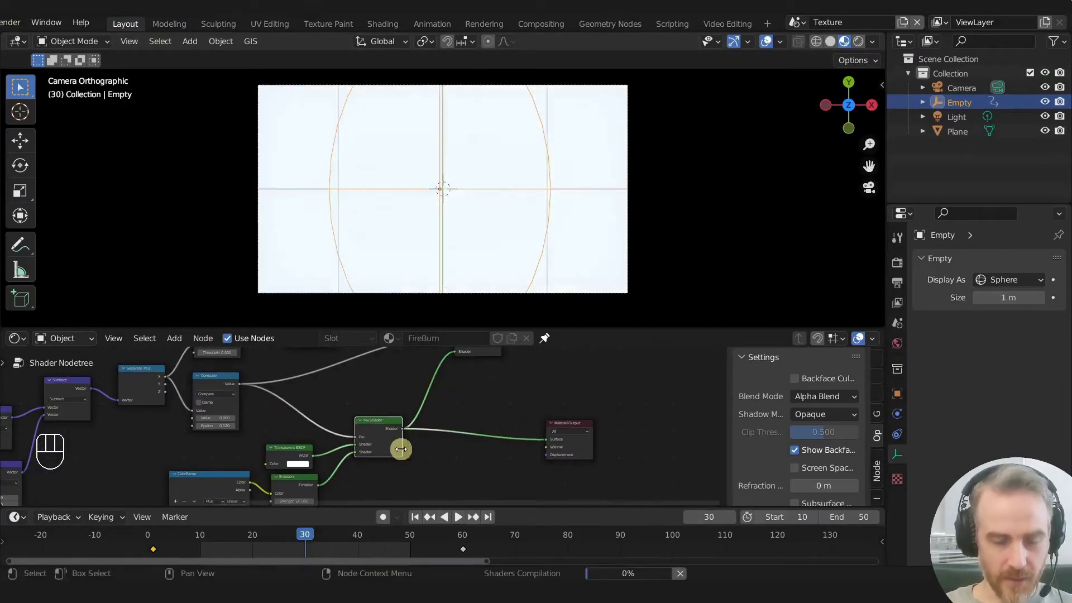
pyautogui.click(859, 42)
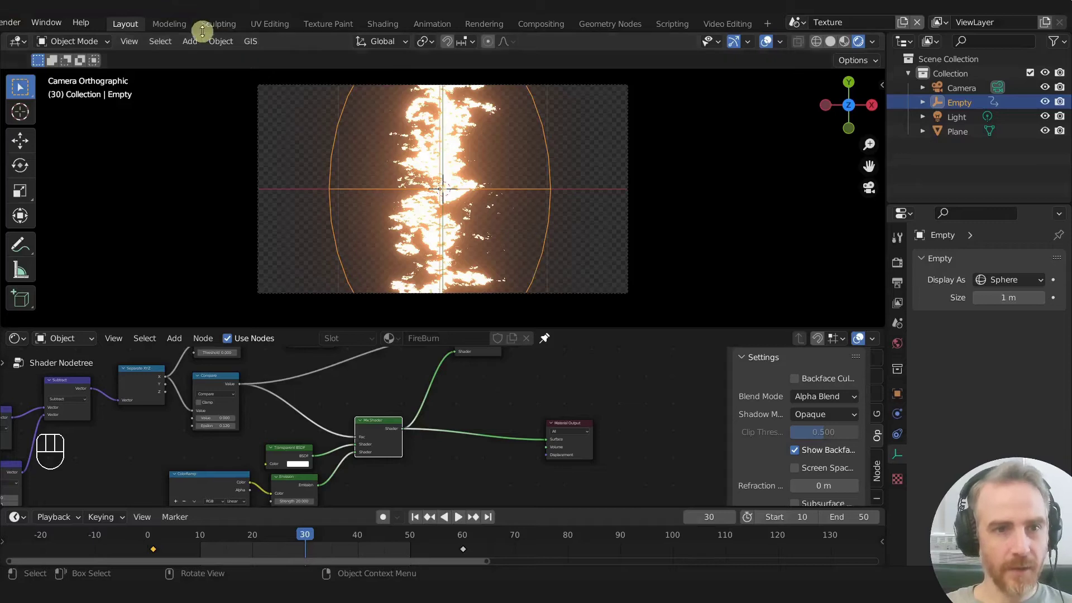
pyautogui.click(484, 24)
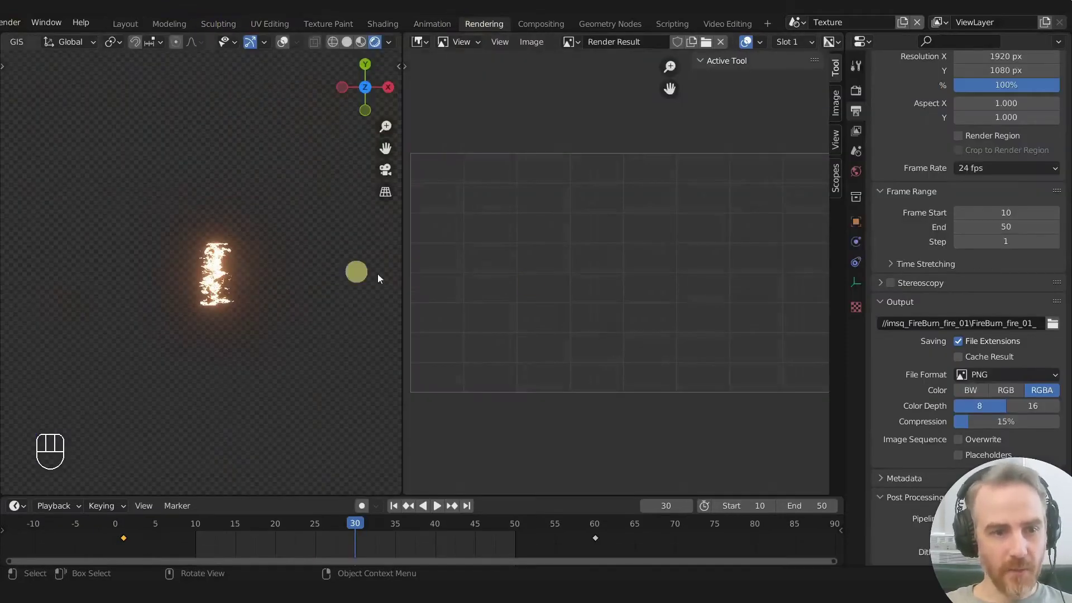
# - Render frame 30 with F12 and choose Save a Copy from the Image menu
pyautogui.scroll(2, 363, 285)
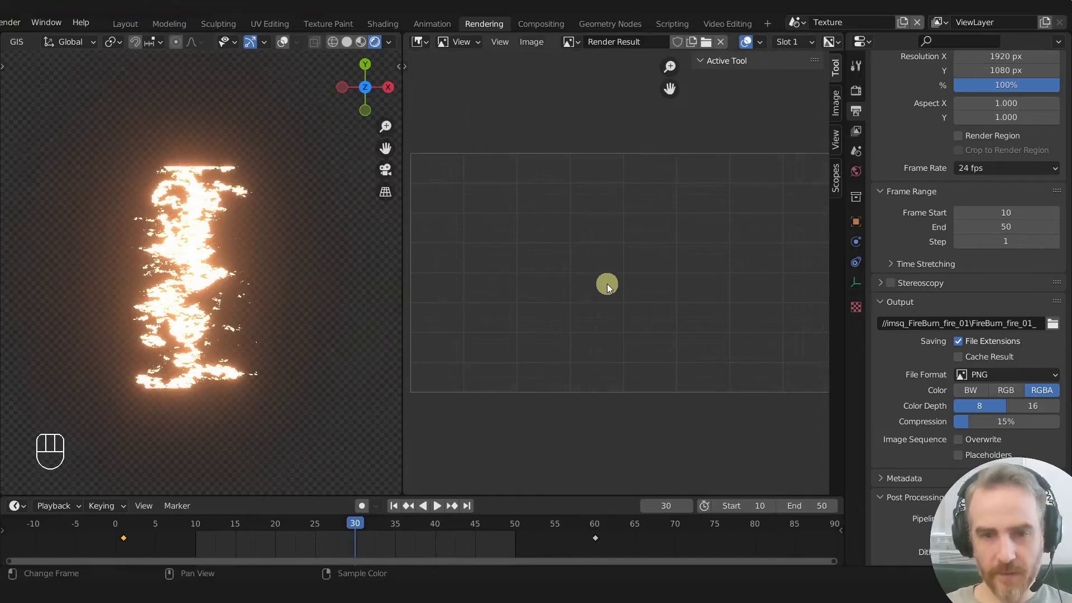
pyautogui.press('F12')
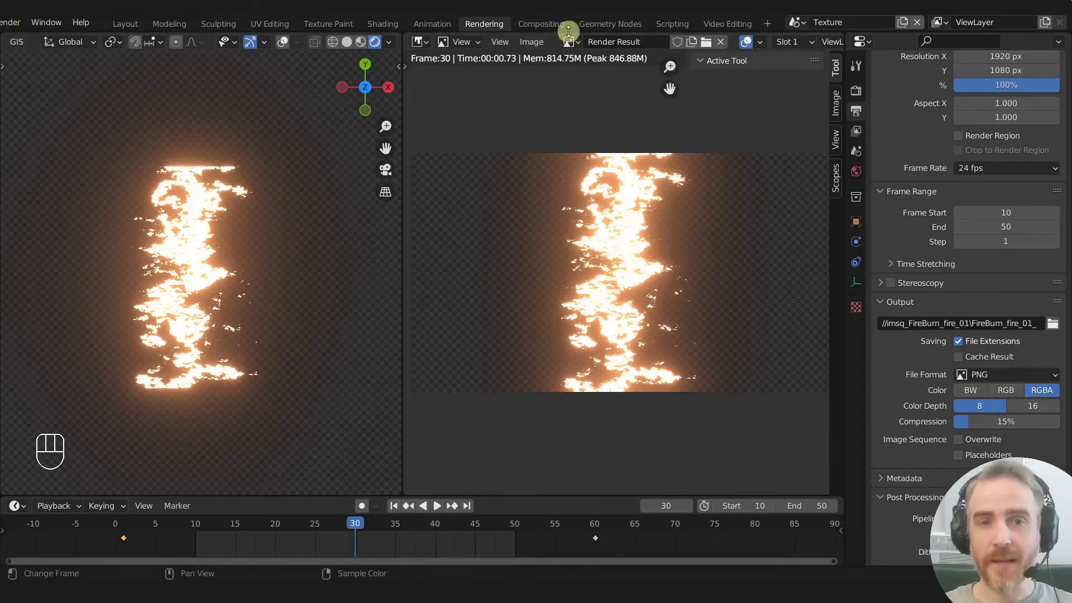
pyautogui.click(539, 42)
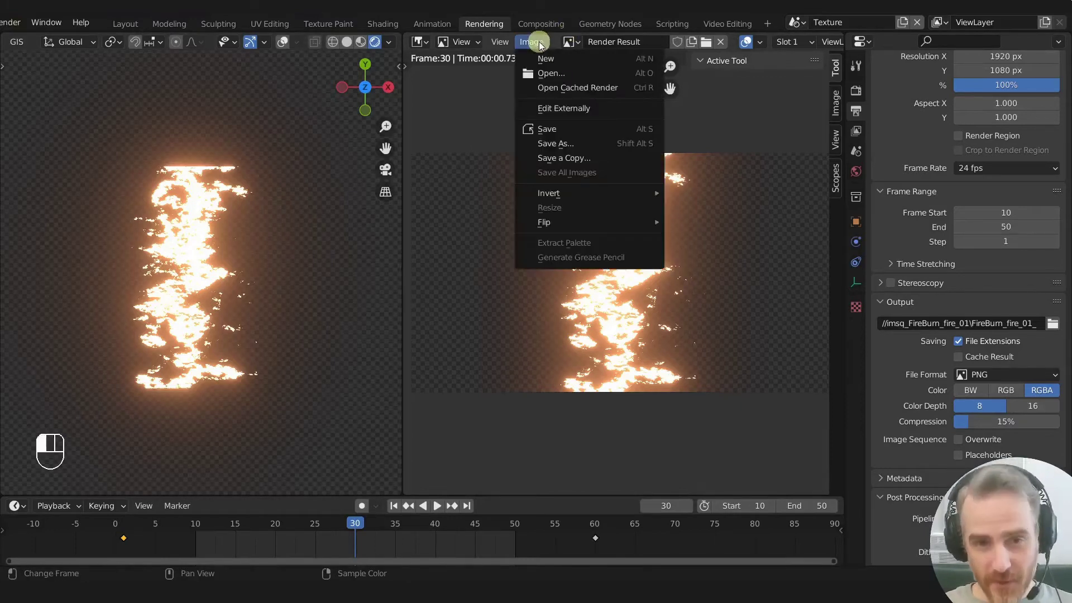
pyautogui.click(539, 42)
pyautogui.click(539, 42)
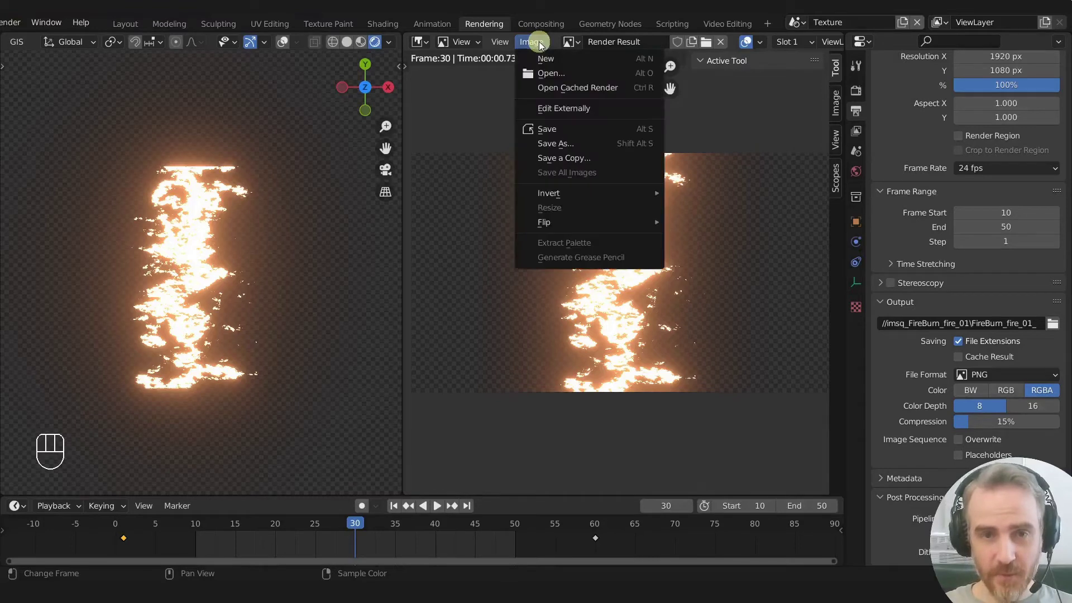
pyautogui.click(555, 158)
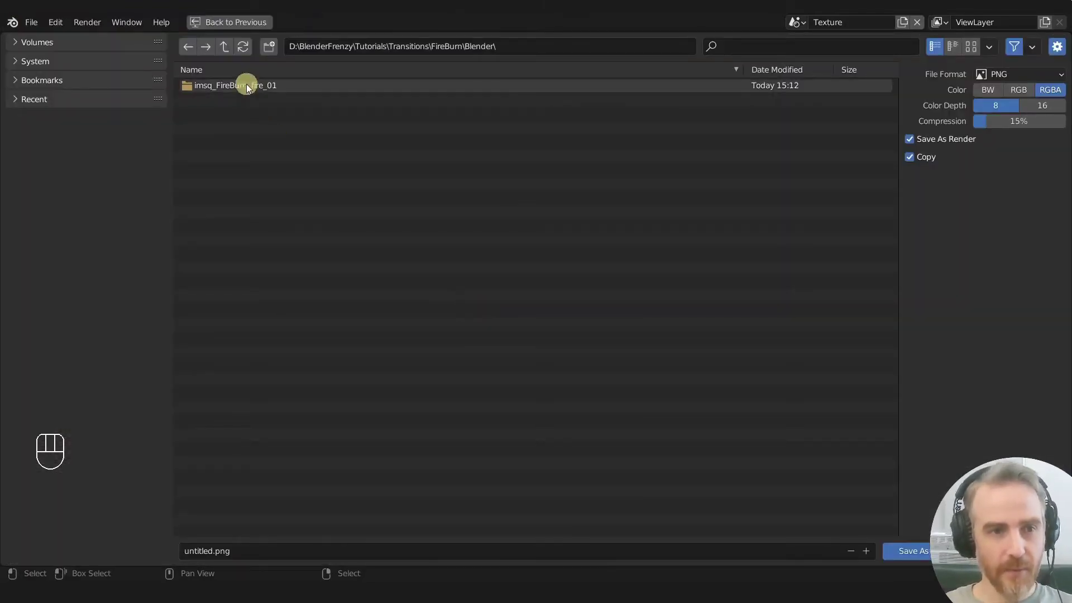
# - Create a new folder named Graphics and open it
pyautogui.click(270, 49)
pyautogui.write('Graphi')
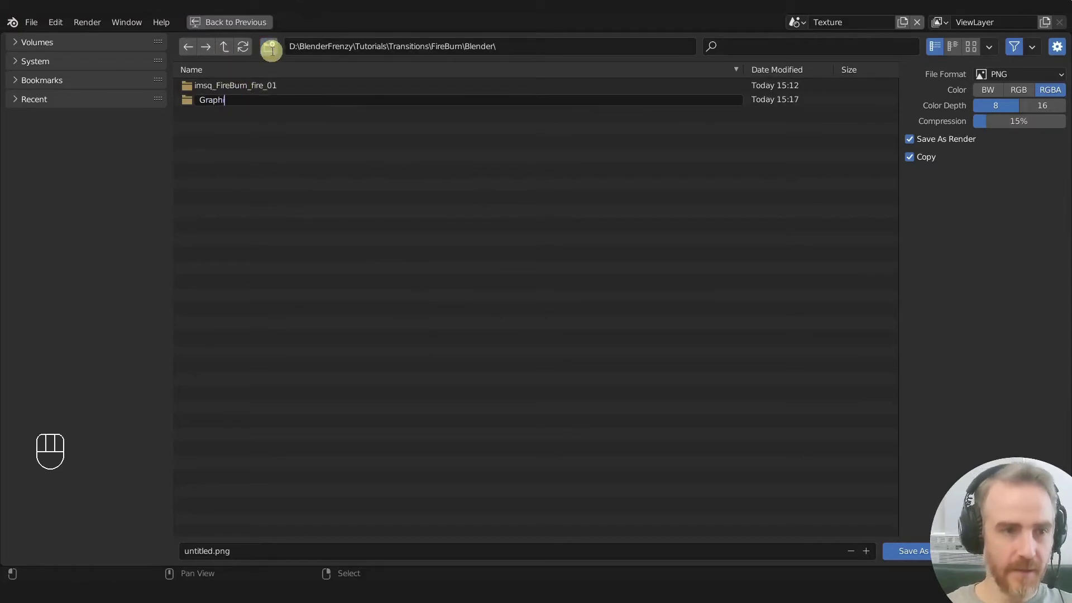
pyautogui.write('cs')
pyautogui.press('Return')
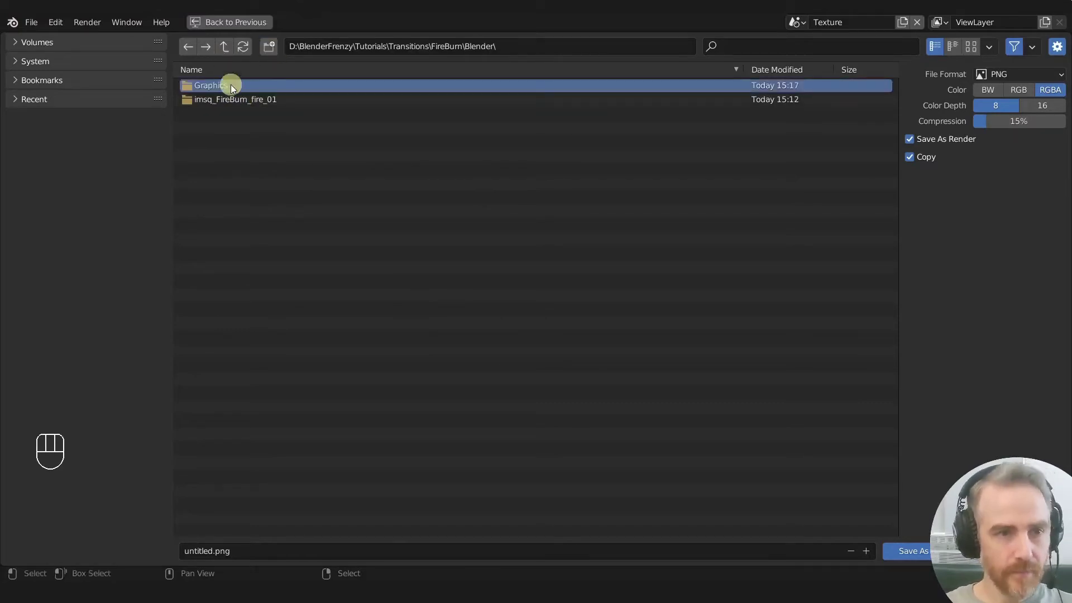
pyautogui.doubleClick(230, 85)
# - Name the file fire_test and save the render as fire_test.png
pyautogui.click(241, 550)
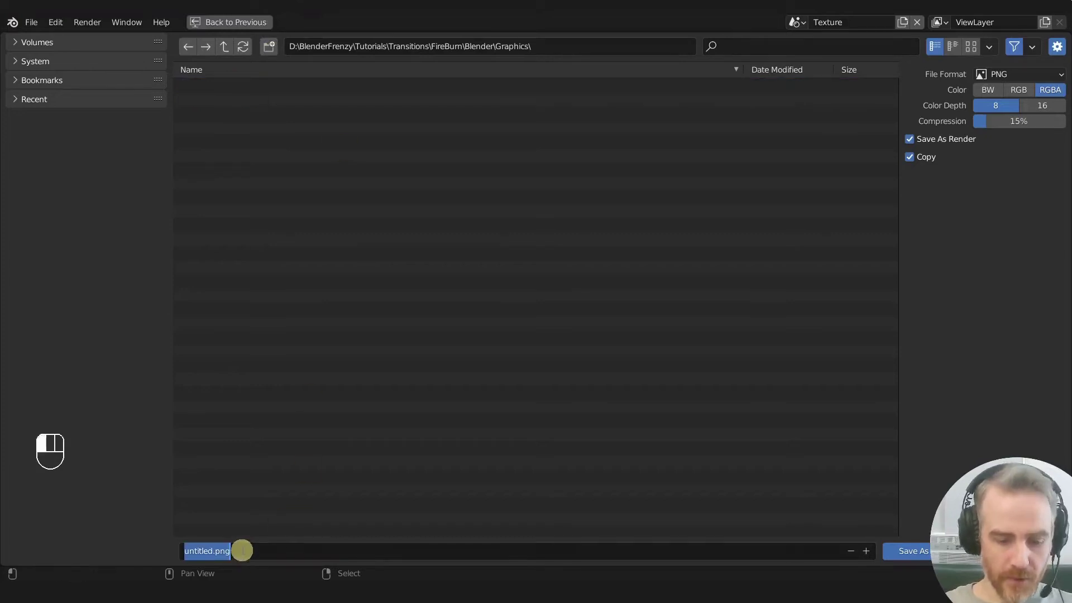
pyautogui.press('BackSpace')
pyautogui.press('BackSpace')
pyautogui.write('fire_t')
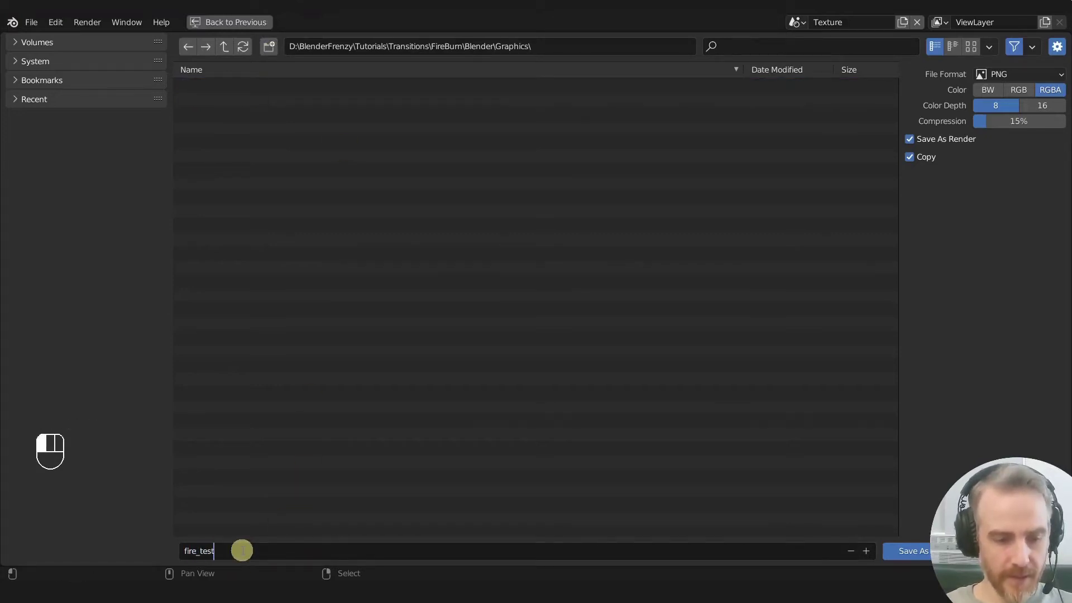
pyautogui.write('est')
pyautogui.press('Return')
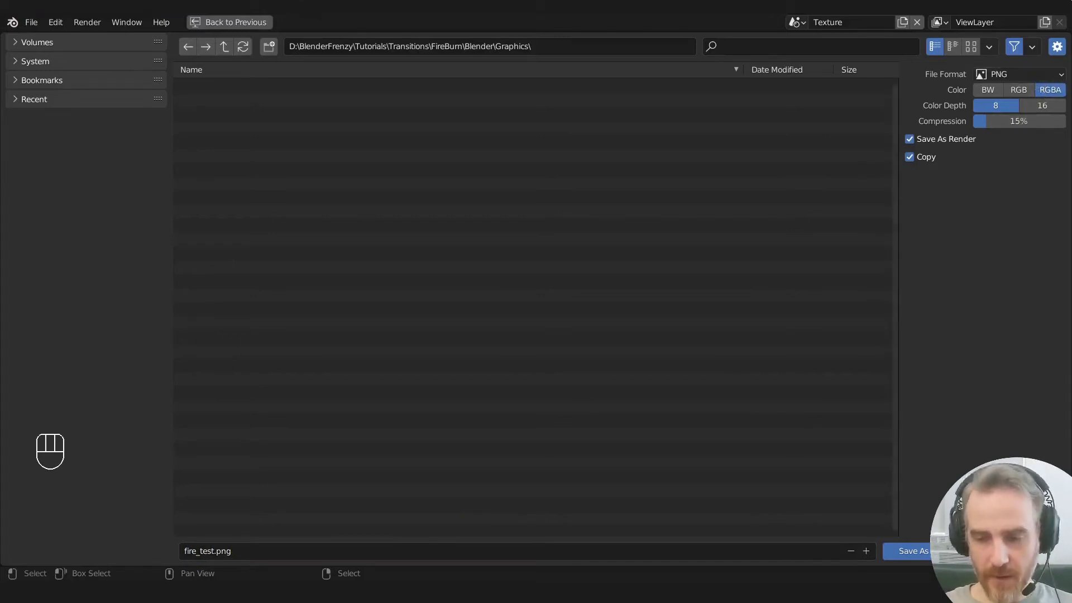
pyautogui.click(929, 550)
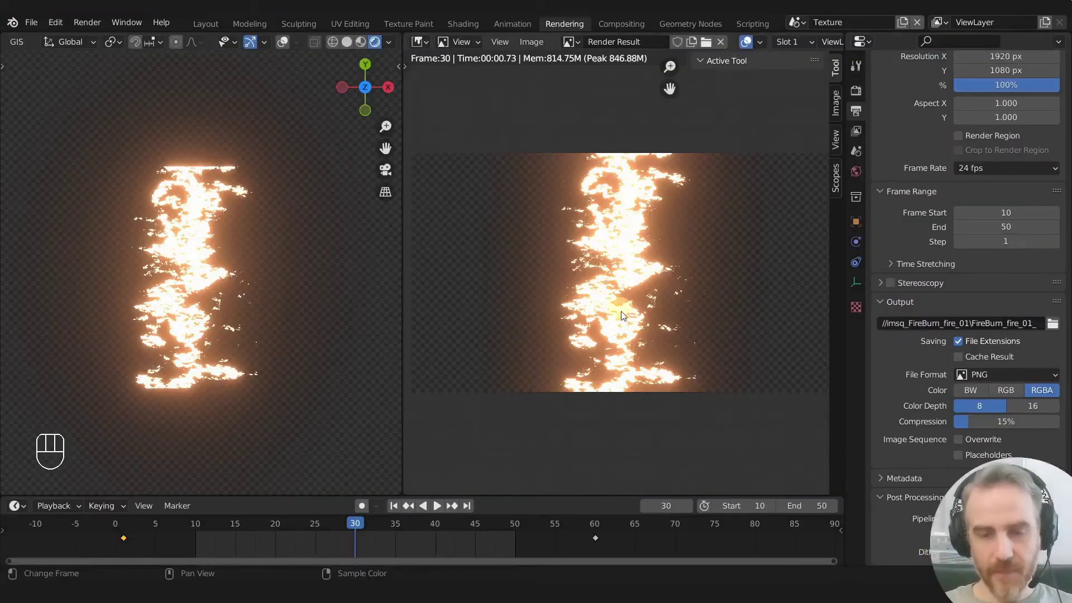
# - Switch to the VSE scene in the Video Editing workspace
pyautogui.click(796, 20)
pyautogui.click(806, 56)
pyautogui.scroll(-3, 744, 27)
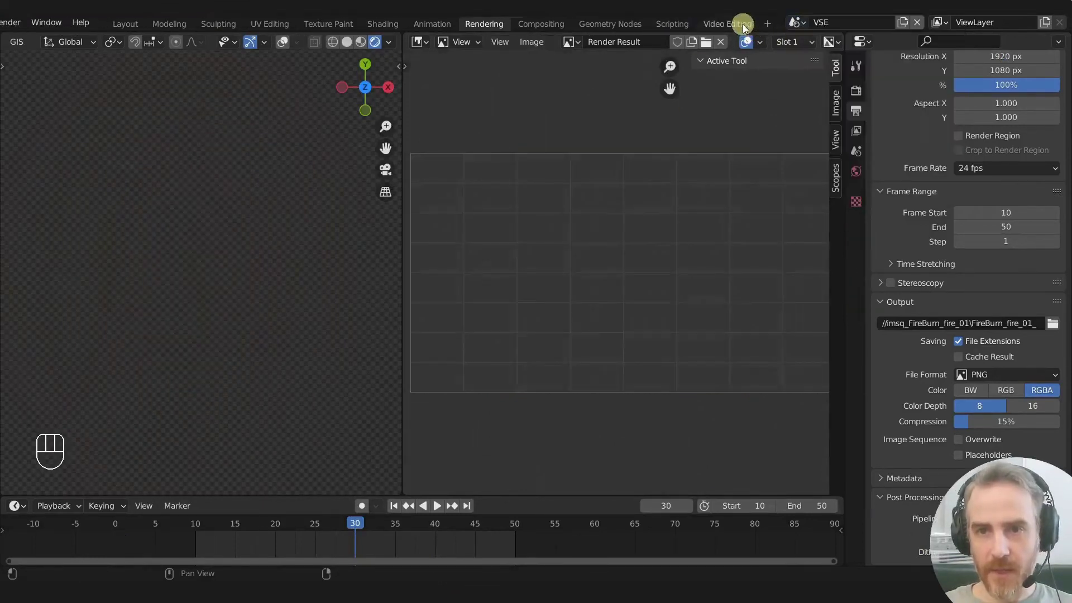
pyautogui.click(727, 23)
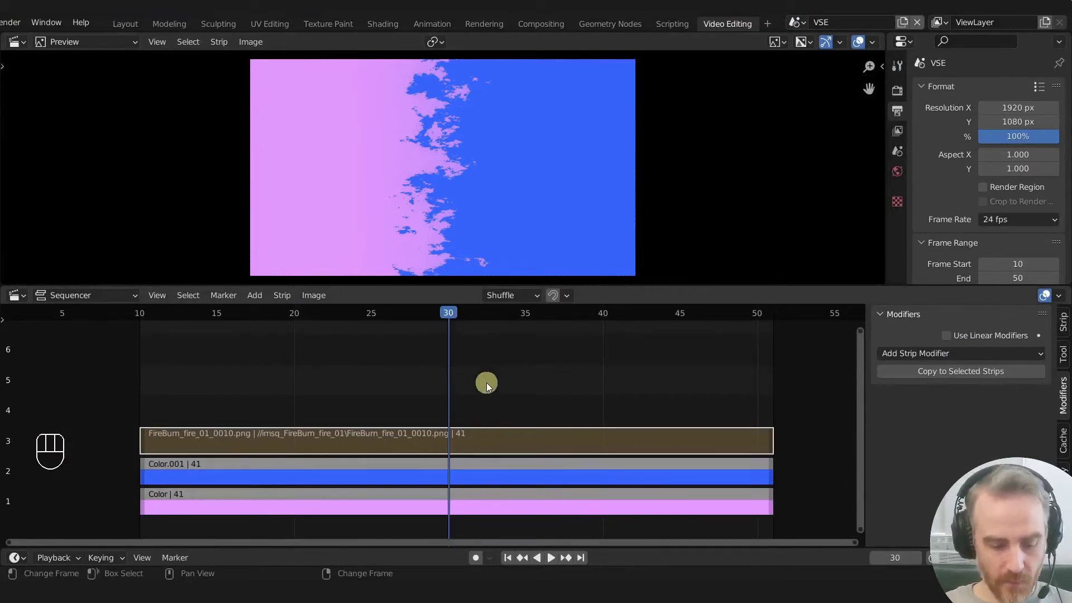
# - Add Graphics/fire_test.png as an image strip starting at frame 30
pyautogui.press('shift')
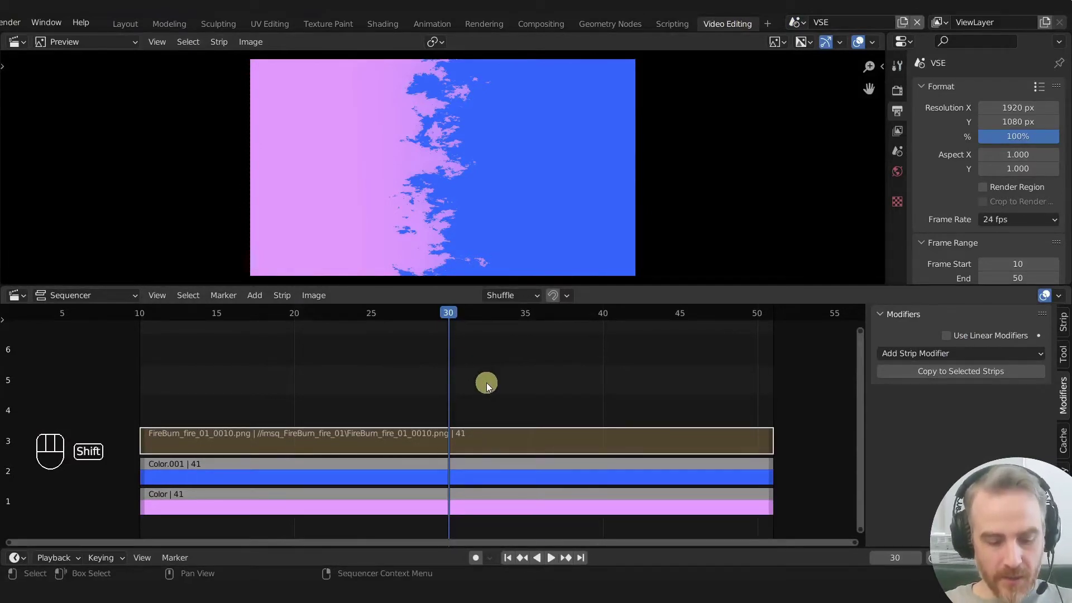
pyautogui.hotkey('shift', 'a')
pyautogui.click(487, 383)
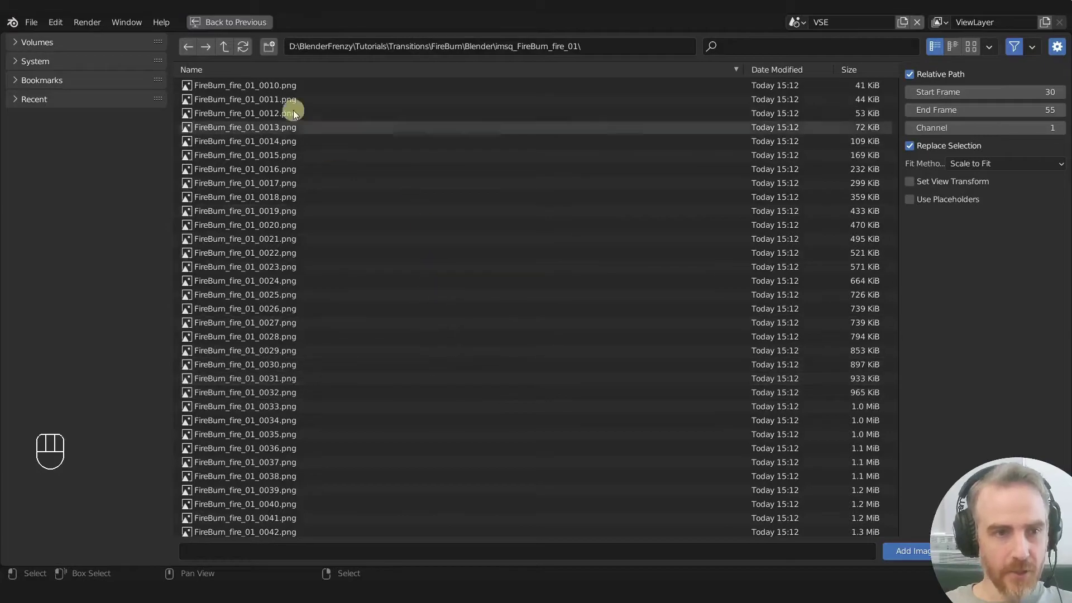
pyautogui.click(223, 45)
pyautogui.doubleClick(212, 86)
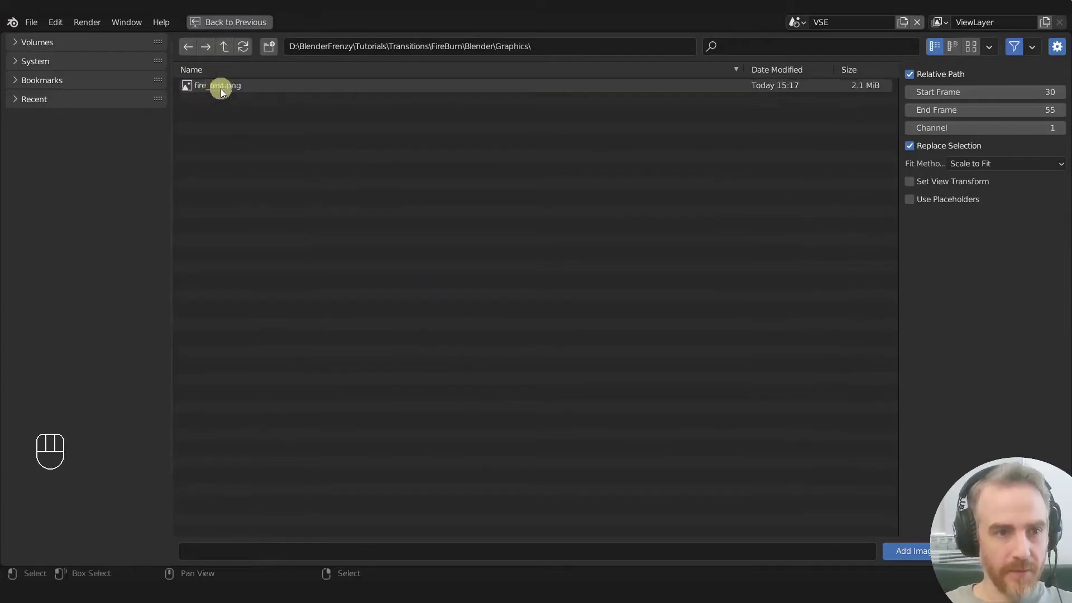
pyautogui.doubleClick(220, 88)
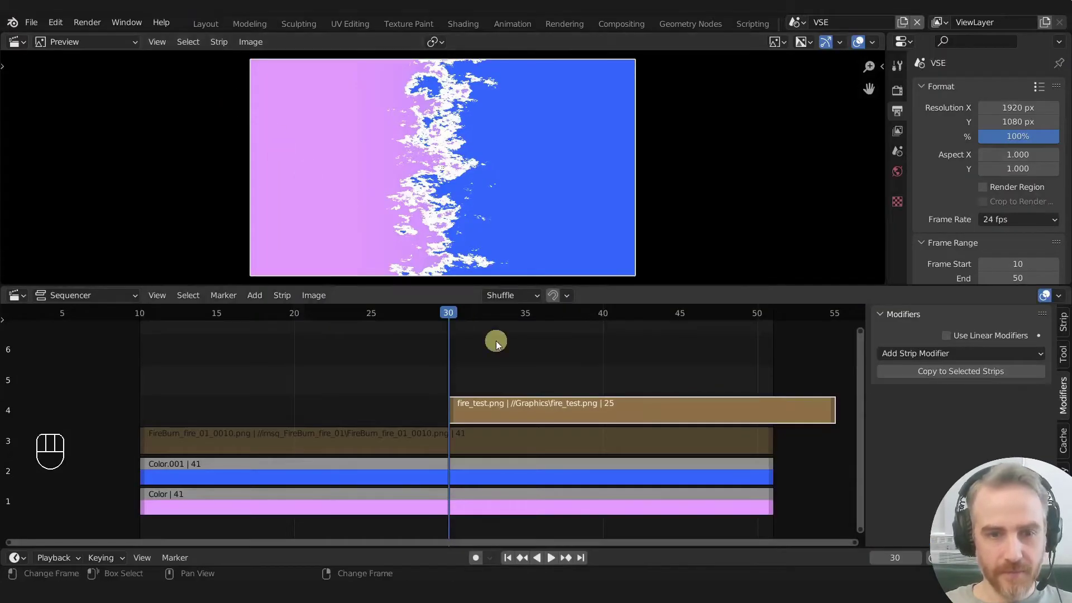
pyautogui.scroll(4, 459, 178)
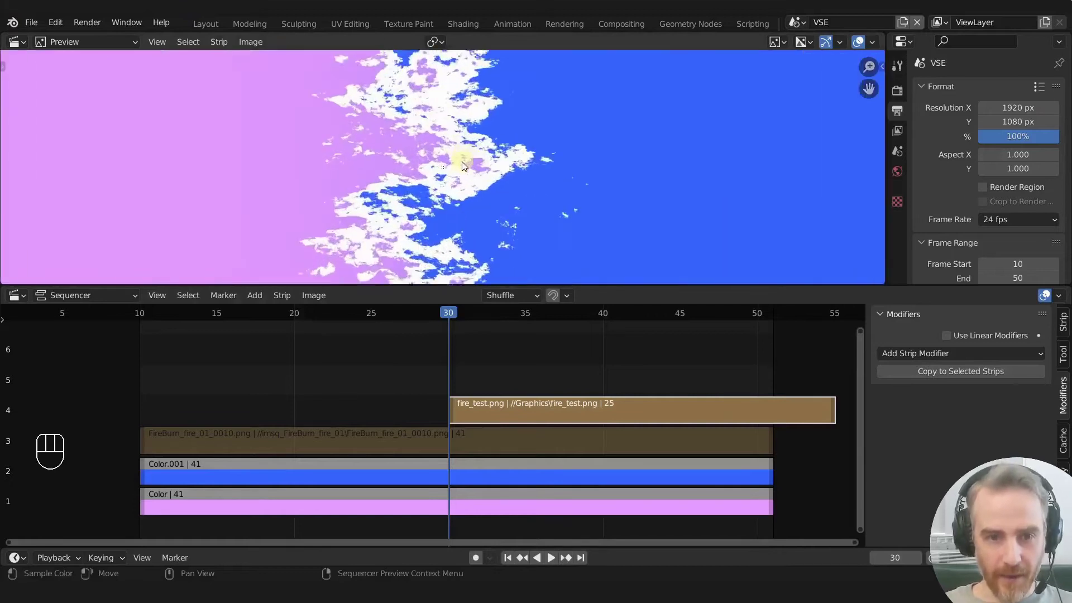
pyautogui.scroll(-4, 463, 162)
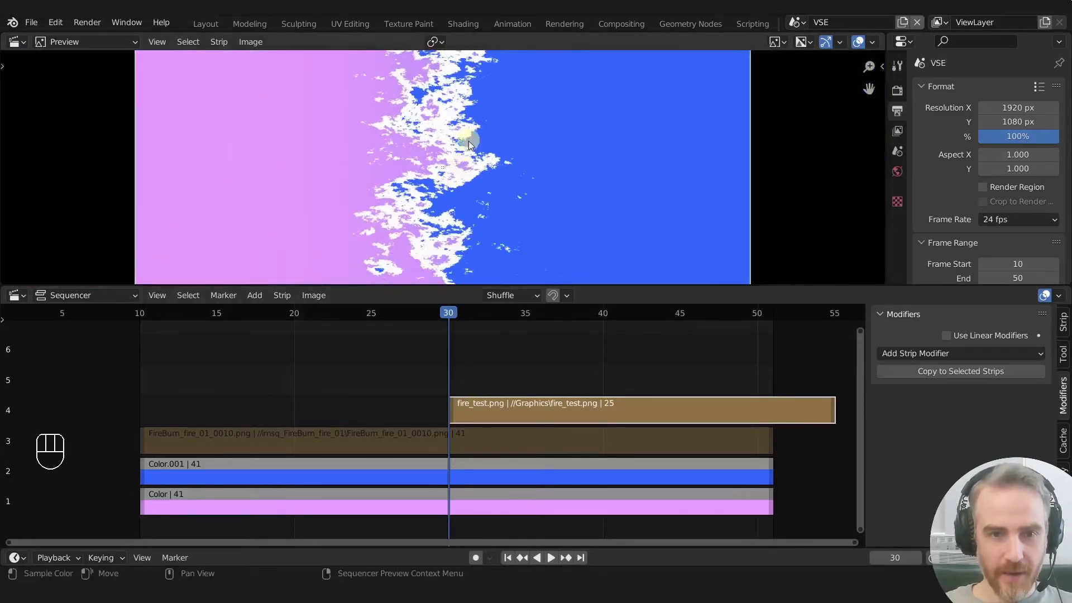
pyautogui.scroll(5, 471, 146)
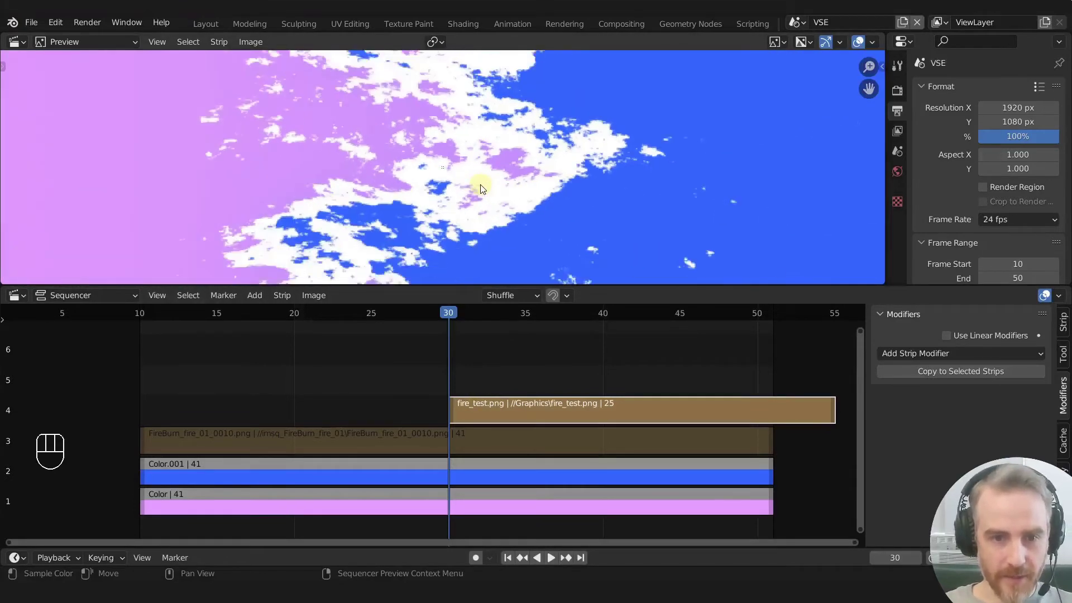
pyautogui.scroll(-4, 480, 186)
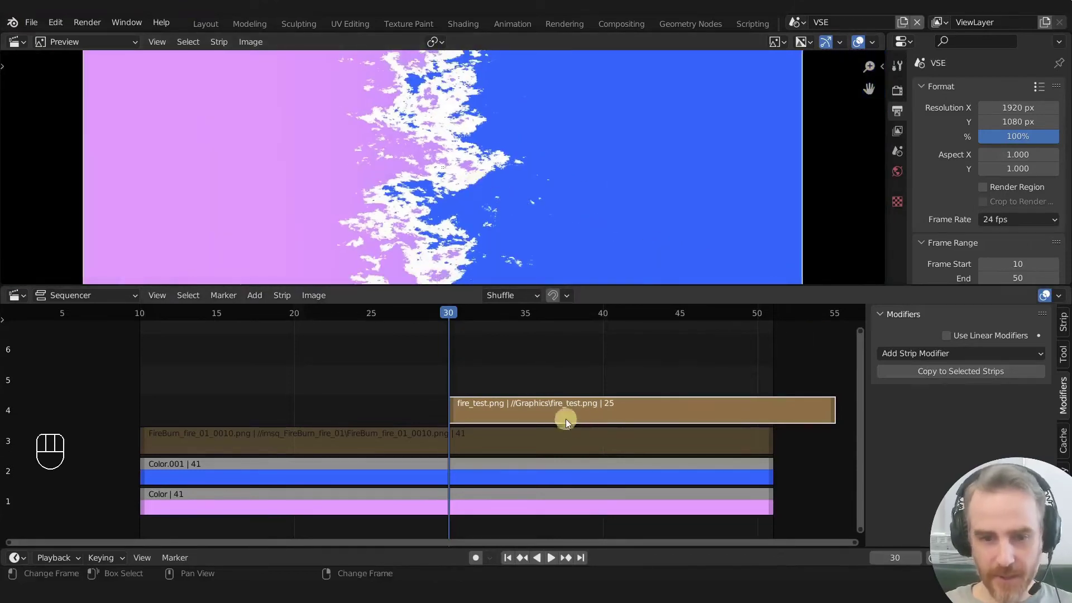
# - Try a Color Balance modifier on the fire strip, adjusting gamma and gain, then remove it
pyautogui.click(895, 354)
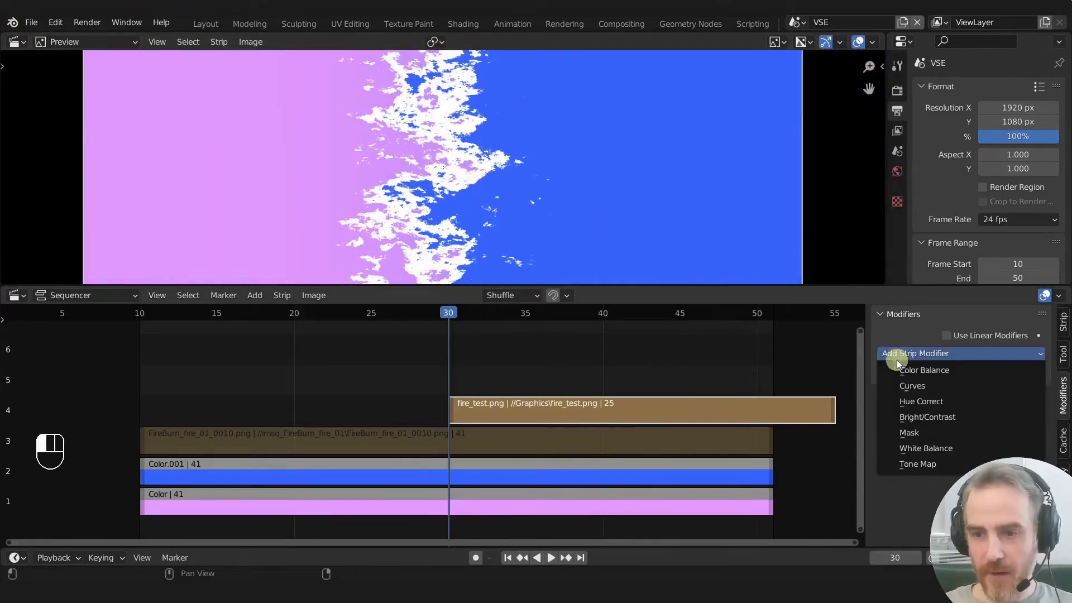
pyautogui.click(923, 370)
pyautogui.scroll(-5, 1017, 459)
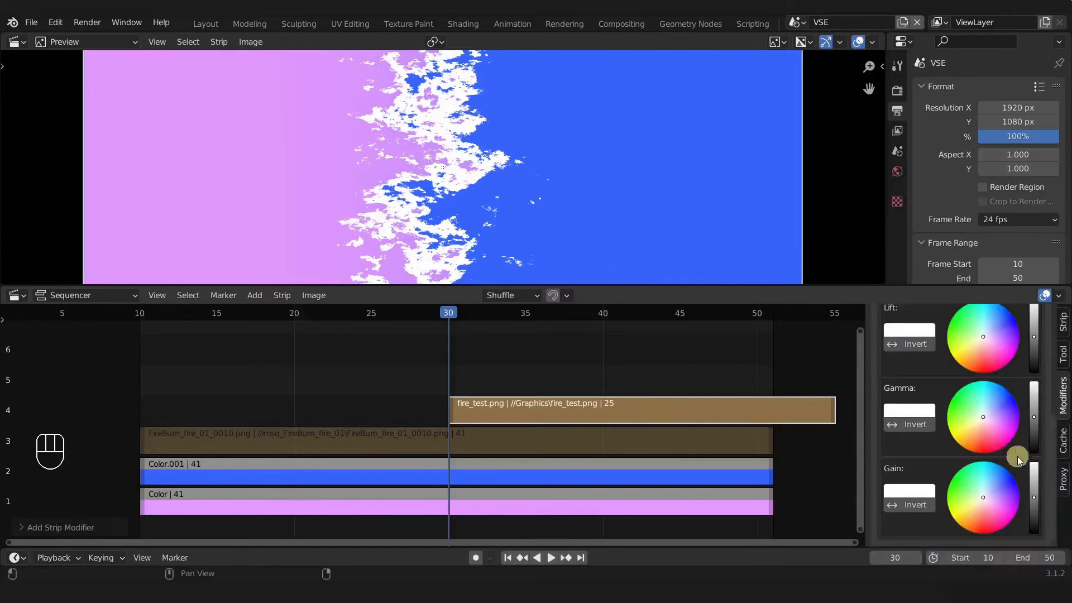
pyautogui.moveTo(1034, 423)
pyautogui.mouseDown()
pyautogui.moveTo(1033, 432)
pyautogui.moveTo(1033, 408)
pyautogui.mouseUp()
pyautogui.moveTo(1033, 497)
pyautogui.mouseDown()
pyautogui.moveTo(1034, 514)
pyautogui.moveTo(1034, 486)
pyautogui.mouseUp()
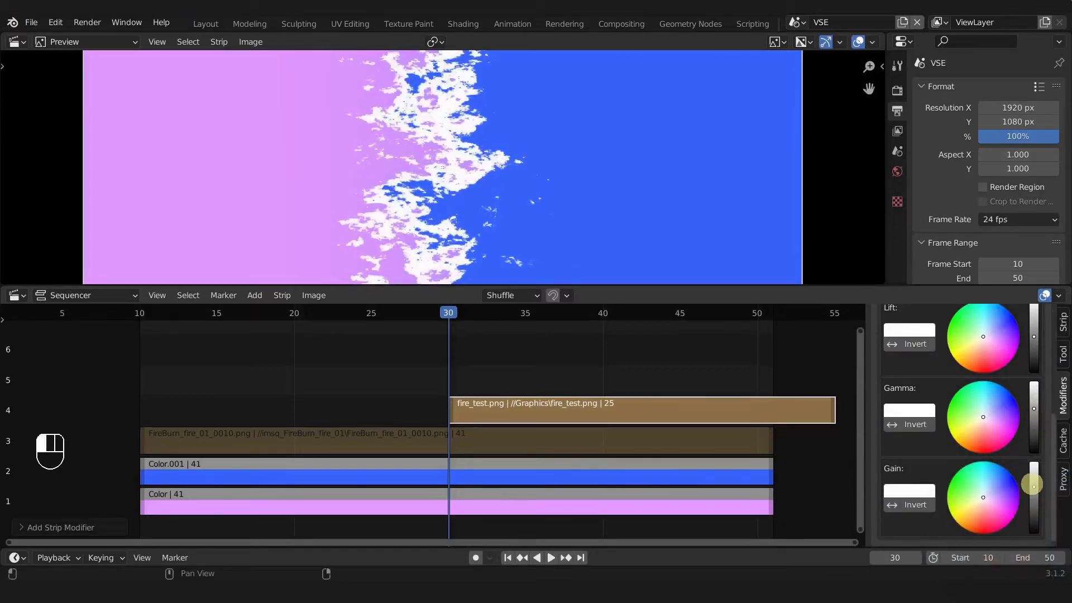
pyautogui.scroll(6, 1014, 352)
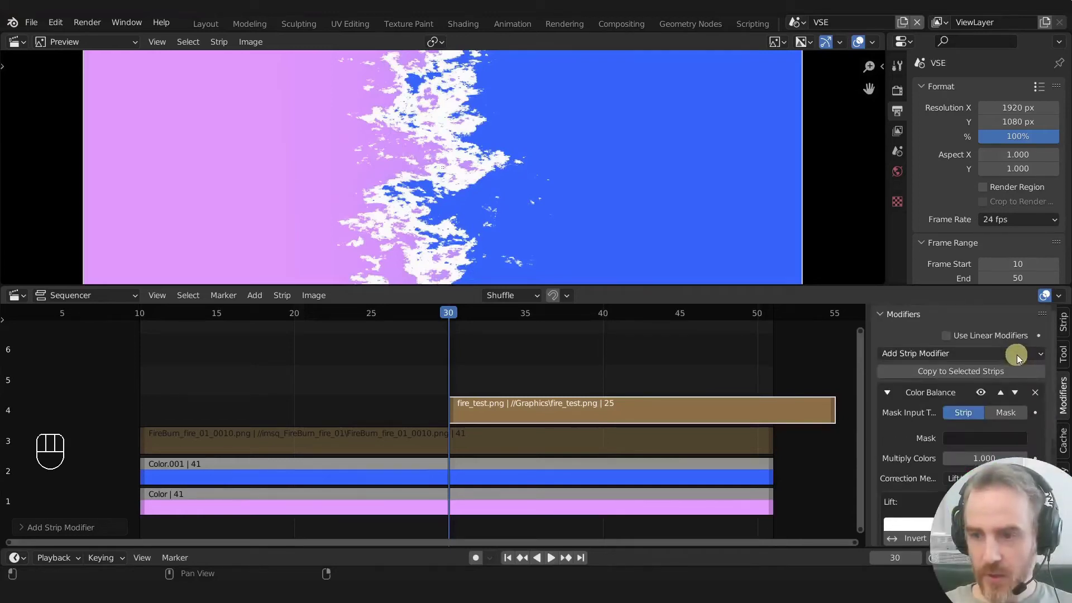
pyautogui.click(1035, 393)
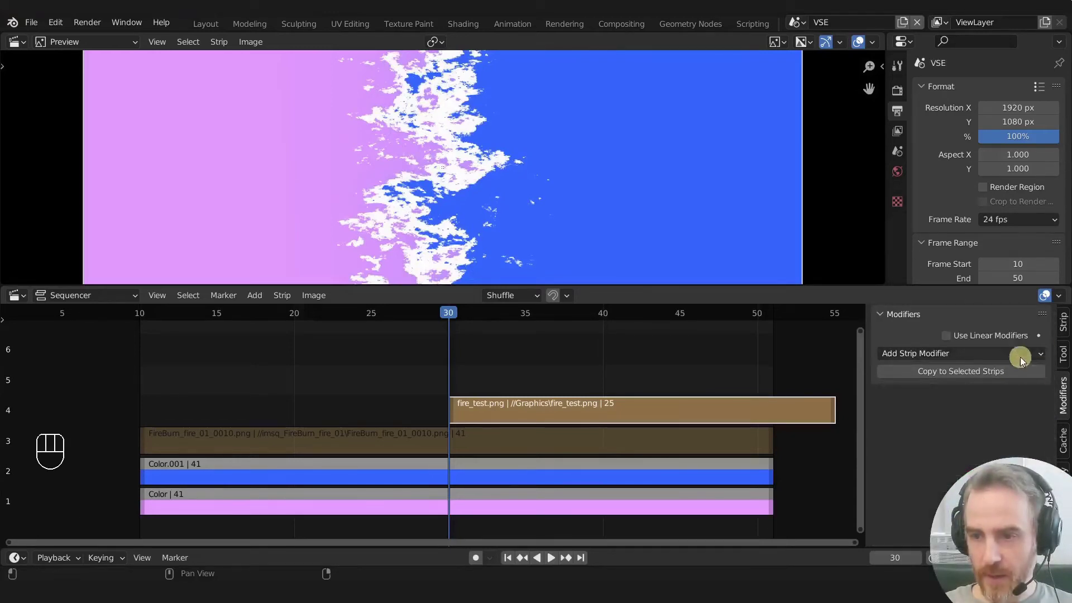
# - Set the fire strip's Compositing blend mode to Add
pyautogui.click(1066, 327)
pyautogui.click(968, 362)
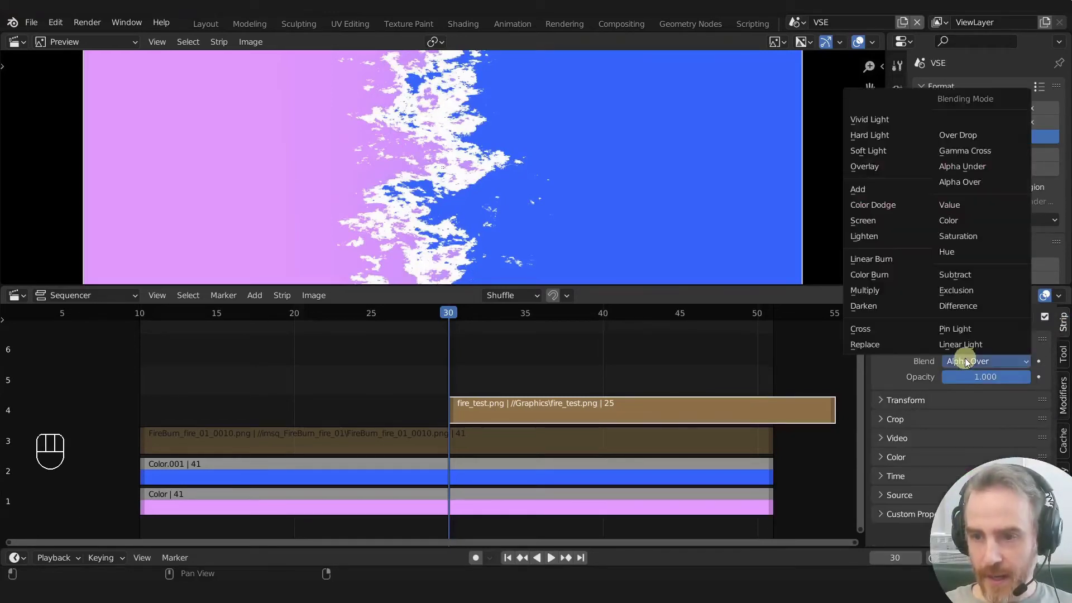
pyautogui.click(877, 190)
pyautogui.press('Home')
pyautogui.scroll(2, 424, 183)
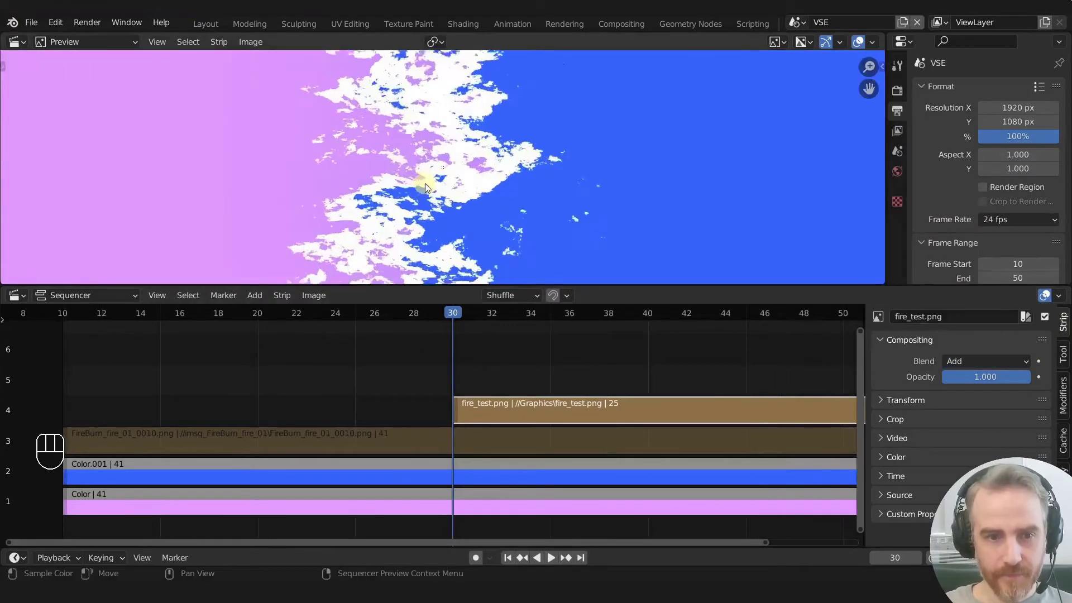
pyautogui.scroll(3, 424, 184)
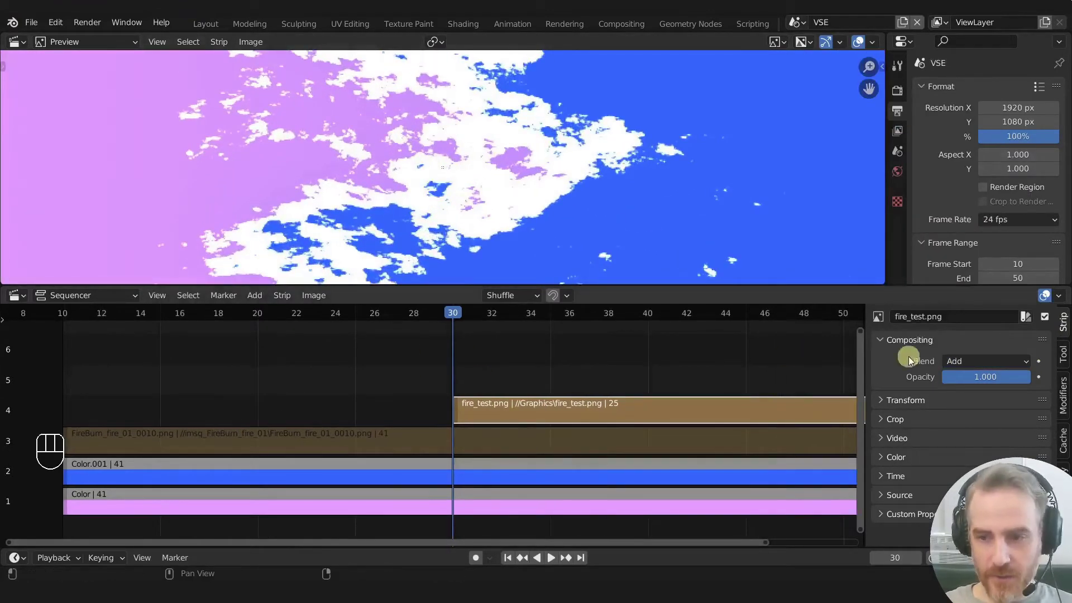
# - Test a lower opacity, keep it at 1.0, and play and scrub to check the blend
pyautogui.moveTo(1024, 385); pyautogui.dragTo(994, 378)
pyautogui.scroll(-4, 566, 354)
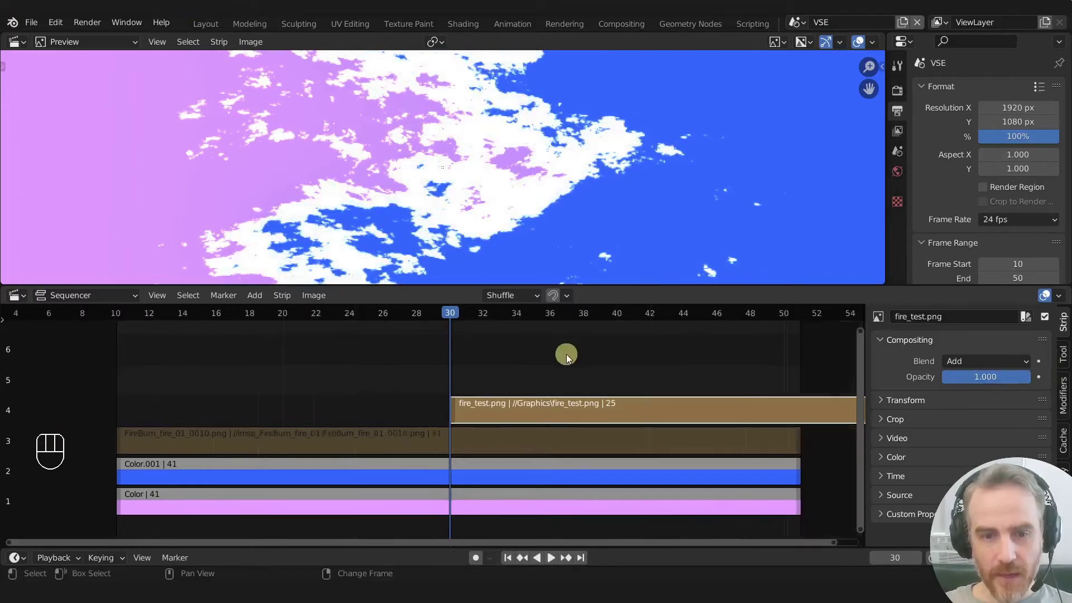
pyautogui.press('space')
pyautogui.moveTo(489, 400); pyautogui.dragTo(507, 329, button='right')
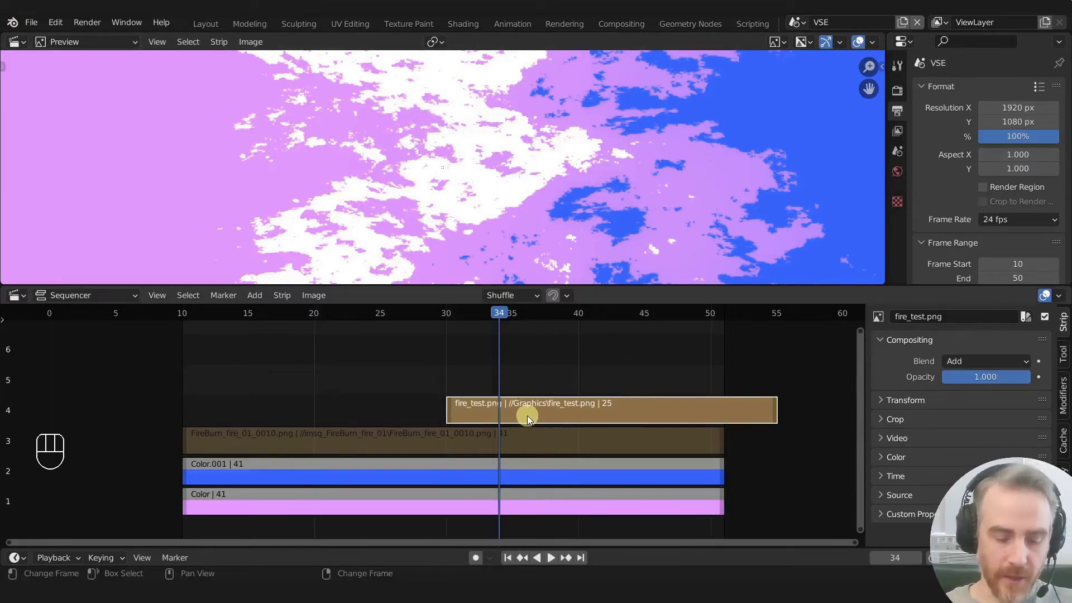
pyautogui.click(797, 22)
# - Switch to the Texture scene's Rendering workspace showing the fire render
pyautogui.click(806, 42)
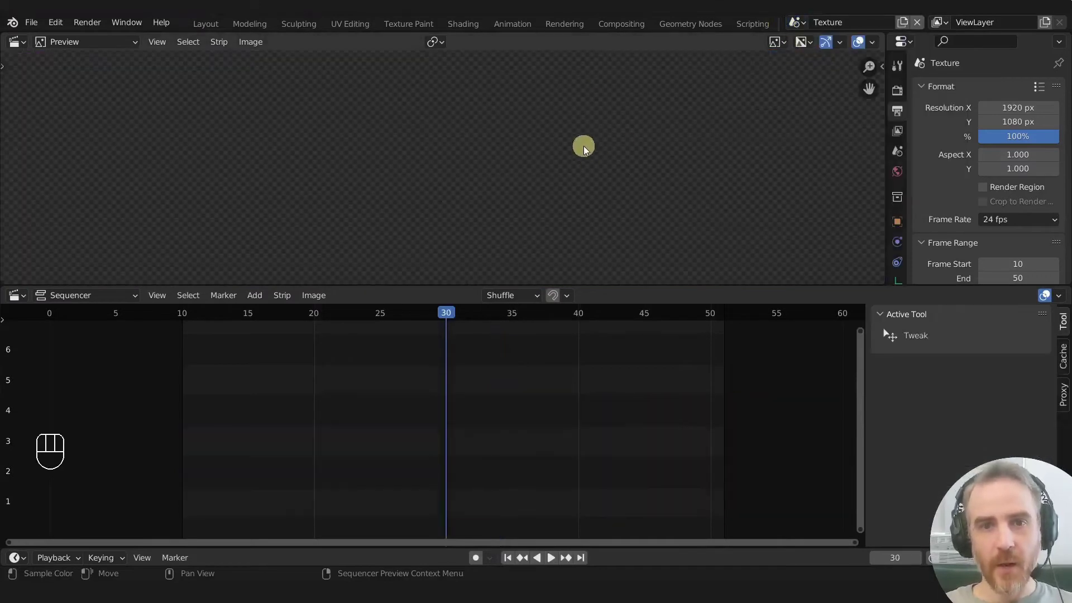
pyautogui.click(565, 23)
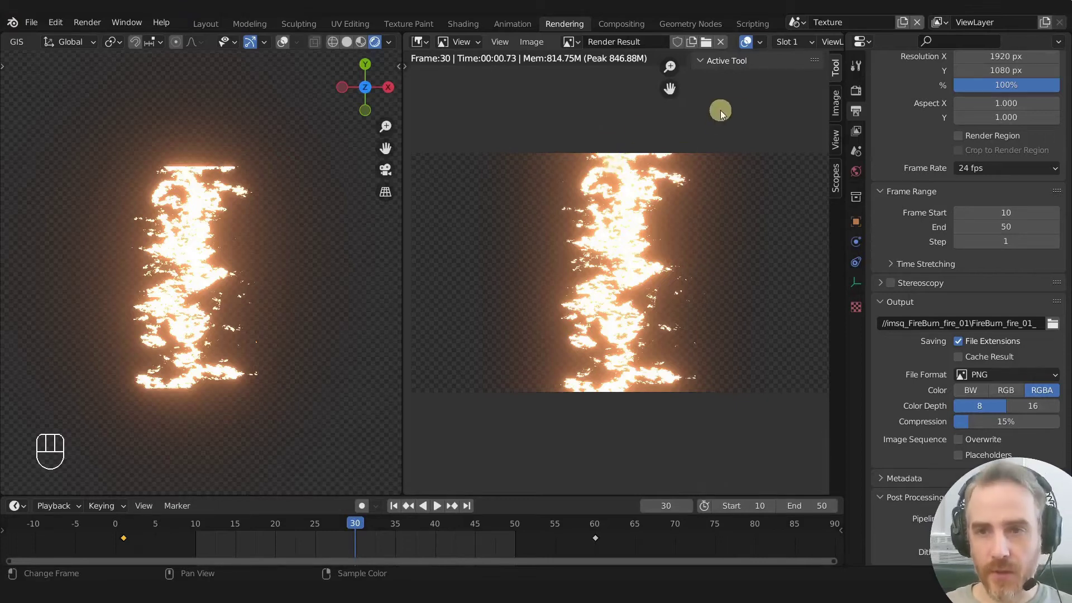
pyautogui.scroll(-3, 810, 37)
pyautogui.click(801, 42)
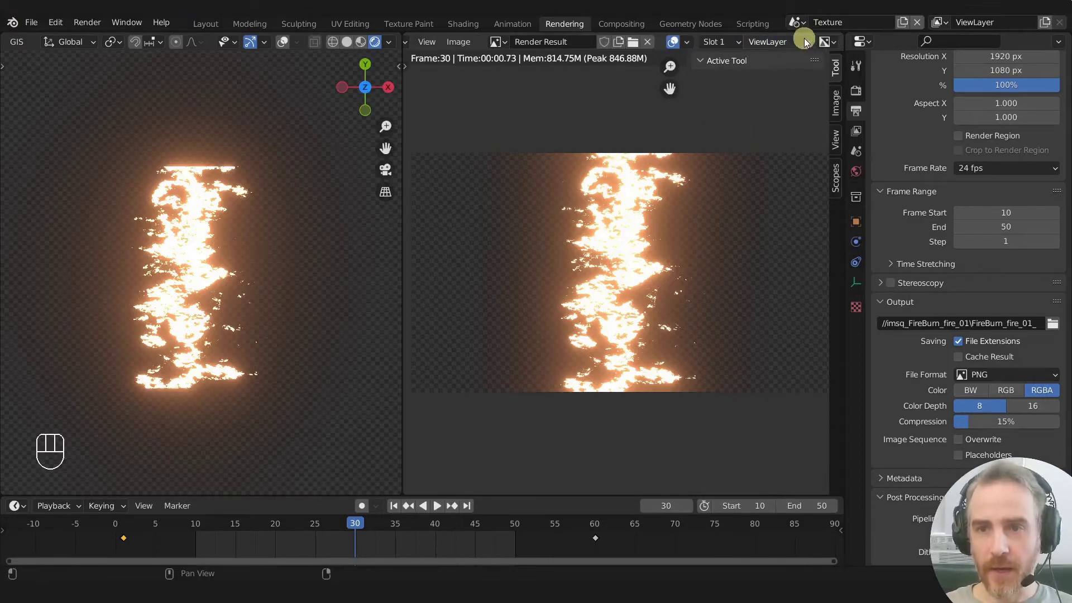
# - Set Display Channels to Alpha to inspect the render's transparency
pyautogui.click(826, 42)
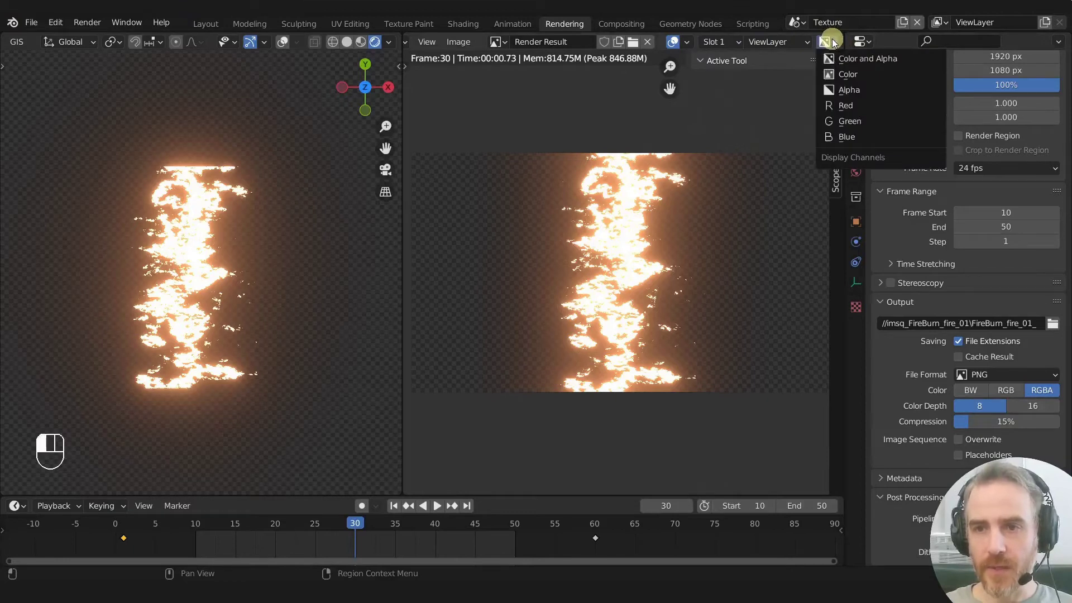
pyautogui.click(849, 89)
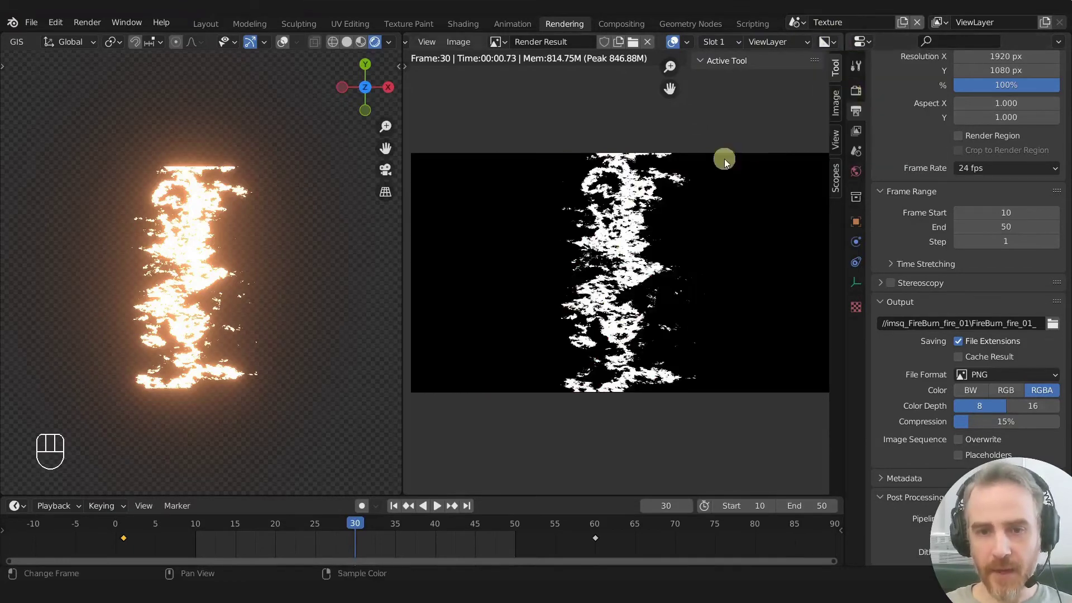
pyautogui.scroll(5, 659, 265)
pyautogui.scroll(-2, 660, 263)
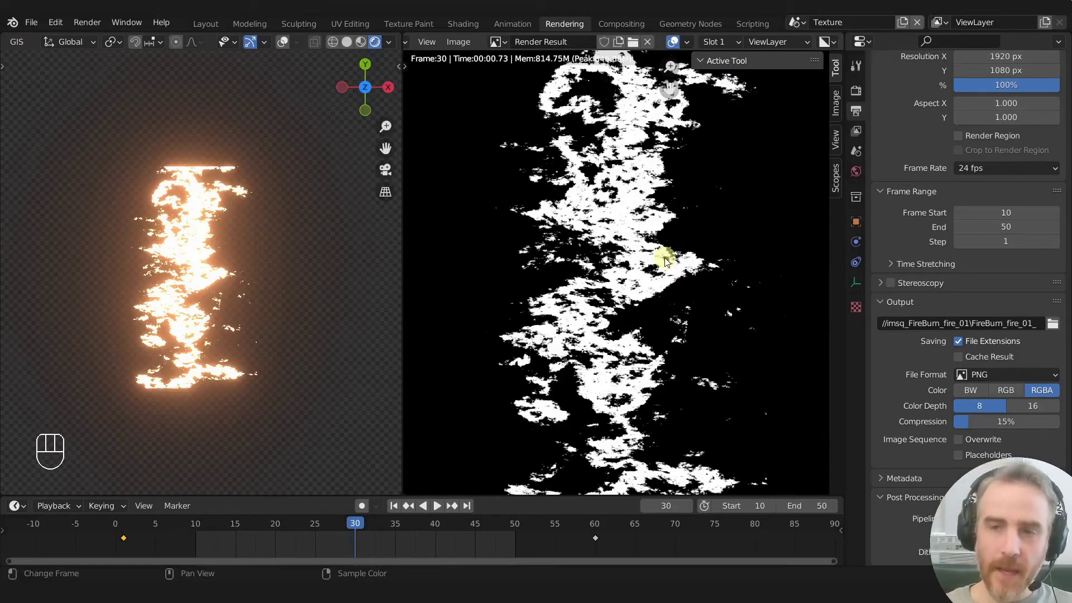
pyautogui.click(831, 43)
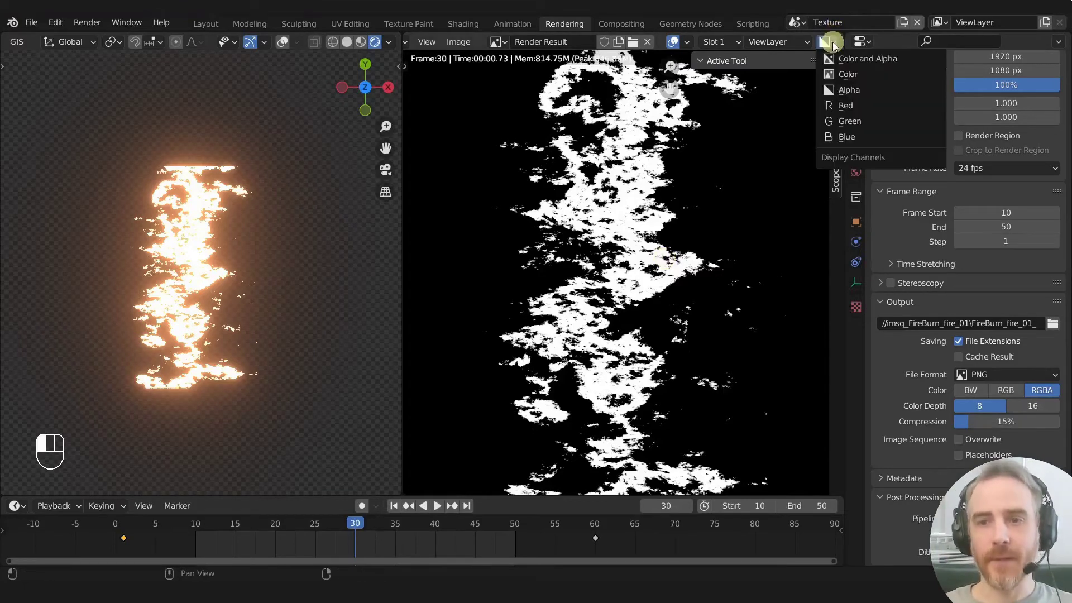
# - Restore Color and Alpha display, enable the Bloom pass in View Layer properties, and re-render
pyautogui.click(847, 60)
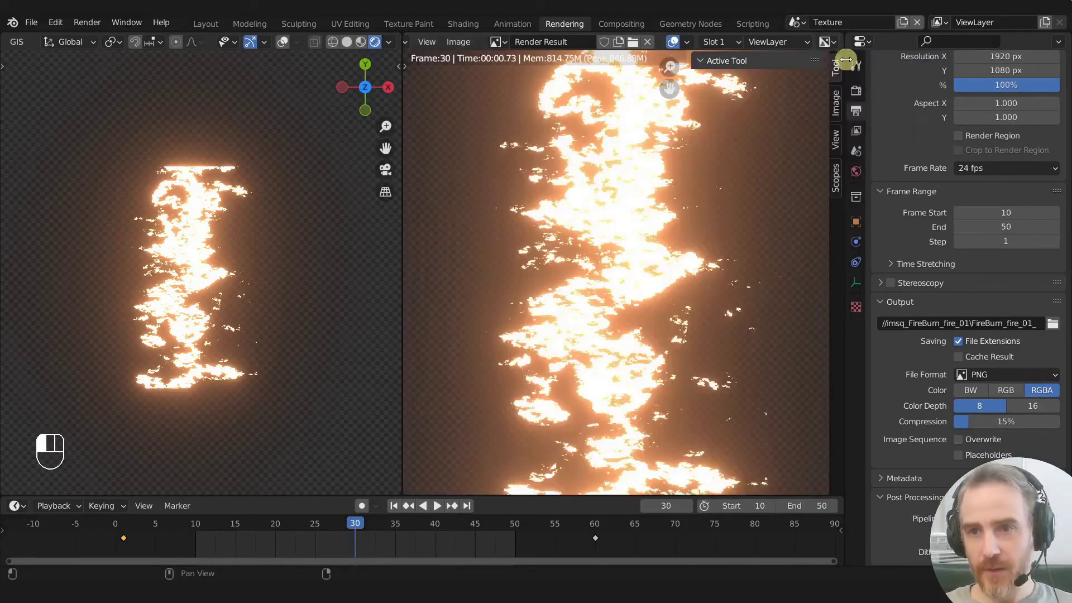
pyautogui.click(858, 134)
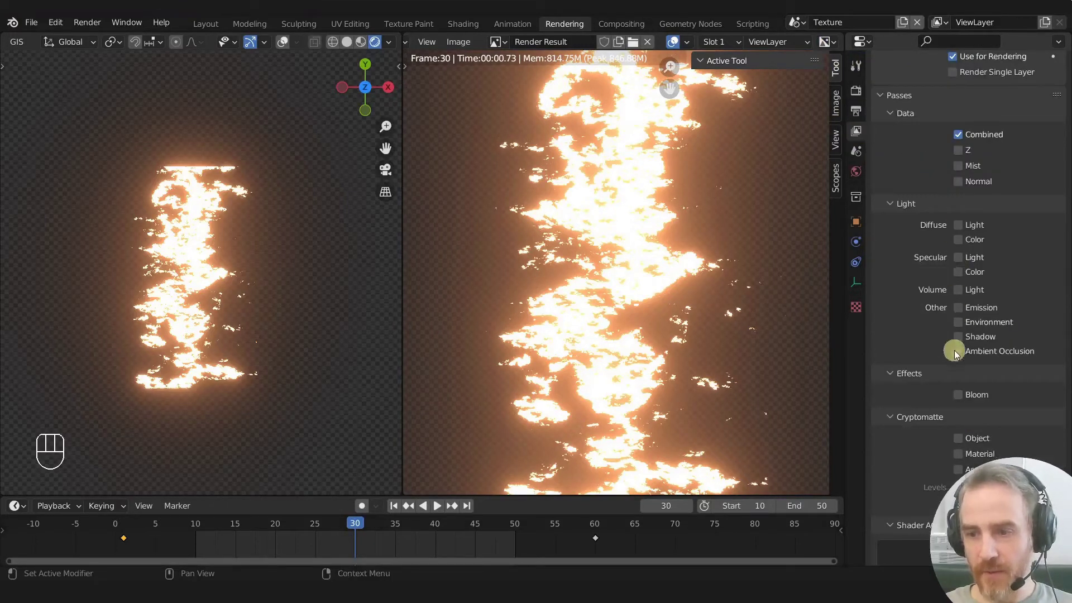
pyautogui.click(958, 395)
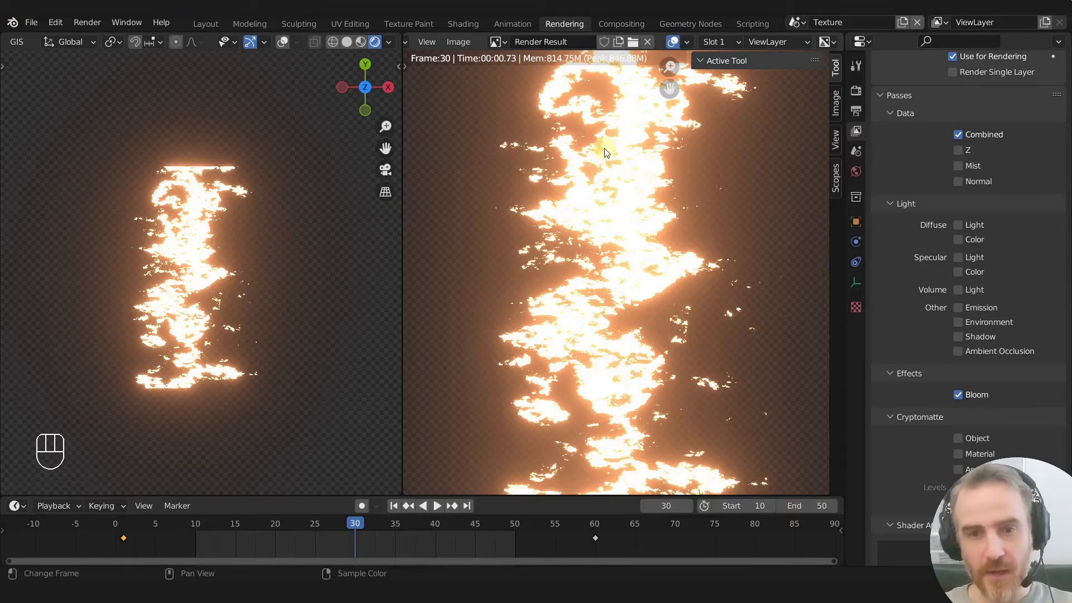
pyautogui.press('F12')
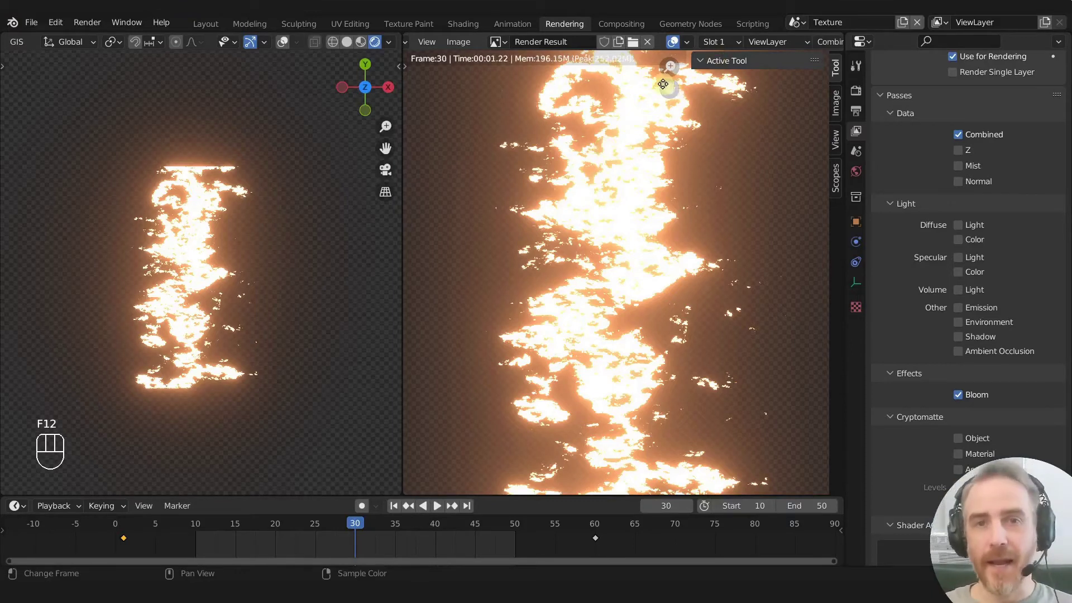
pyautogui.scroll(-3, 593, 144)
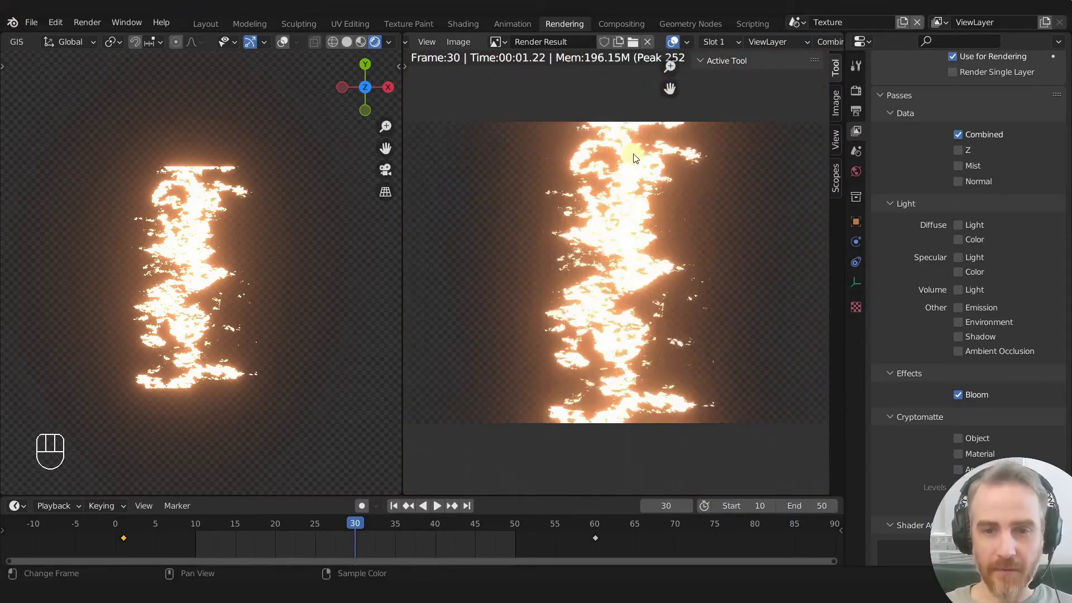
pyautogui.scroll(-2, 741, 40)
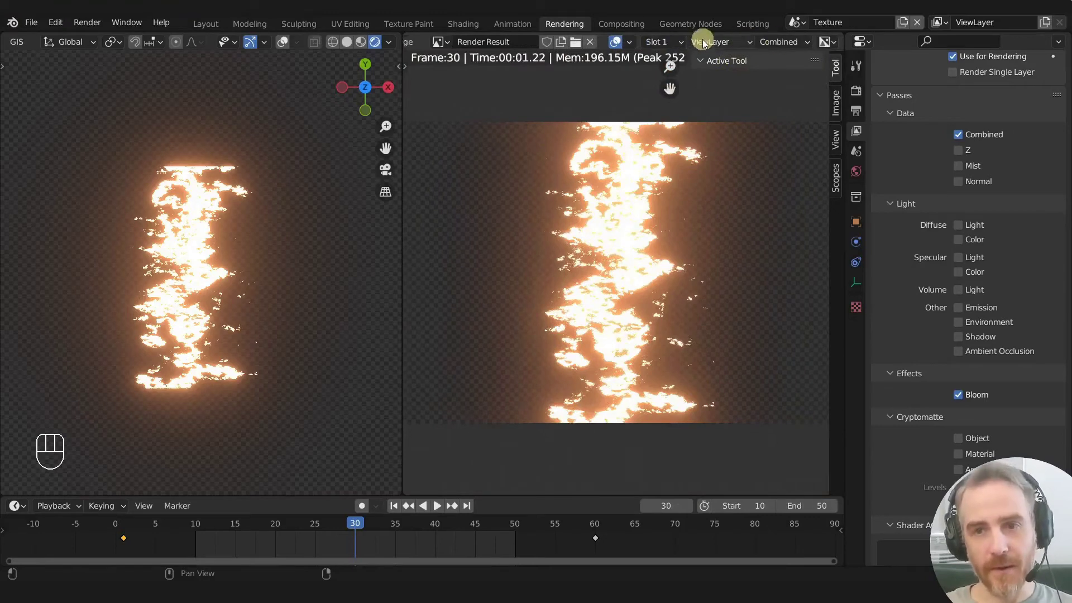
# - View the BloomCol pass, then switch back to the Combined pass
pyautogui.click(791, 44)
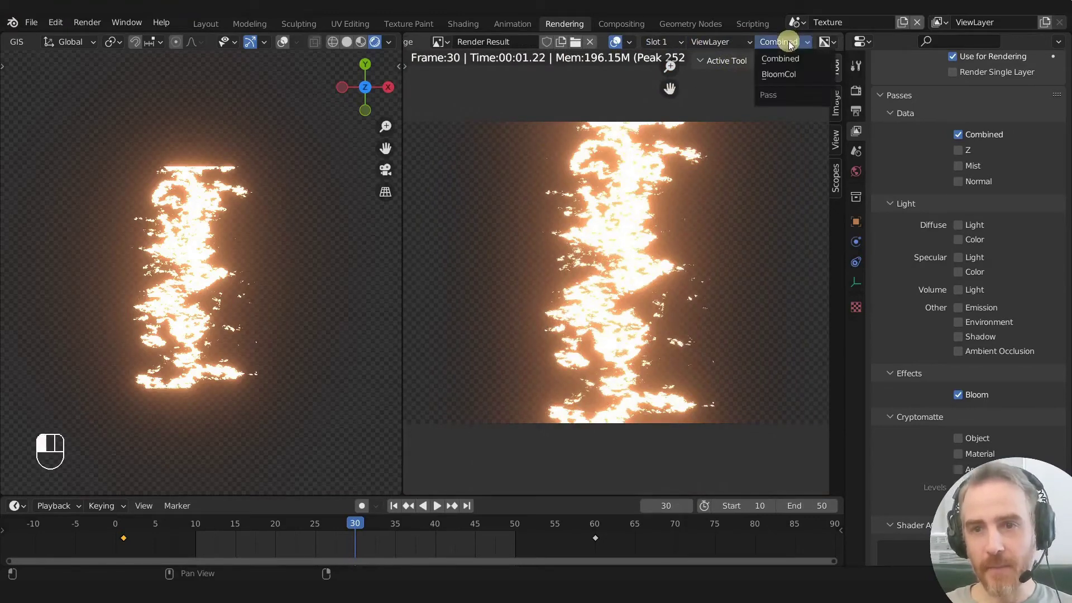
pyautogui.click(776, 75)
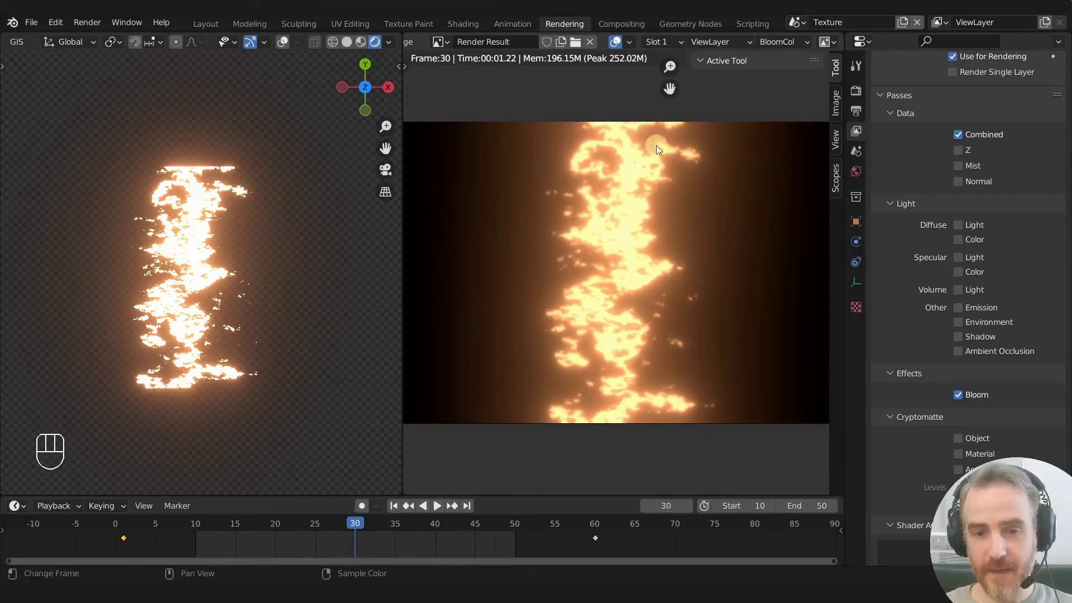
pyautogui.click(782, 43)
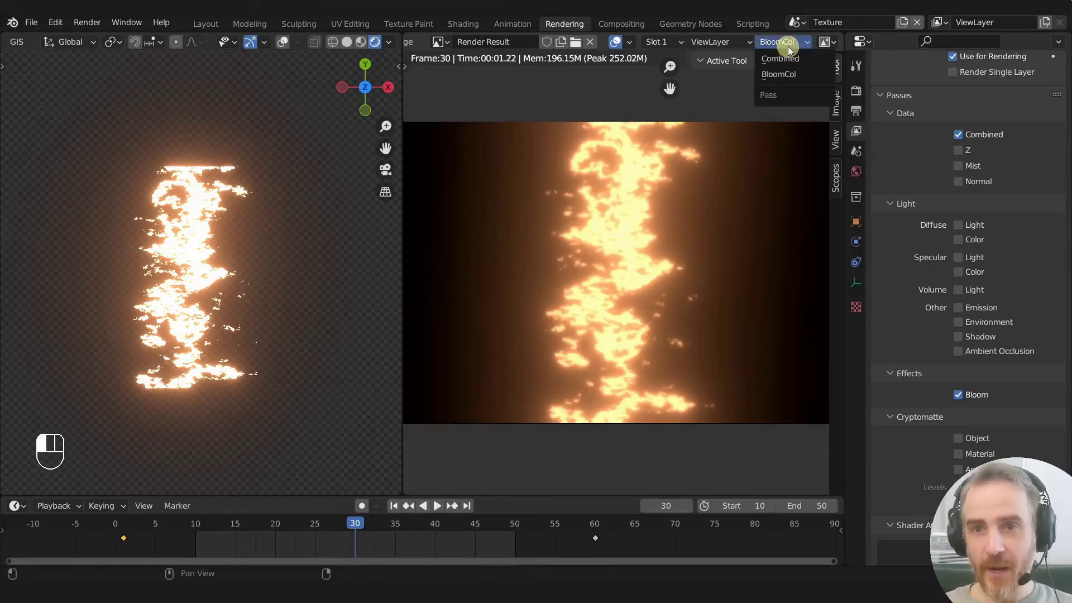
pyautogui.click(780, 55)
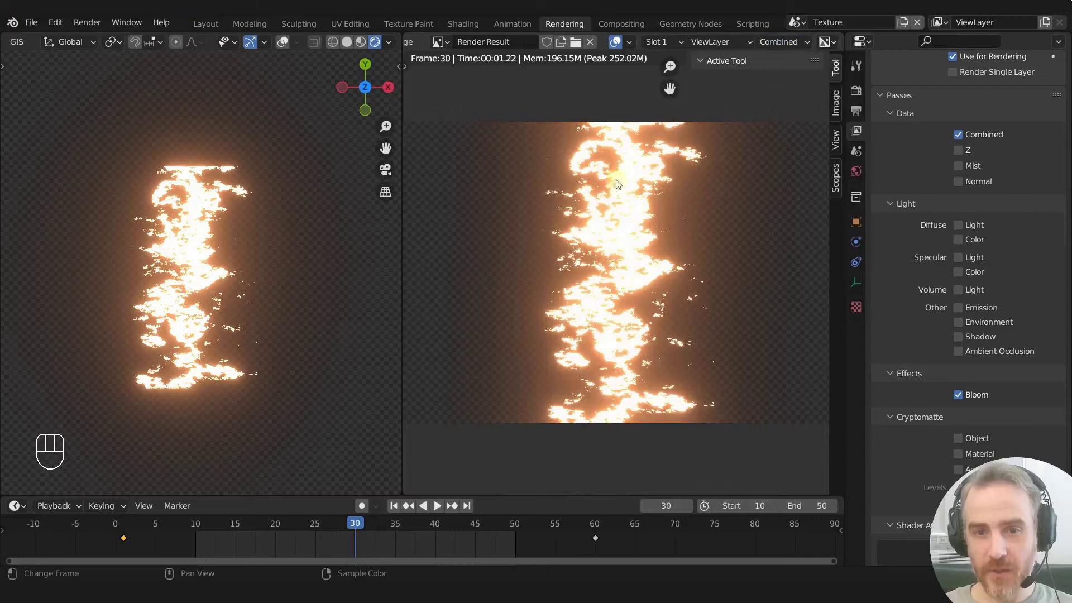
# - Set Display Channels to Alpha to inspect the re-rendered fire's alpha
pyautogui.click(825, 42)
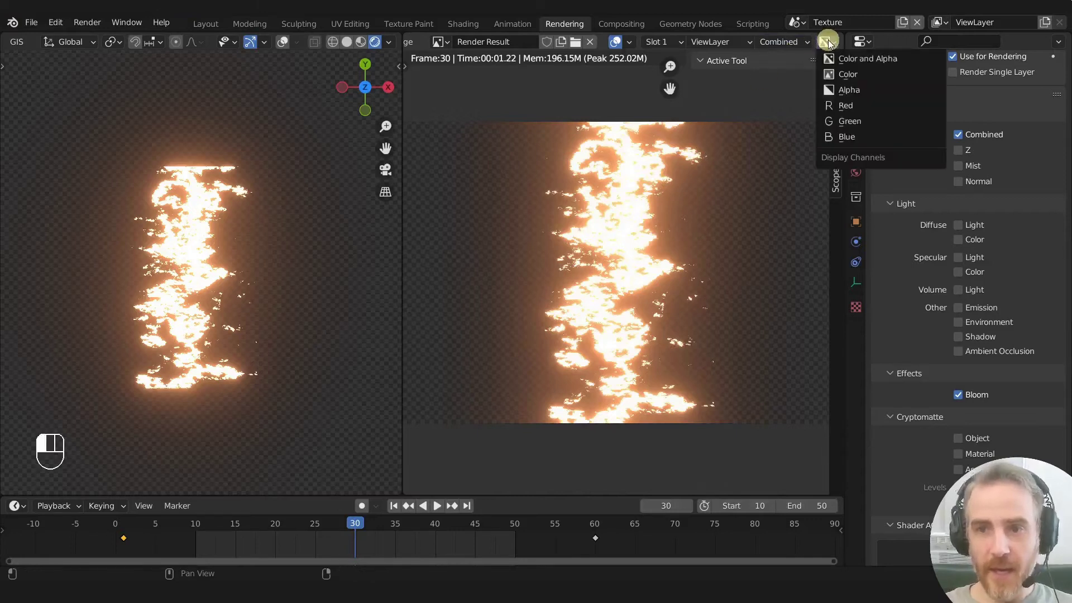
pyautogui.click(847, 89)
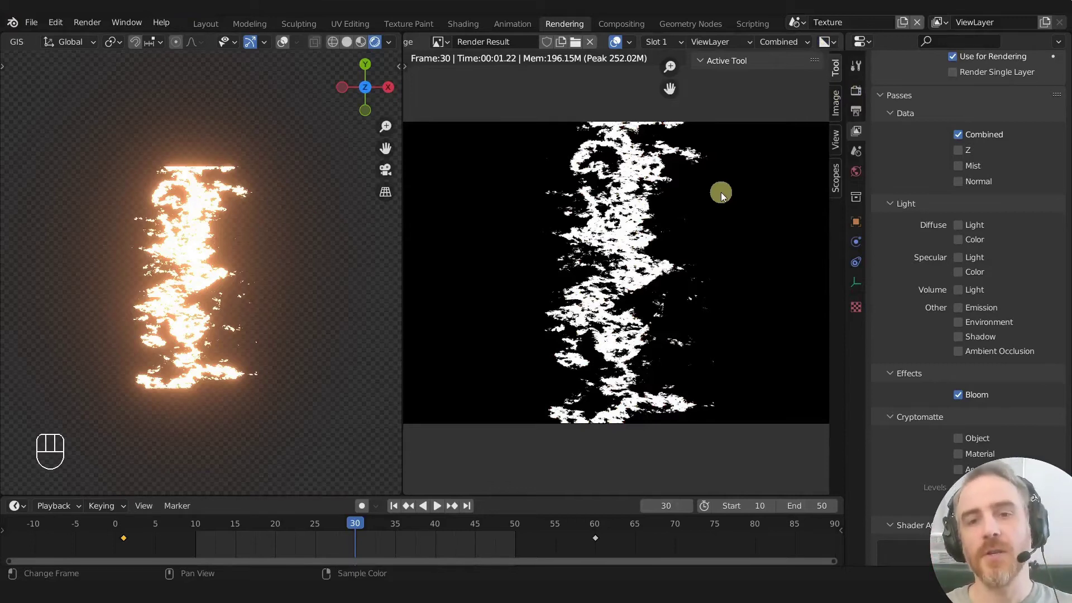
pyautogui.scroll(3, 720, 192)
pyautogui.scroll(-3, 617, 355)
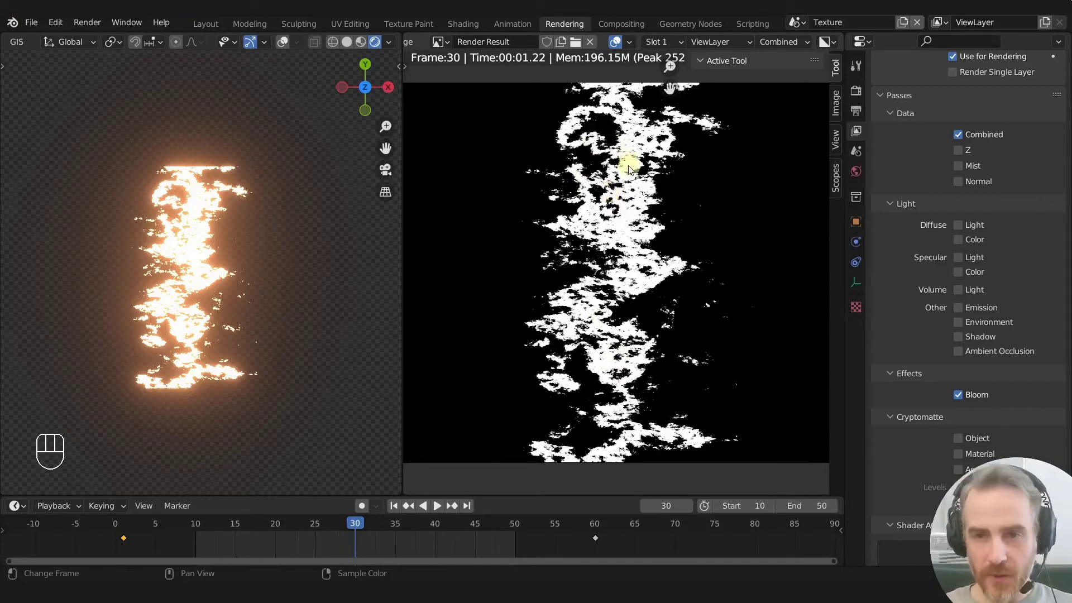
# - Switch to the Compositing workspace and enable Use Nodes for the scene
pyautogui.click(617, 27)
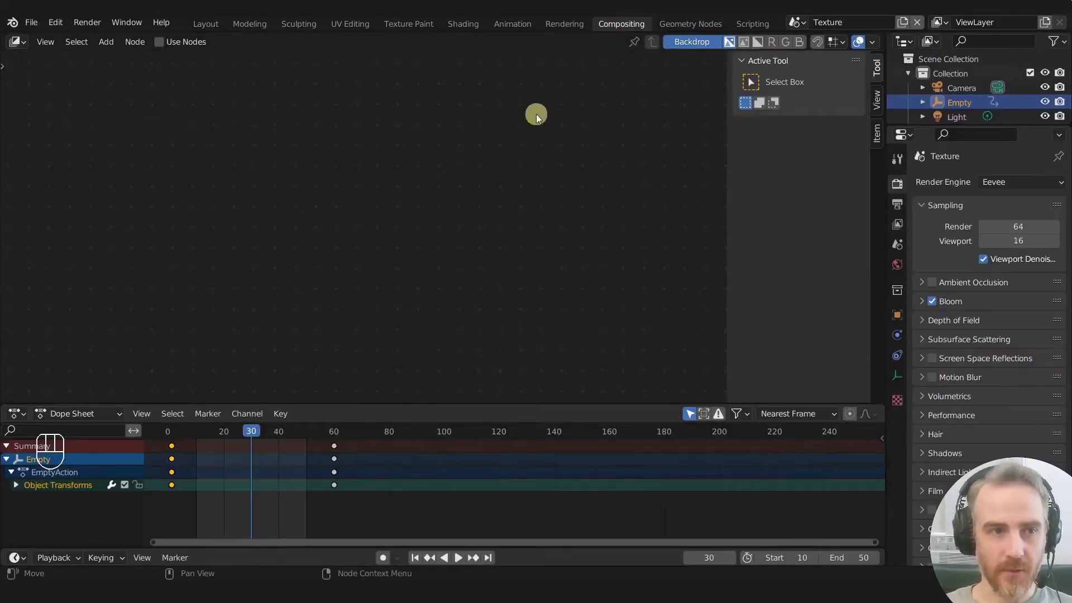
pyautogui.click(160, 43)
pyautogui.moveTo(386, 187); pyautogui.dragTo(570, 210, button='middle')
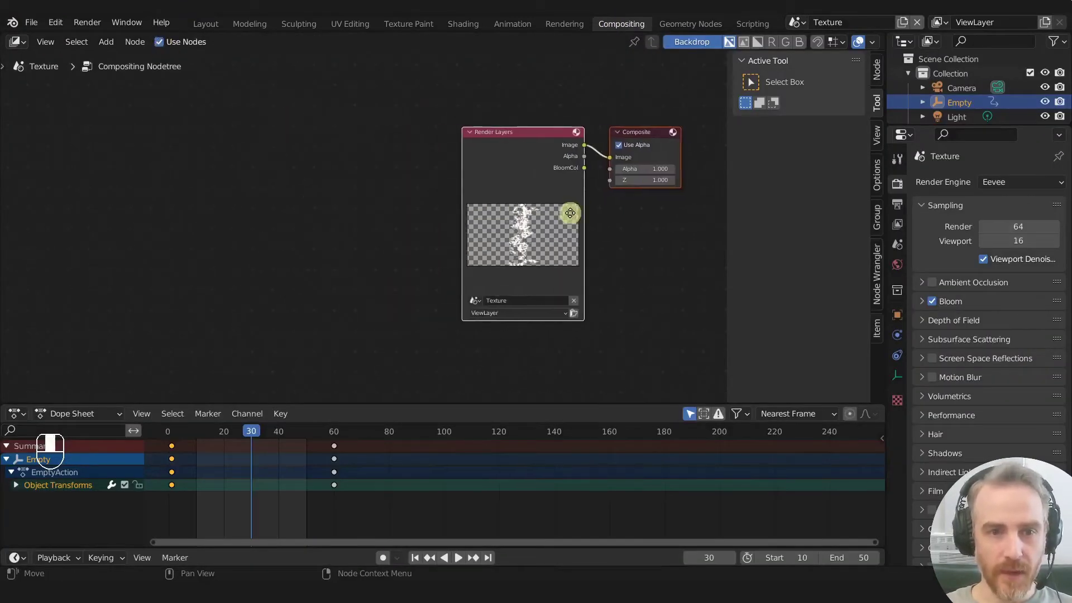
# - Move Render Layers far left, attach a Viewer node to it, and split the node editor
pyautogui.click(510, 152)
pyautogui.moveTo(511, 152); pyautogui.dragTo(181, 149)
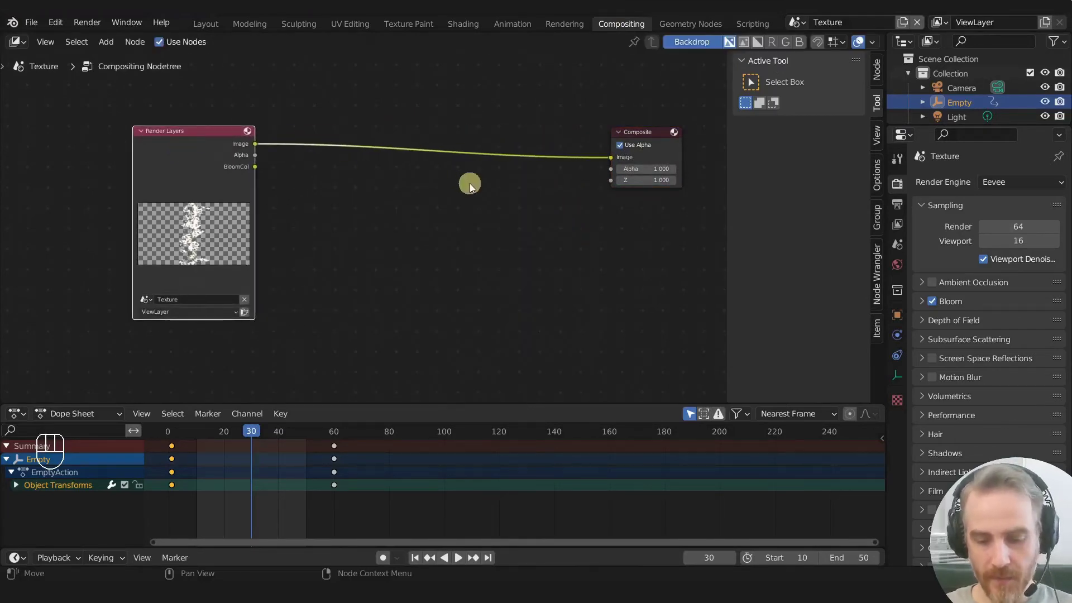
pyautogui.moveTo(180, 163); pyautogui.dragTo(161, 159)
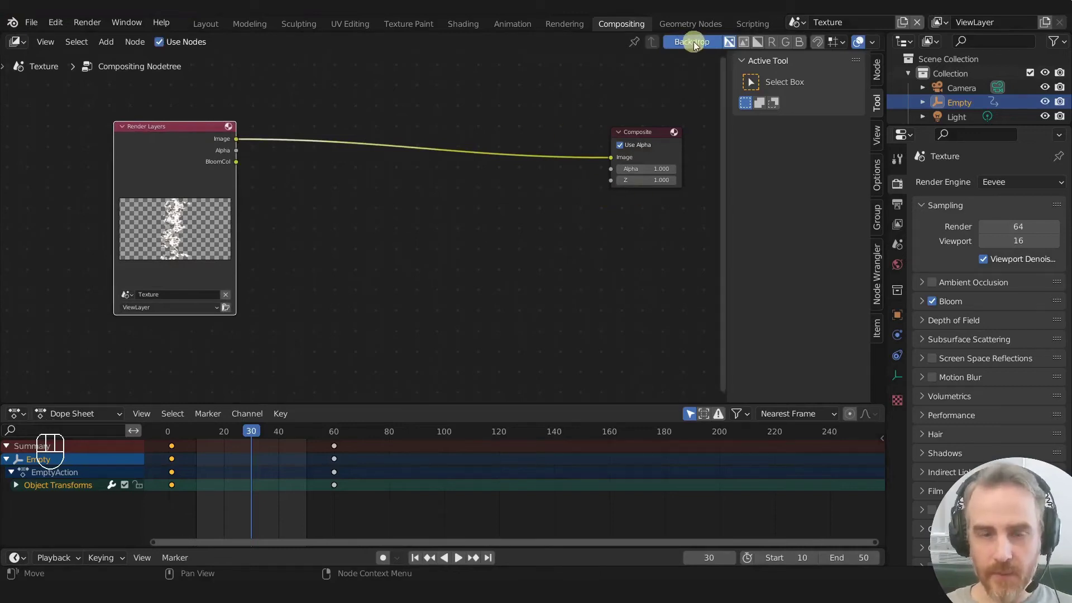
pyautogui.keyDown('ctrl'); pyautogui.keyDown('shift'); pyautogui.click(168, 152); pyautogui.keyUp('shift'); pyautogui.keyUp('ctrl')
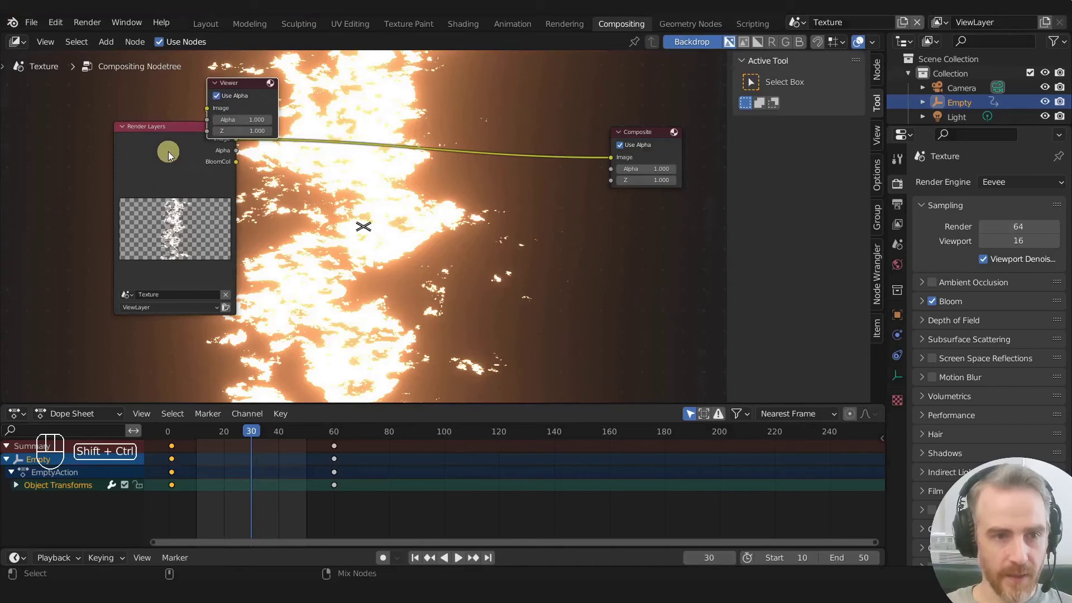
pyautogui.scroll(-1, 408, 213)
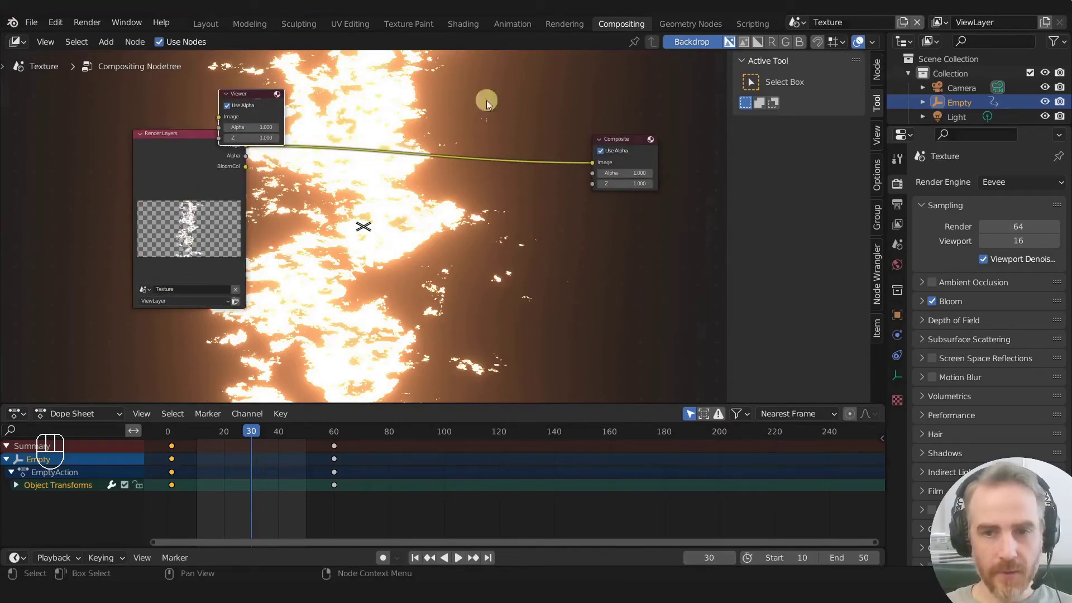
pyautogui.moveTo(888, 32); pyautogui.dragTo(551, 72)
# - Turn the new area into an Image Editor displaying the Viewer Node image
pyautogui.click(575, 42)
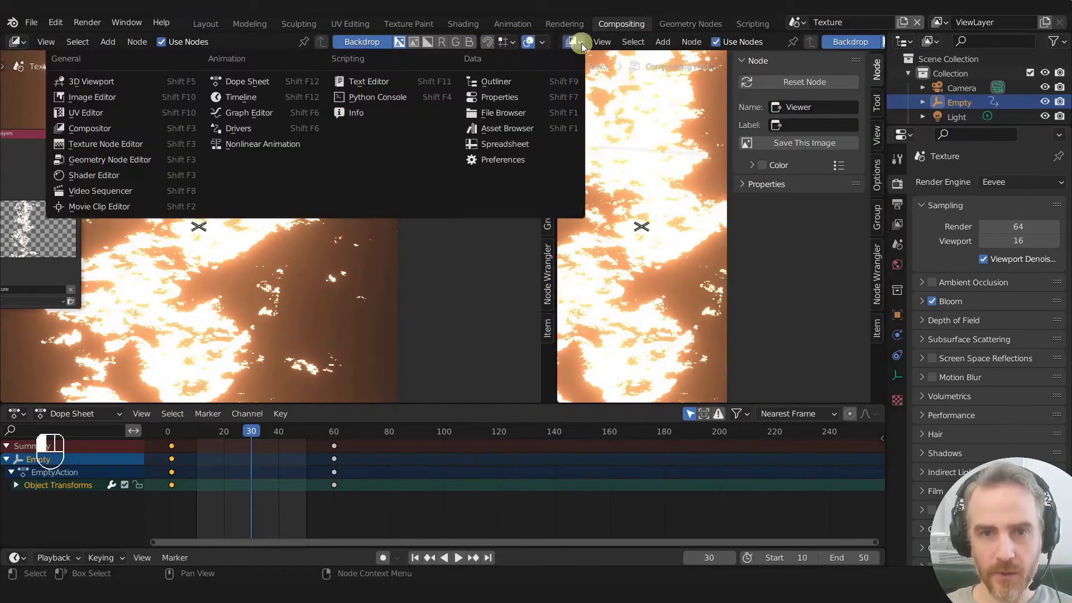
pyautogui.click(126, 96)
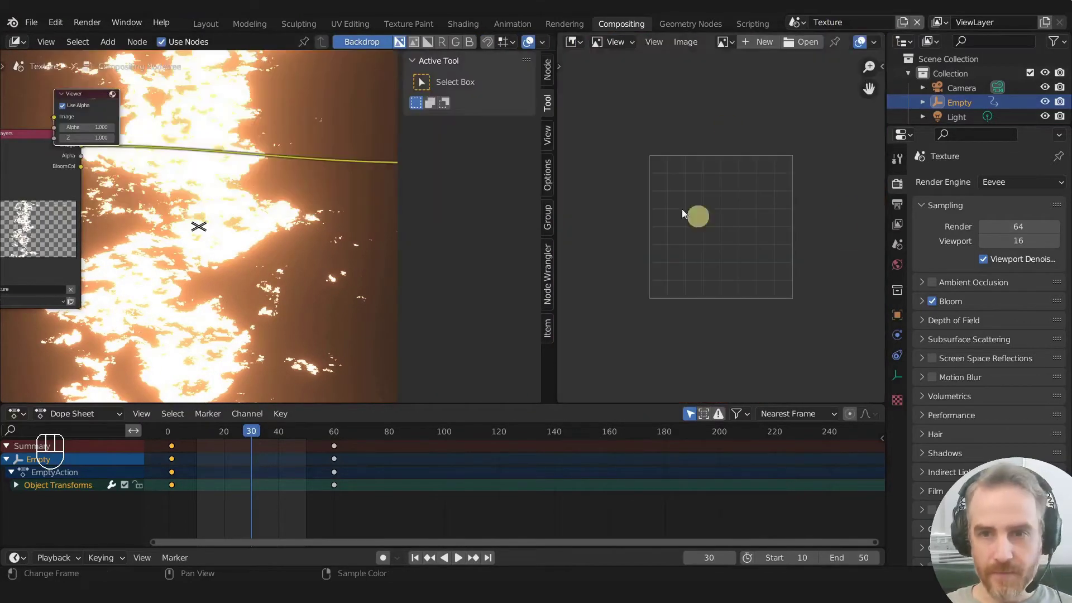
pyautogui.click(724, 42)
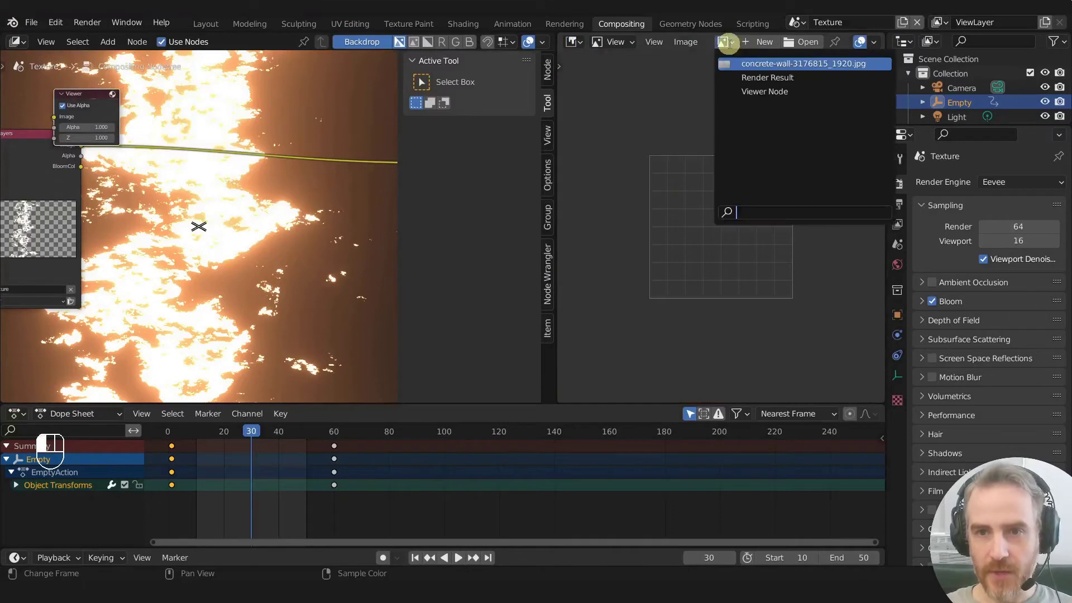
pyautogui.click(745, 91)
pyautogui.scroll(-5, 689, 187)
pyautogui.scroll(3, 688, 194)
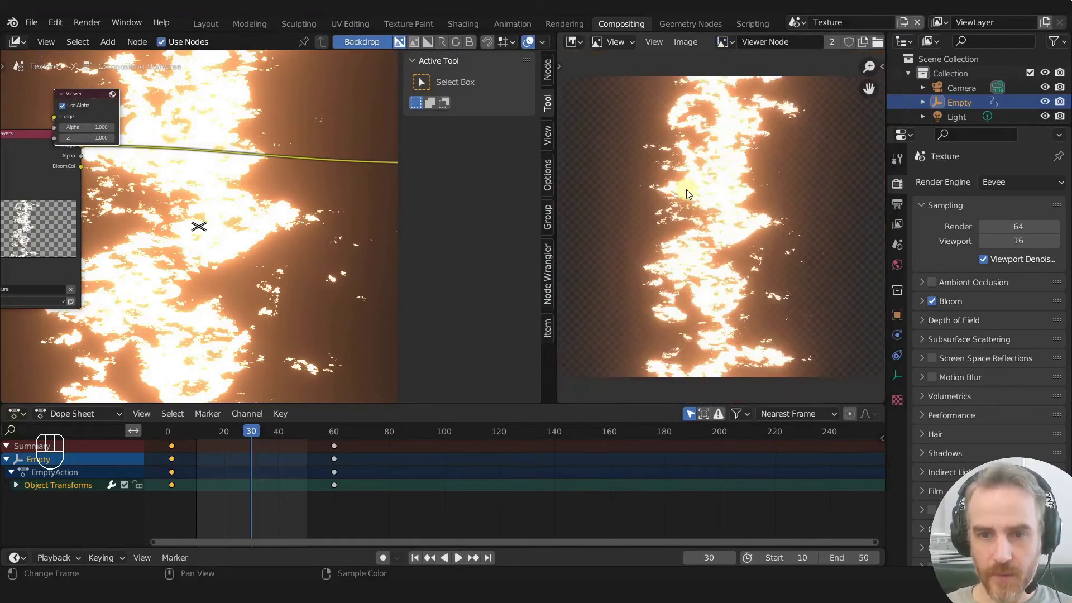
pyautogui.scroll(-1, 176, 250)
# - Move the Viewer node right, turn off the Backdrop, and hide the node sidebar
pyautogui.moveTo(102, 114); pyautogui.dragTo(354, 246)
pyautogui.scroll(-2, 306, 232)
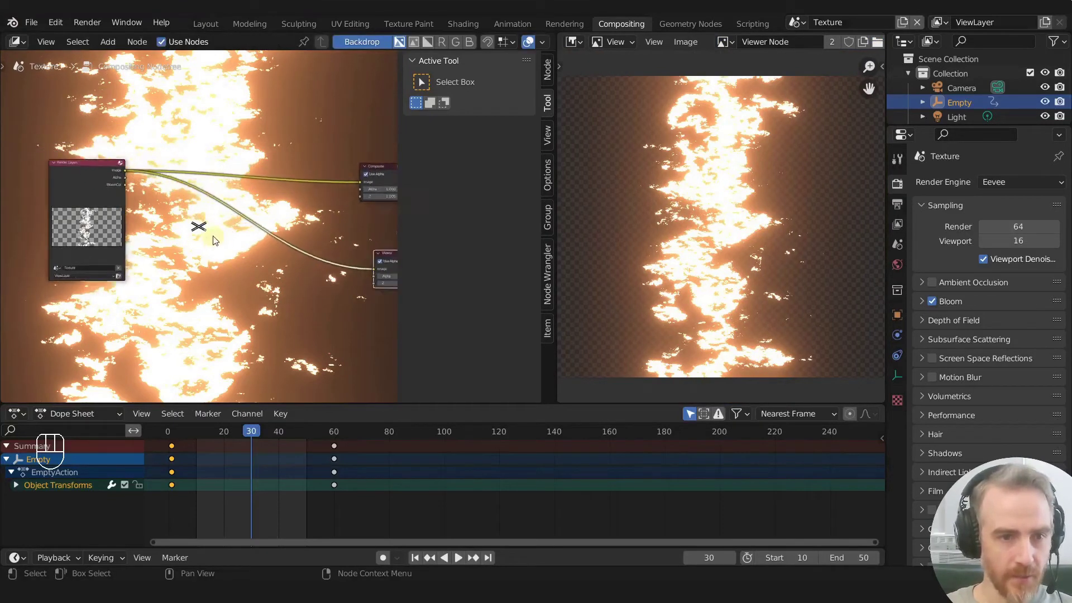
pyautogui.scroll(1, 216, 240)
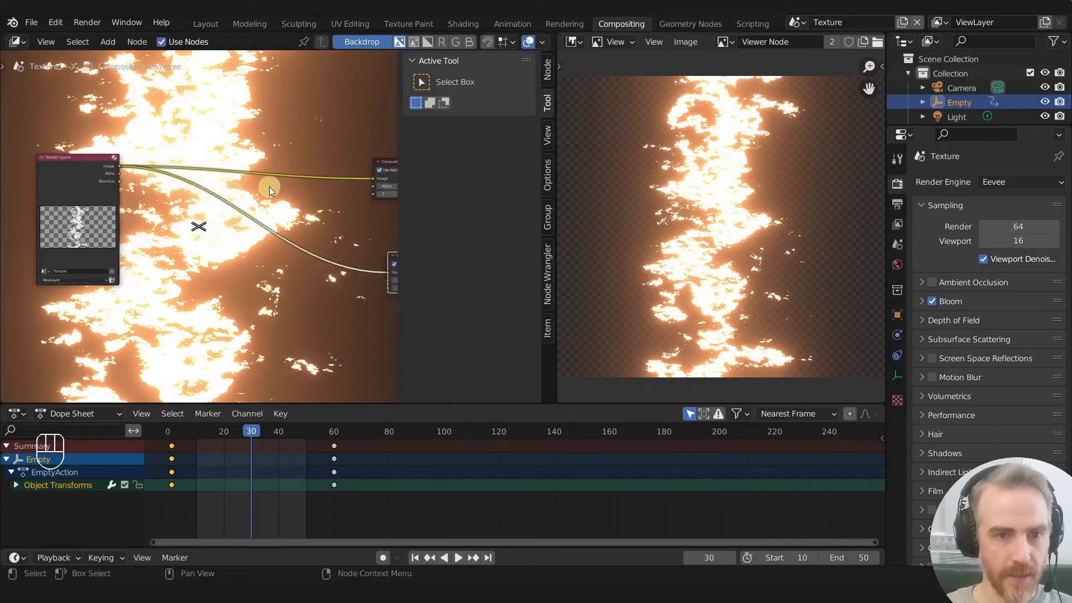
pyautogui.click(354, 45)
pyautogui.scroll(-1, 277, 172)
pyautogui.press('n')
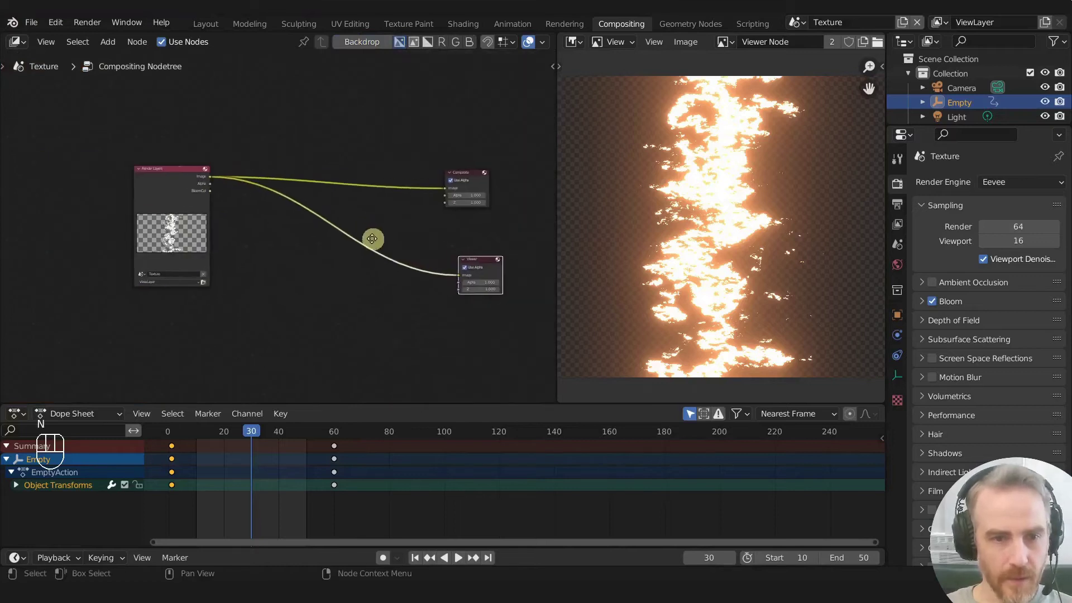
pyautogui.scroll(1, 373, 239)
# - Reposition and zoom to the Render Layers node, dismissing the stray link search from BloomCol
pyautogui.moveTo(134, 187); pyautogui.dragTo(91, 196)
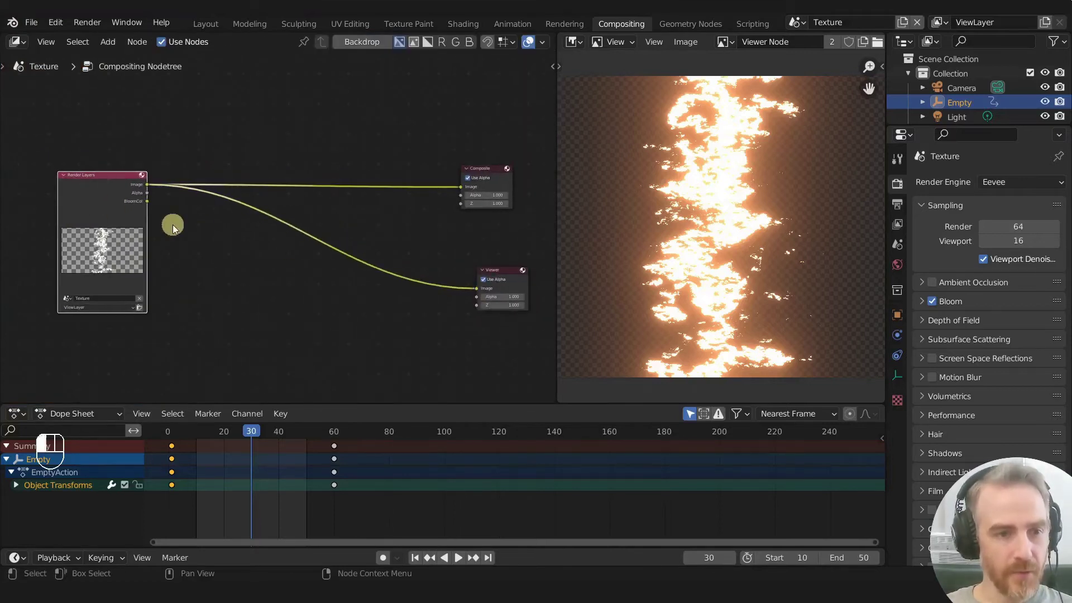
pyautogui.keyDown('ctrl'); pyautogui.moveTo(241, 240); pyautogui.dragTo(299, 247, button='middle'); pyautogui.keyUp('ctrl')
pyautogui.moveTo(186, 209); pyautogui.dragTo(266, 234)
pyautogui.click(163, 214)
pyautogui.click(210, 212)
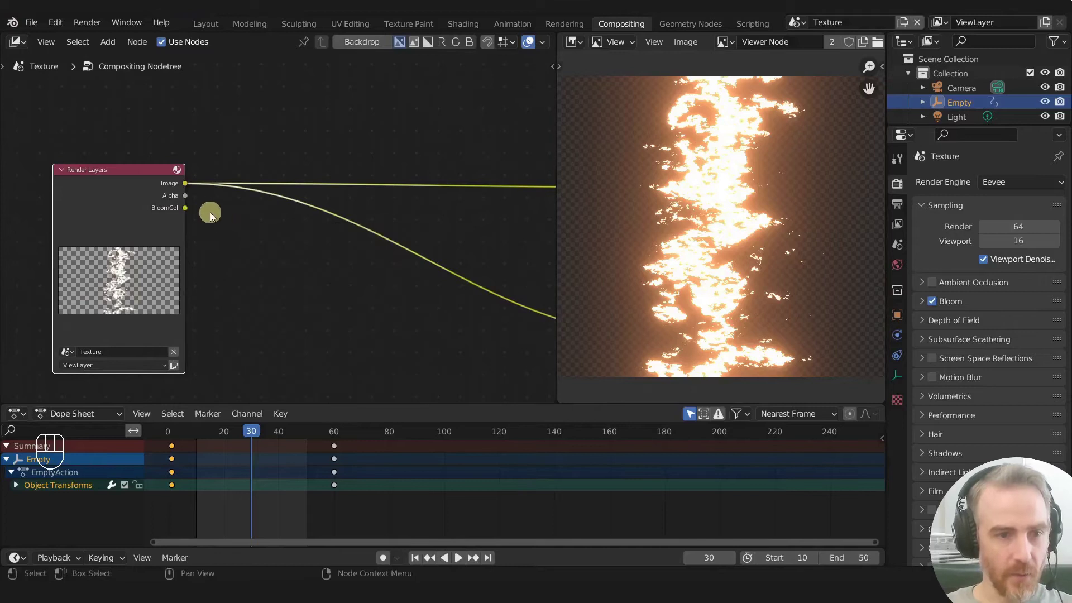
# - Add a Mix node beside Render Layers and link Alpha and BloomCol into its Image inputs
pyautogui.hotkey('shift', 'a')
pyautogui.write('mi')
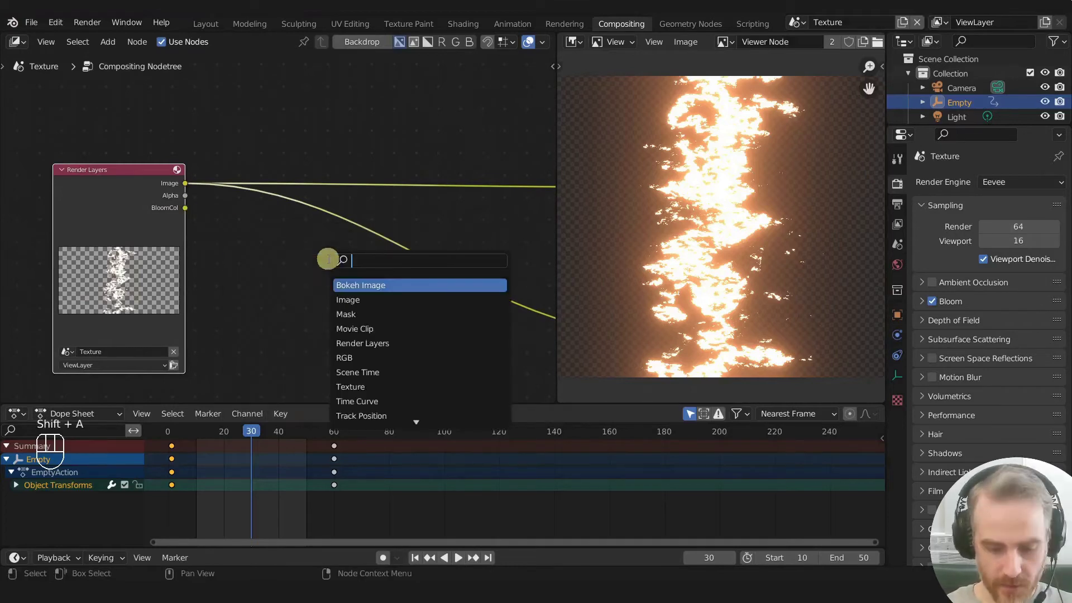
pyautogui.write('x')
pyautogui.press('Return')
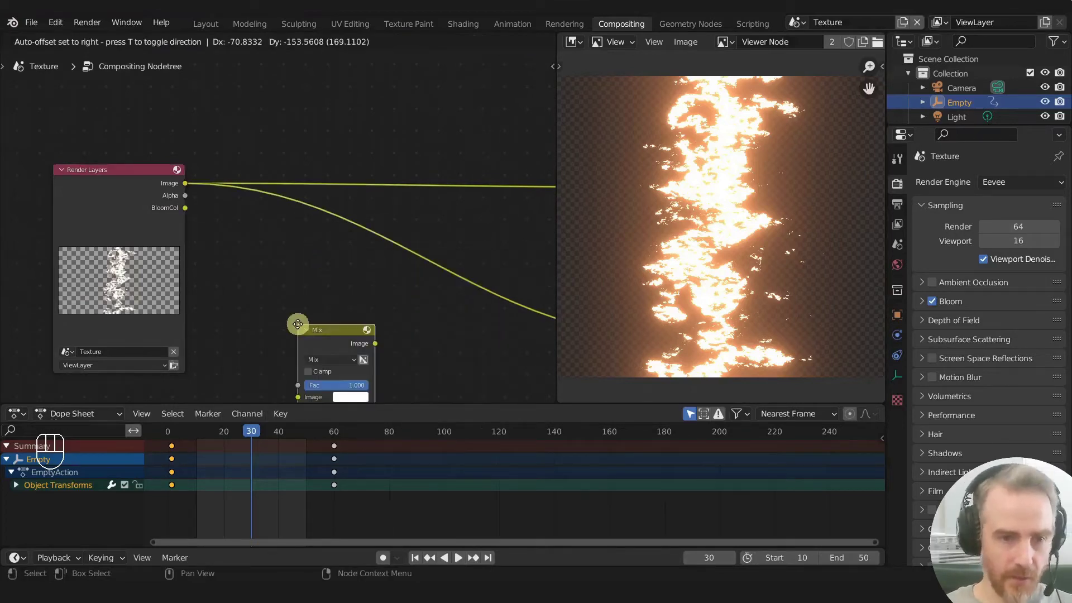
pyautogui.click(327, 235)
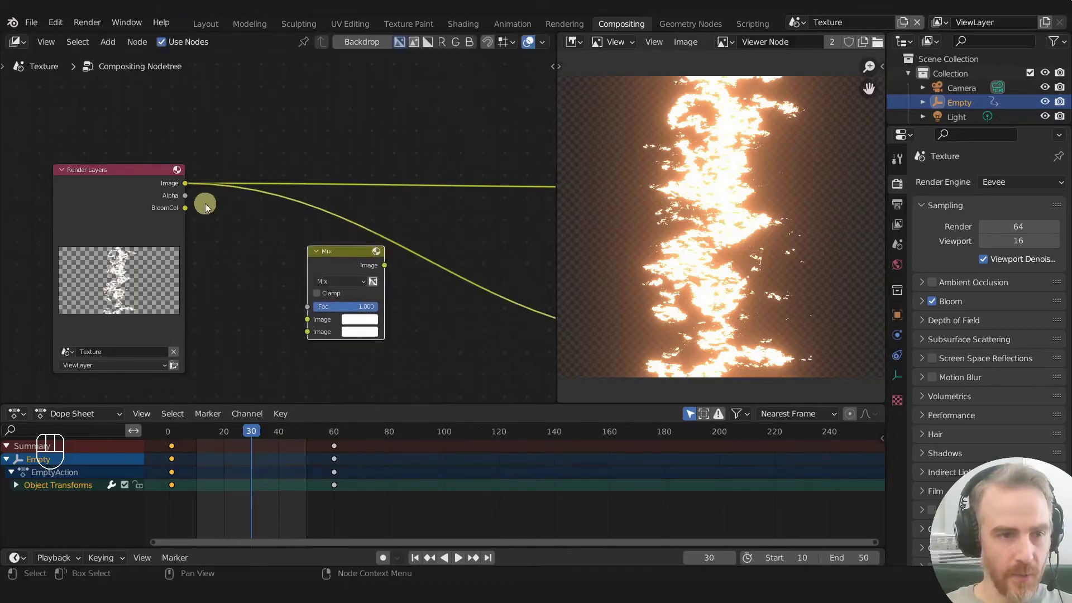
pyautogui.moveTo(185, 196); pyautogui.dragTo(307, 319)
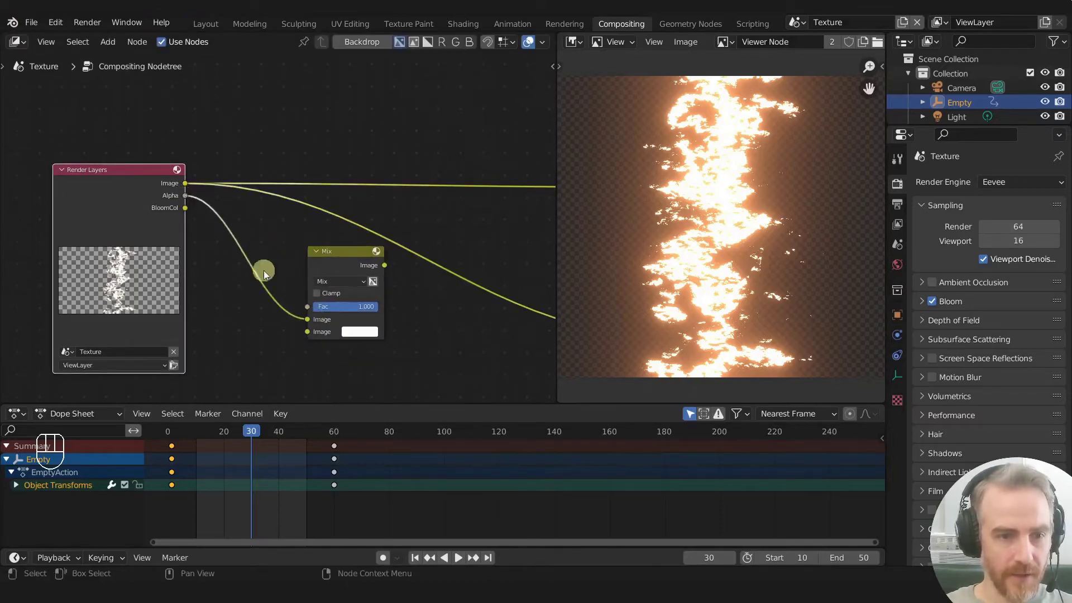
pyautogui.moveTo(186, 208); pyautogui.dragTo(310, 331)
pyautogui.moveTo(387, 304); pyautogui.dragTo(317, 297, button='middle')
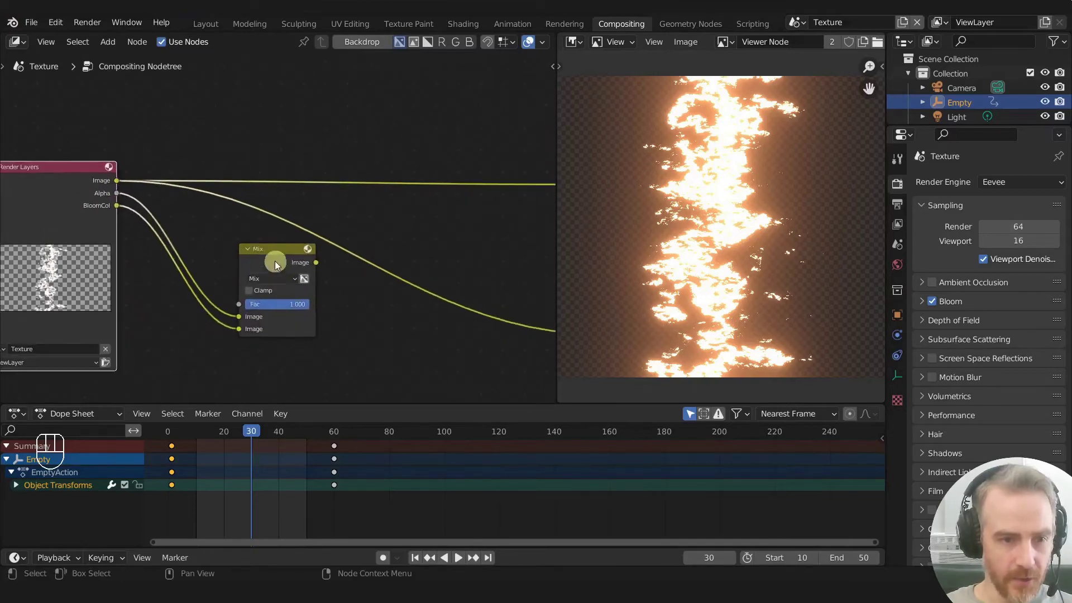
# - Set the Mix node to Add blending and preview its result in the Viewer
pyautogui.click(277, 280)
pyautogui.click(277, 386)
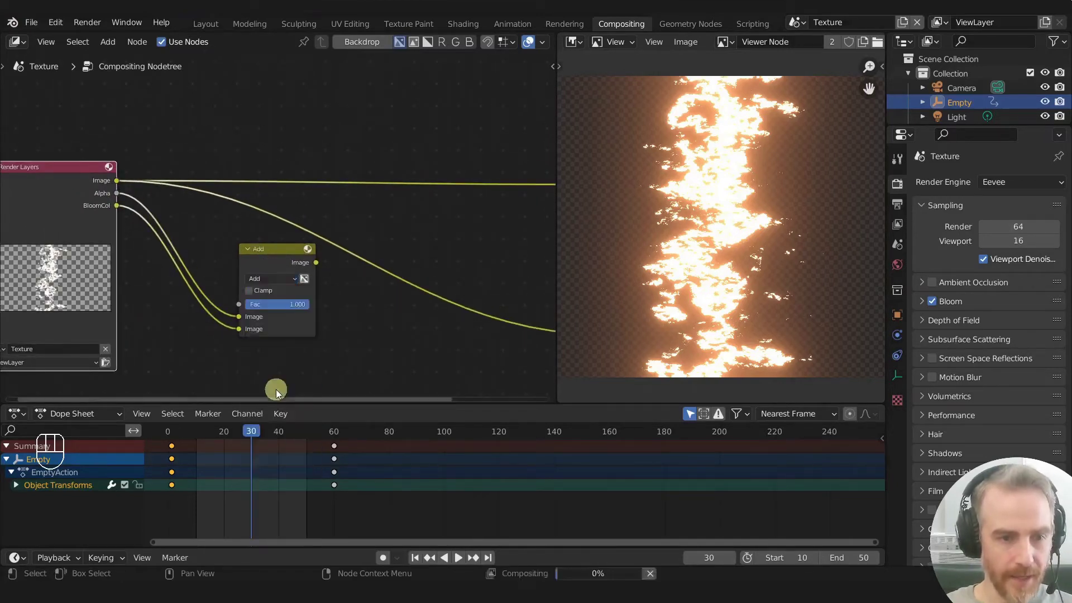
pyautogui.scroll(-2, 330, 294)
pyautogui.moveTo(330, 295); pyautogui.dragTo(315, 312, button='middle')
pyautogui.keyDown('ctrl'); pyautogui.keyDown('shift'); pyautogui.click(263, 268); pyautogui.keyUp('shift'); pyautogui.keyUp('ctrl')
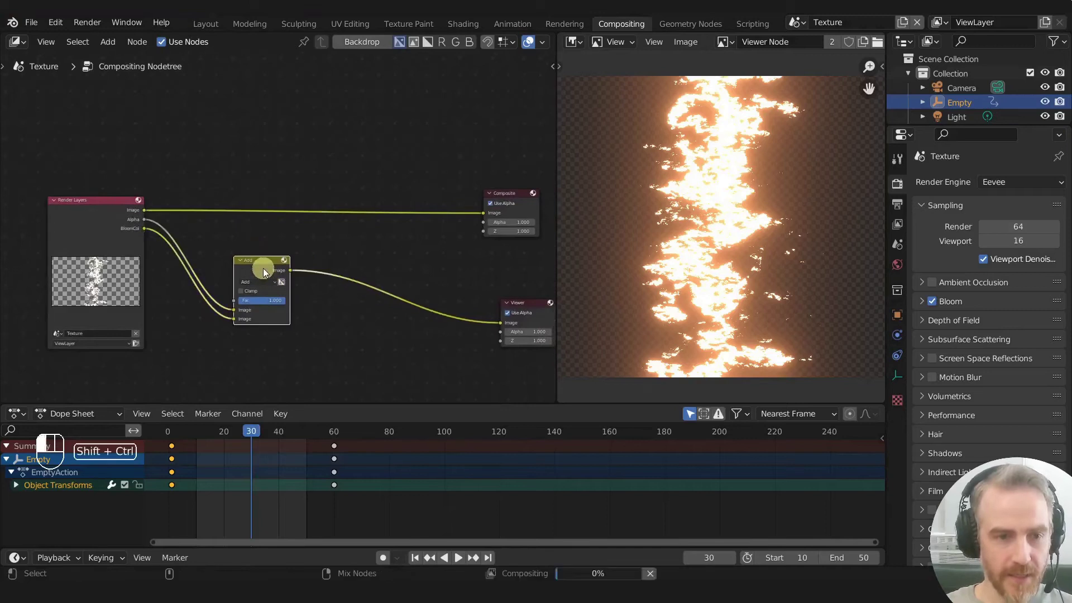
pyautogui.moveTo(259, 258); pyautogui.dragTo(348, 264)
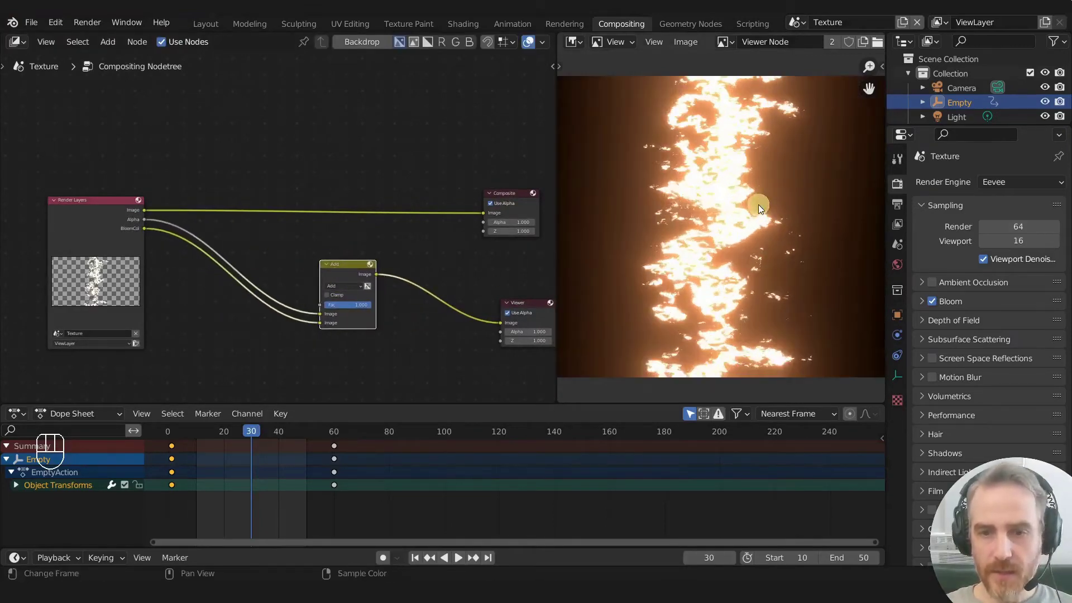
pyautogui.scroll(2, 758, 205)
pyautogui.scroll(-2, 756, 212)
pyautogui.scroll(1, 211, 287)
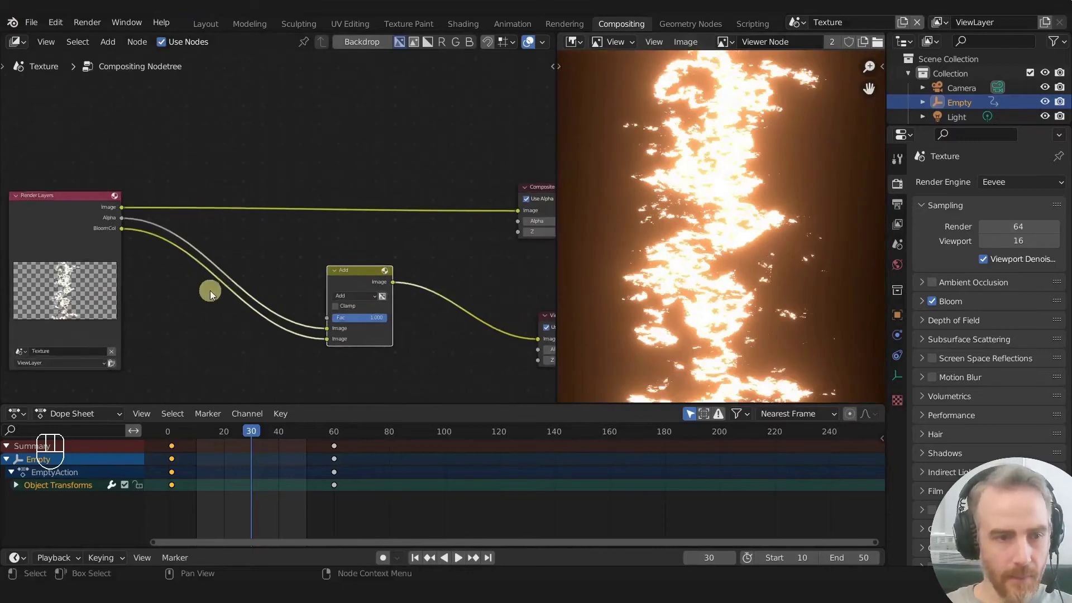
pyautogui.scroll(-1, 721, 171)
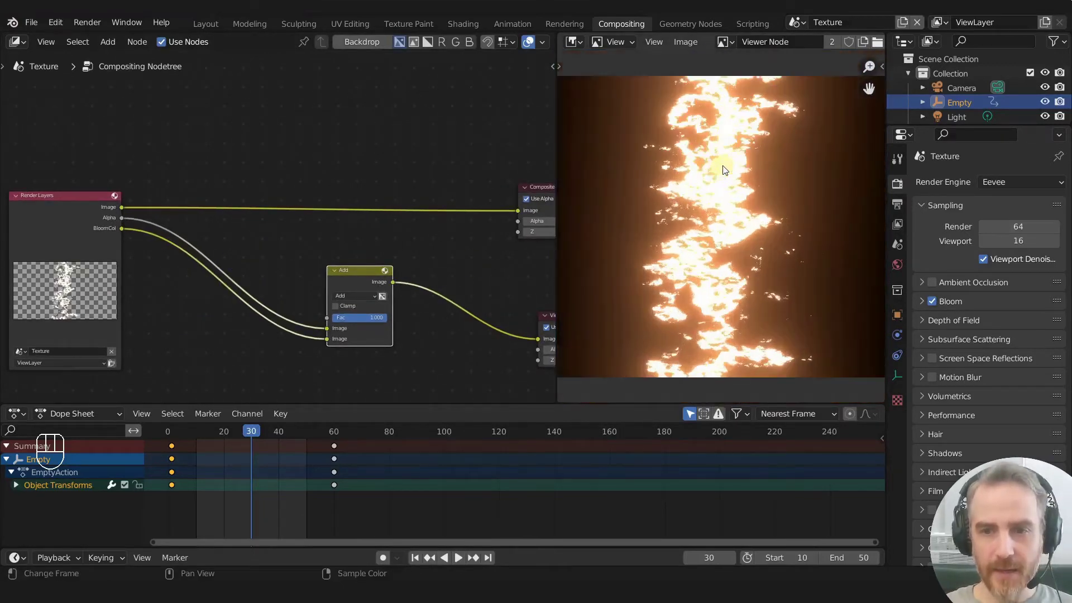
pyautogui.click(442, 275)
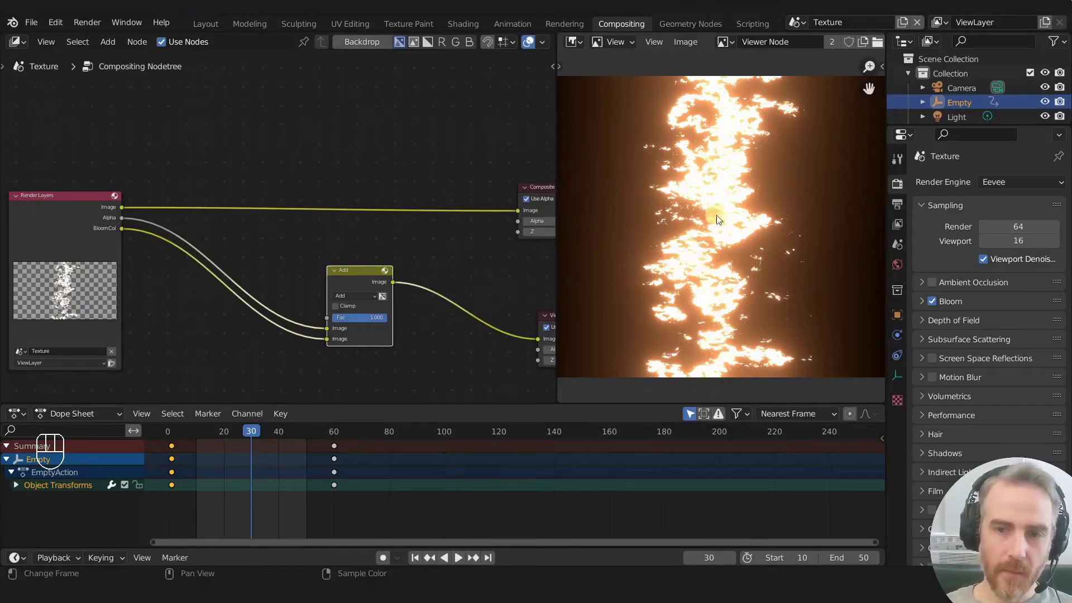
# - Insert a ColorRamp node on the BloomCol link into the Add node
pyautogui.scroll(-1, 298, 254)
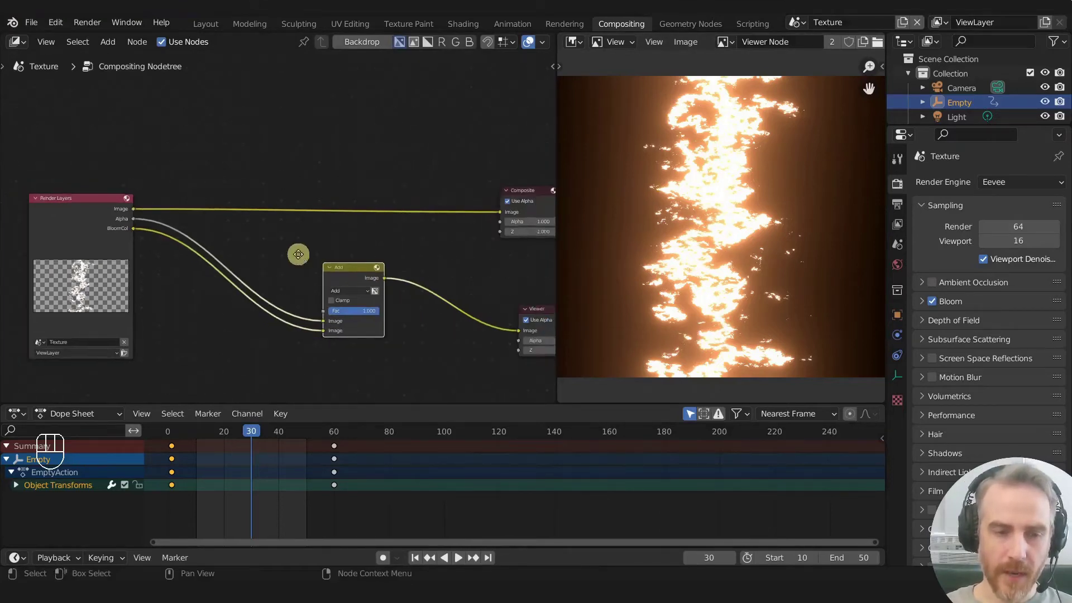
pyautogui.moveTo(298, 254); pyautogui.dragTo(351, 244, button='middle')
pyautogui.hotkey('shift', 'a')
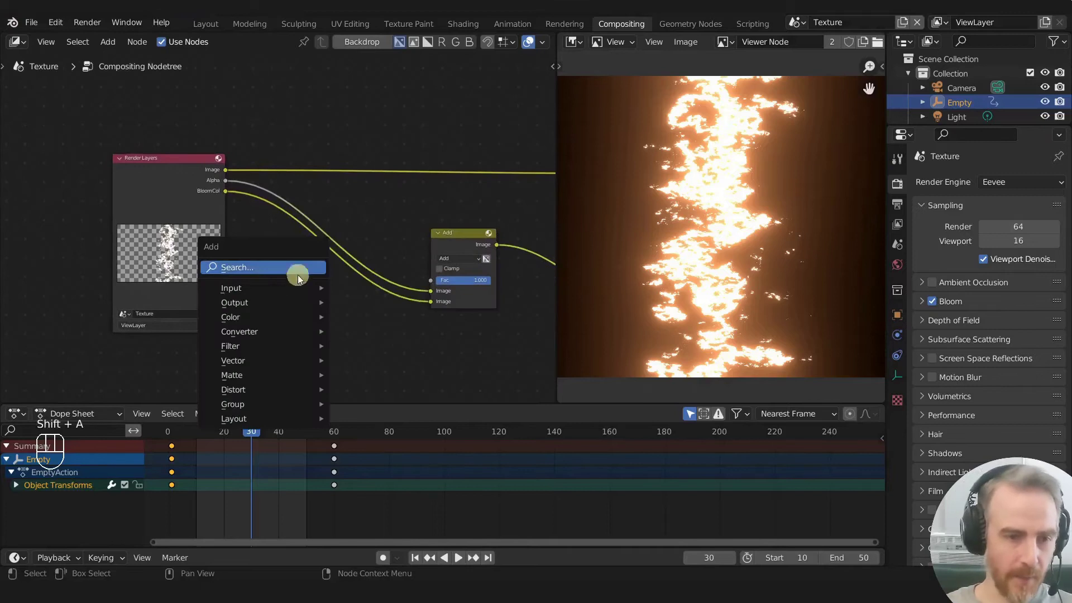
pyautogui.moveTo(272, 331)
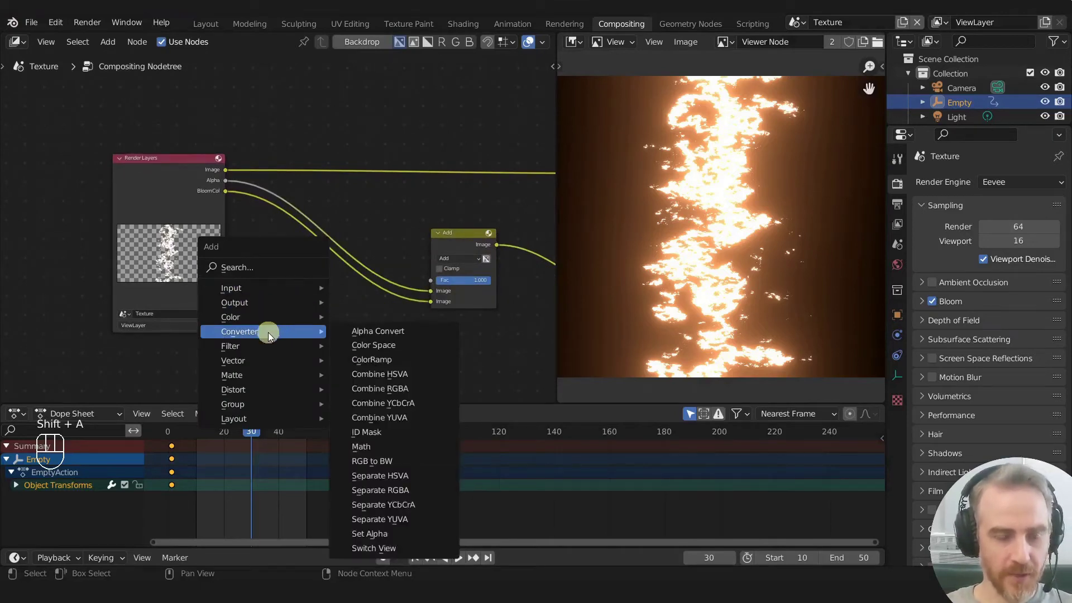
pyautogui.click(379, 359)
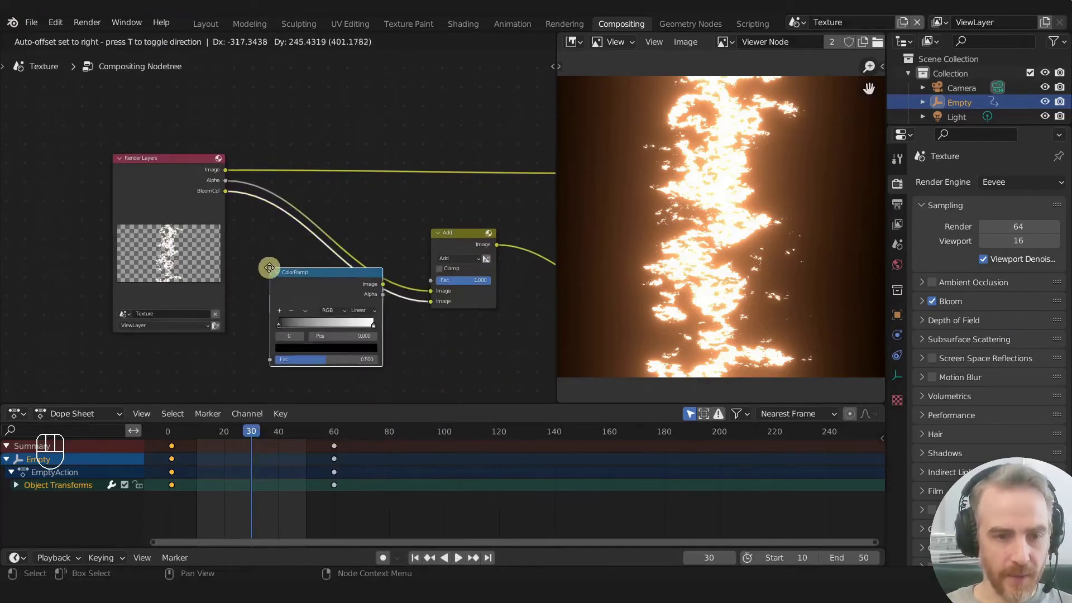
pyautogui.click(269, 267)
pyautogui.moveTo(292, 279); pyautogui.dragTo(327, 291)
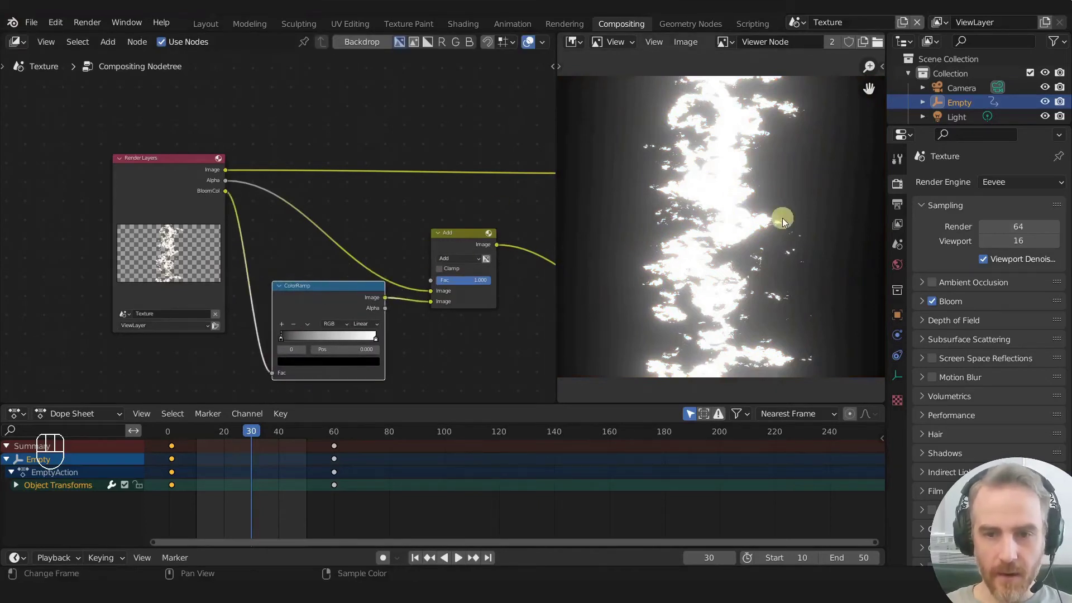
# - Pull the ColorRamp's white stop left to about 0.775 and shift the Composite node right
pyautogui.scroll(3, 714, 246)
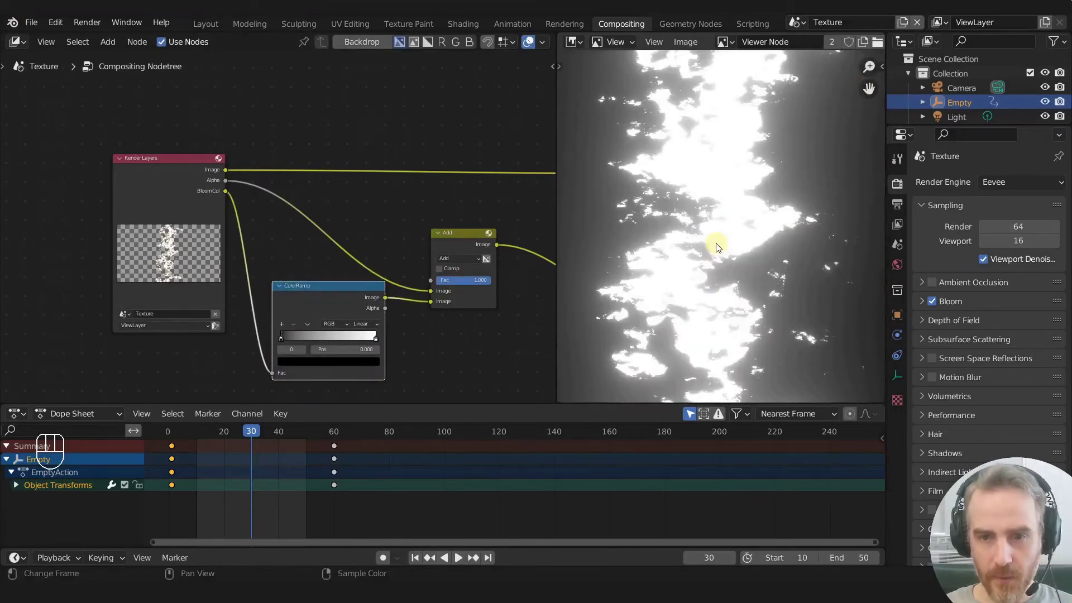
pyautogui.scroll(2, 716, 247)
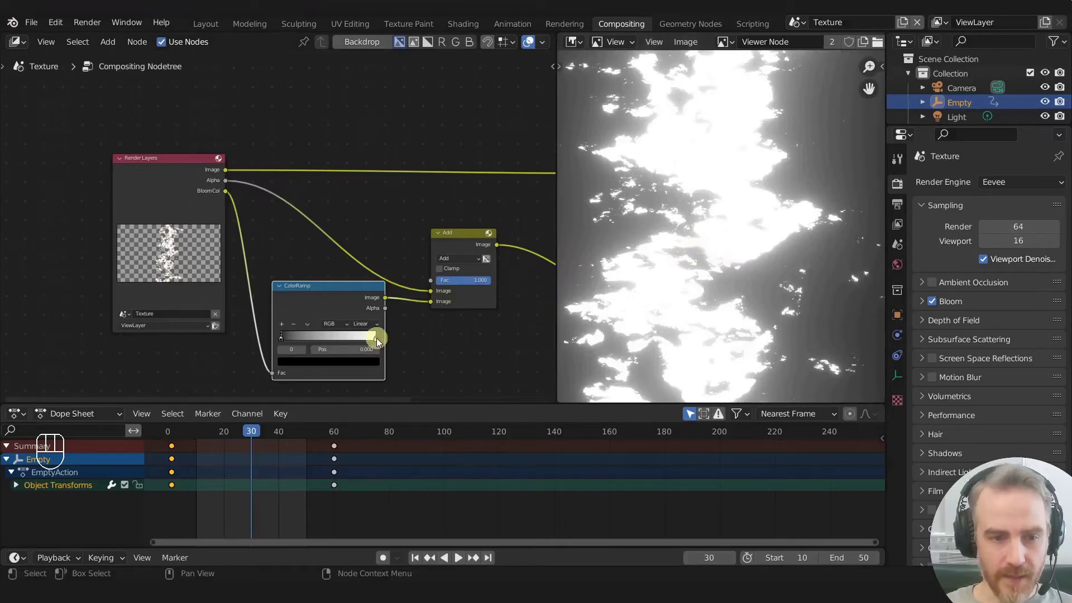
pyautogui.moveTo(376, 337)
pyautogui.mouseDown()
pyautogui.moveTo(311, 339)
pyautogui.moveTo(393, 327)
pyautogui.mouseUp()
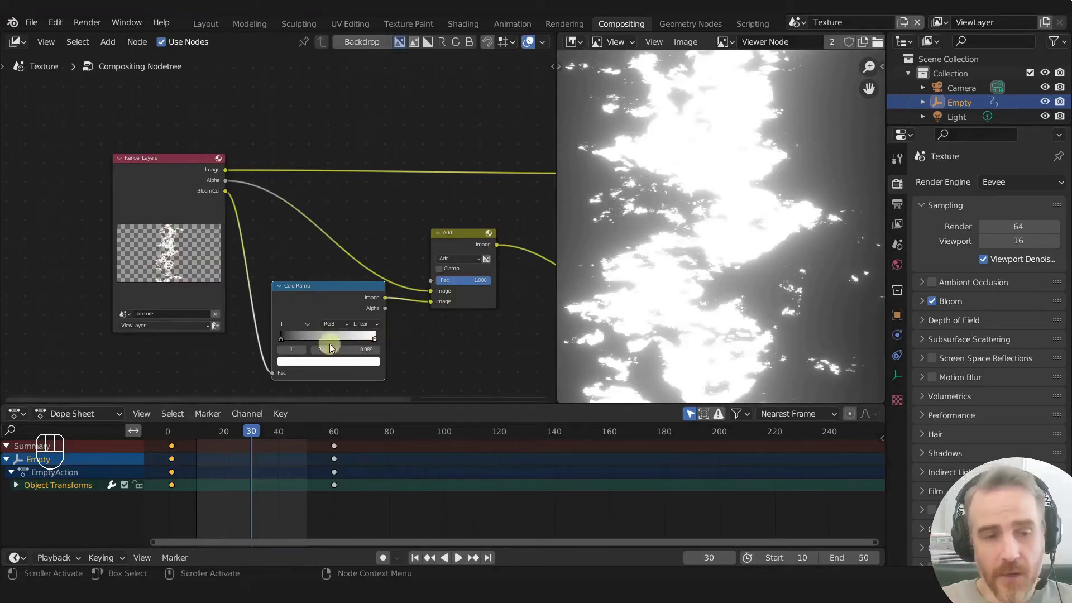
pyautogui.scroll(1, 371, 343)
pyautogui.moveTo(384, 357); pyautogui.dragTo(376, 366)
pyautogui.scroll(-2, 426, 238)
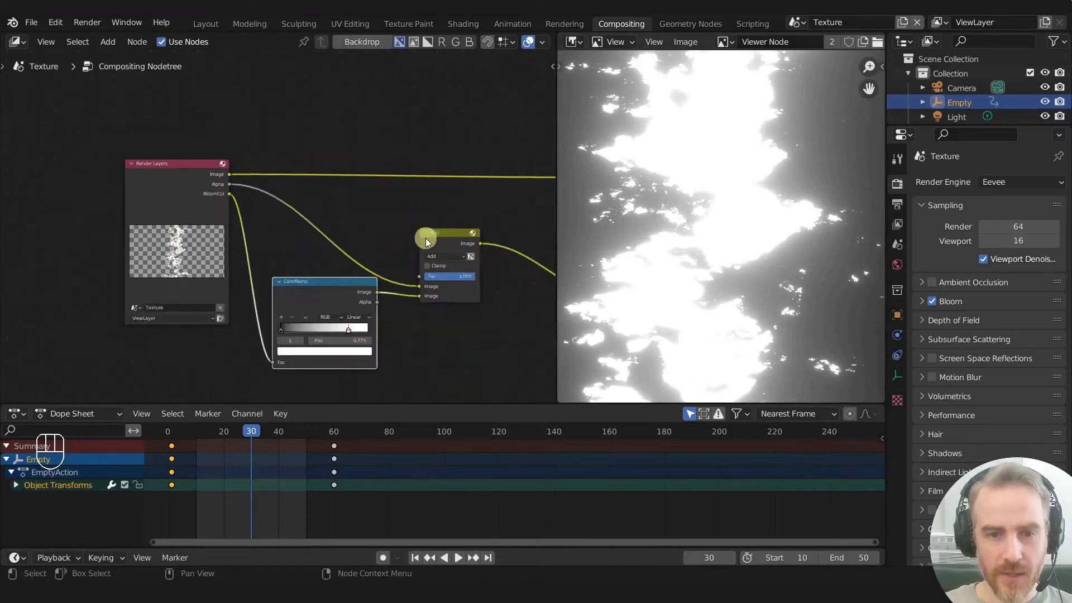
pyautogui.moveTo(407, 223); pyautogui.dragTo(261, 249, button='middle')
pyautogui.moveTo(508, 179); pyautogui.dragTo(520, 180)
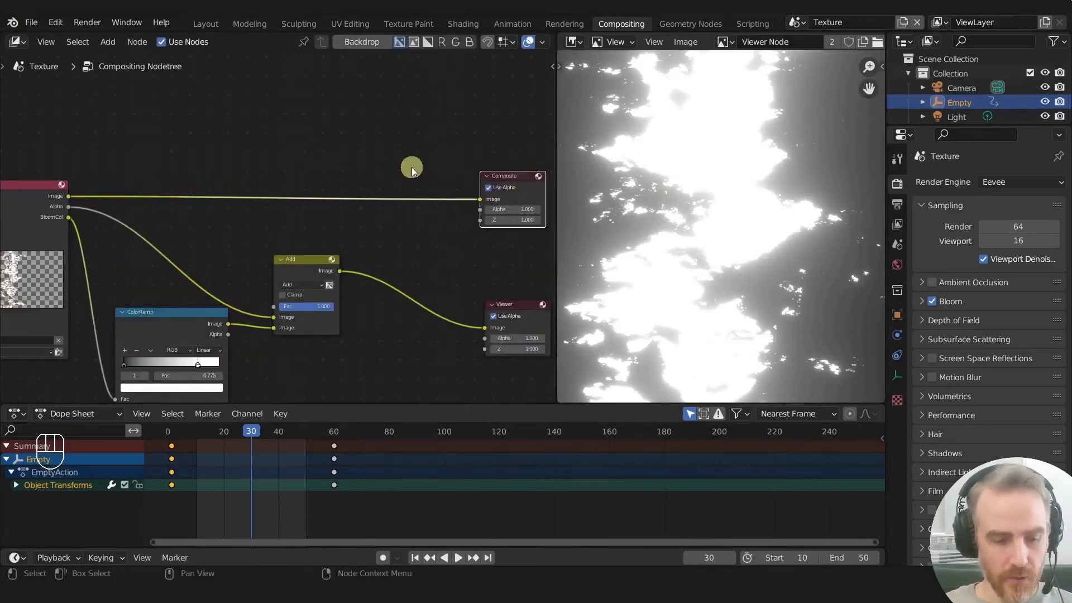
# - Add a Set Alpha node on the Render Layers-to-Composite link
pyautogui.hotkey('shift', 'a')
pyautogui.click(395, 112)
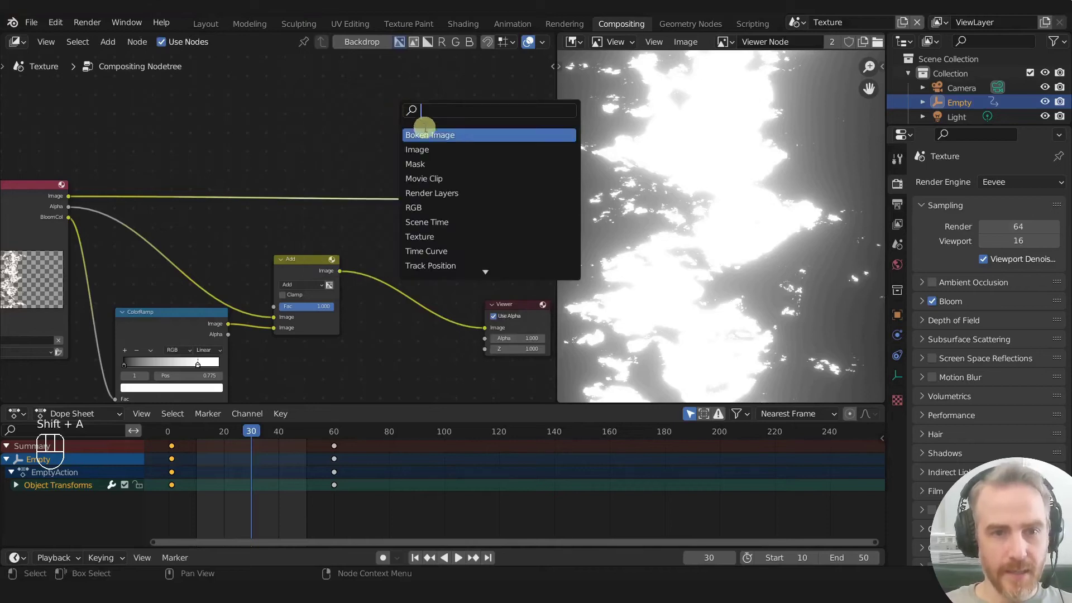
pyautogui.write('set')
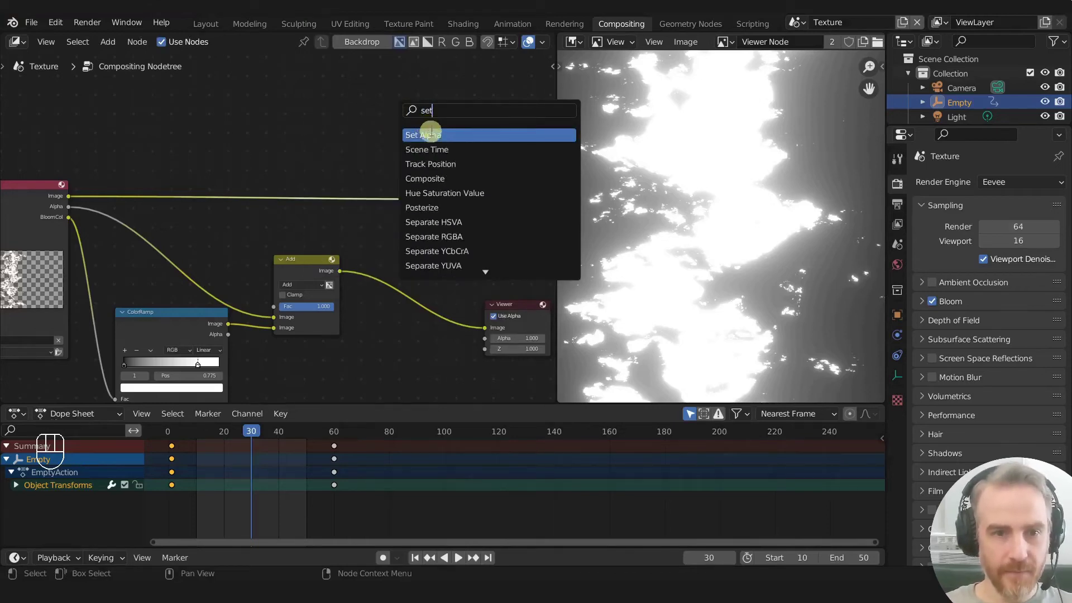
pyautogui.click(431, 134)
pyautogui.click(411, 186)
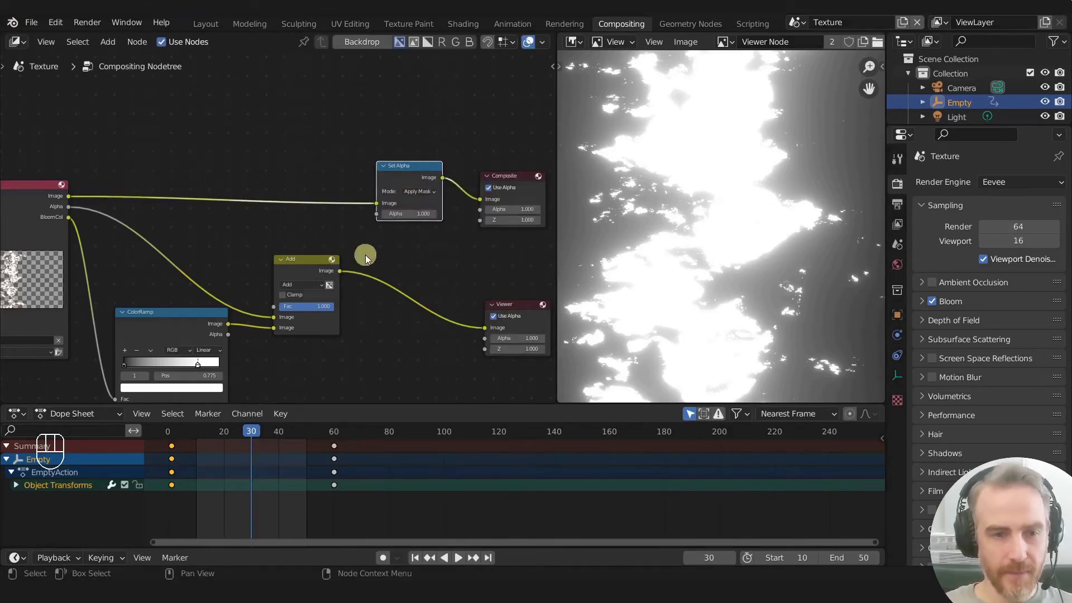
# - Link the Add node output into Set Alpha's Alpha input and preview the result
pyautogui.moveTo(342, 244); pyautogui.dragTo(370, 262, button='middle')
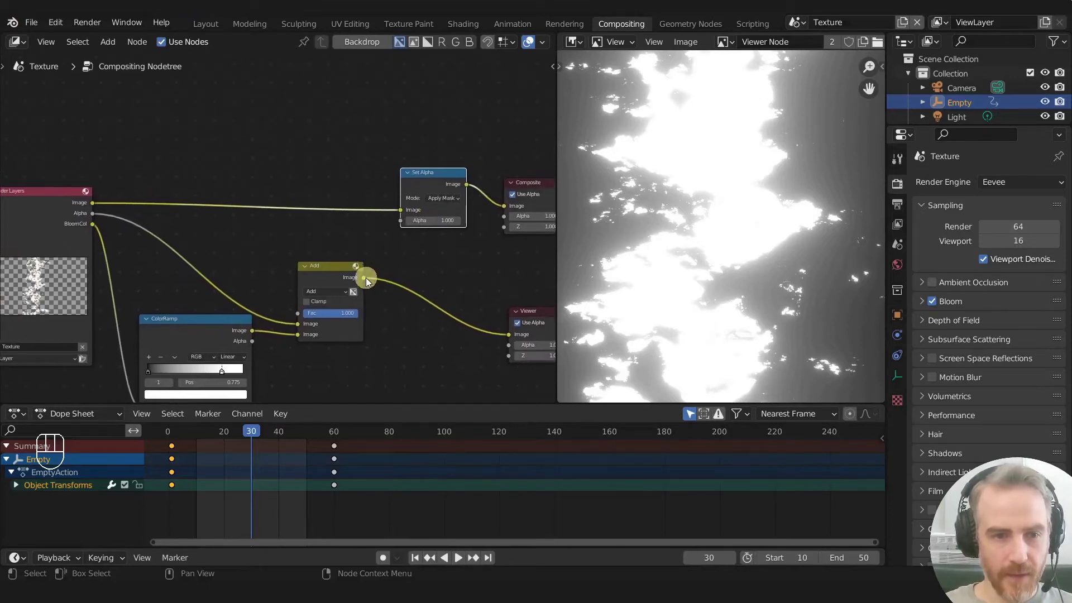
pyautogui.moveTo(364, 277); pyautogui.dragTo(404, 222)
pyautogui.keyDown('ctrl'); pyautogui.keyDown('shift'); pyautogui.click(428, 182); pyautogui.keyUp('shift'); pyautogui.keyUp('ctrl')
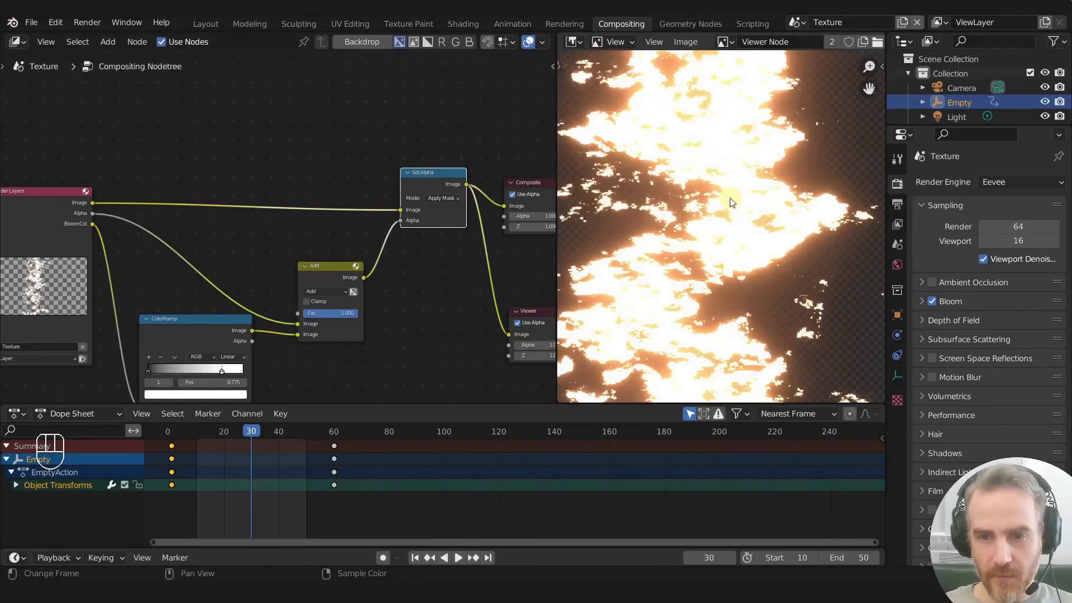
pyautogui.scroll(-3, 735, 215)
pyautogui.scroll(3, 737, 213)
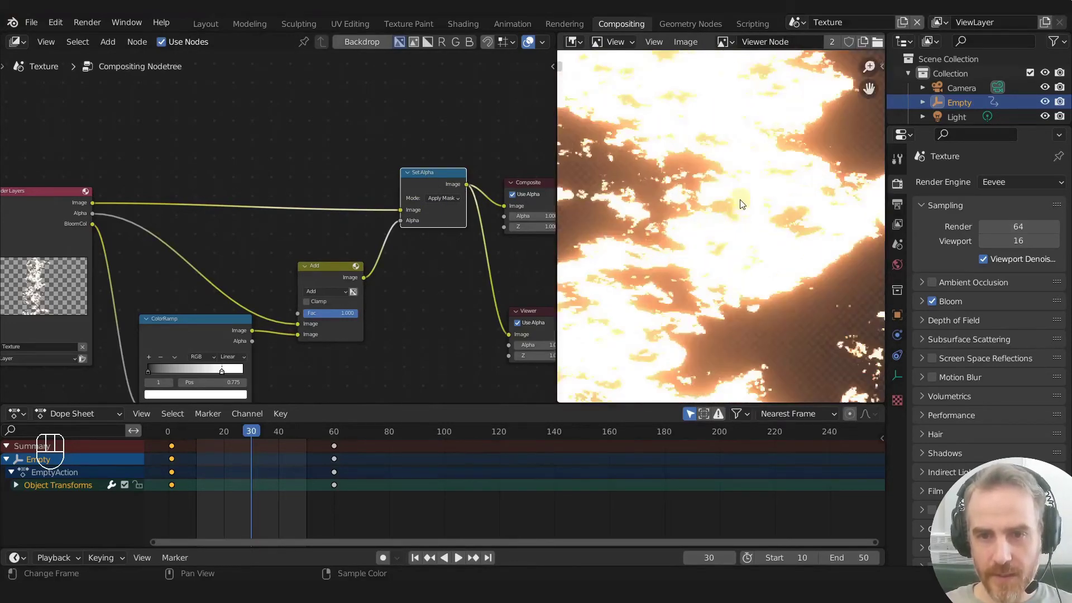
pyautogui.scroll(-2, 745, 196)
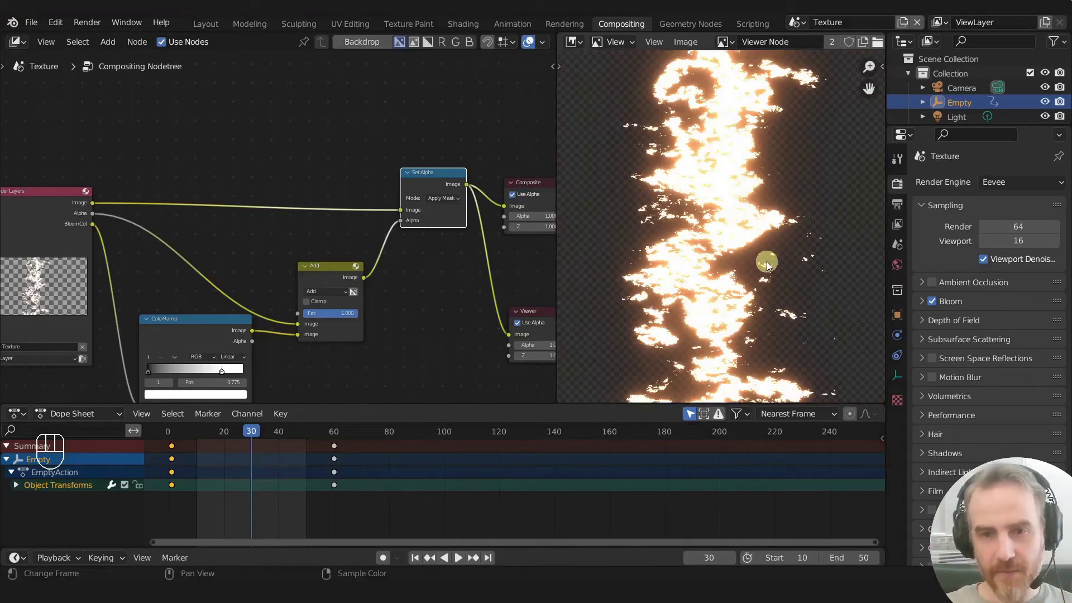
pyautogui.scroll(5, 299, 203)
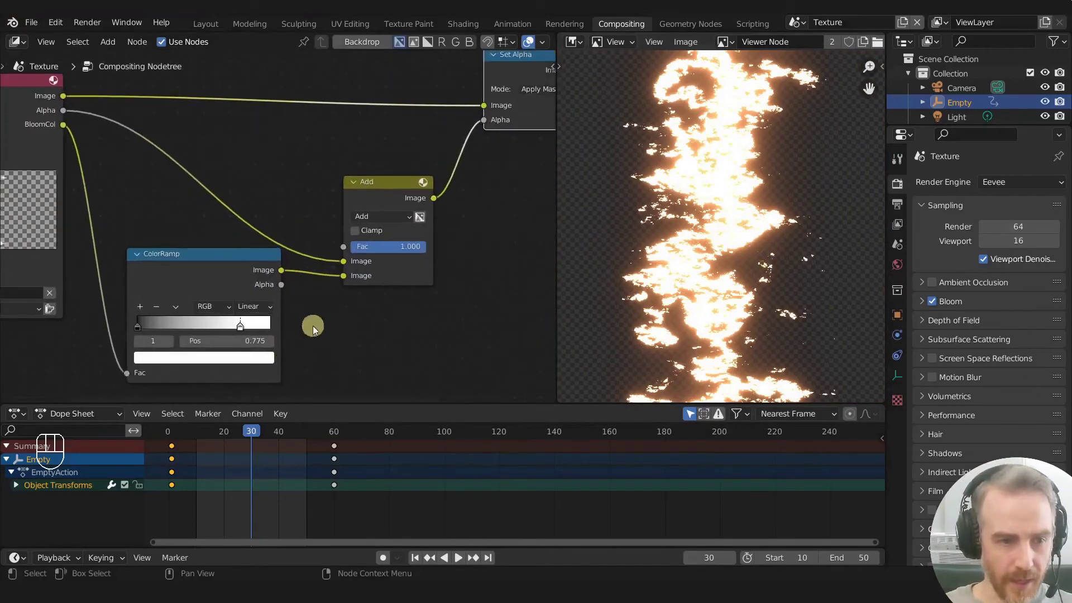
# - Try different ColorRamp stop positions, returning the black stop to 0
pyautogui.moveTo(290, 302); pyautogui.dragTo(266, 299)
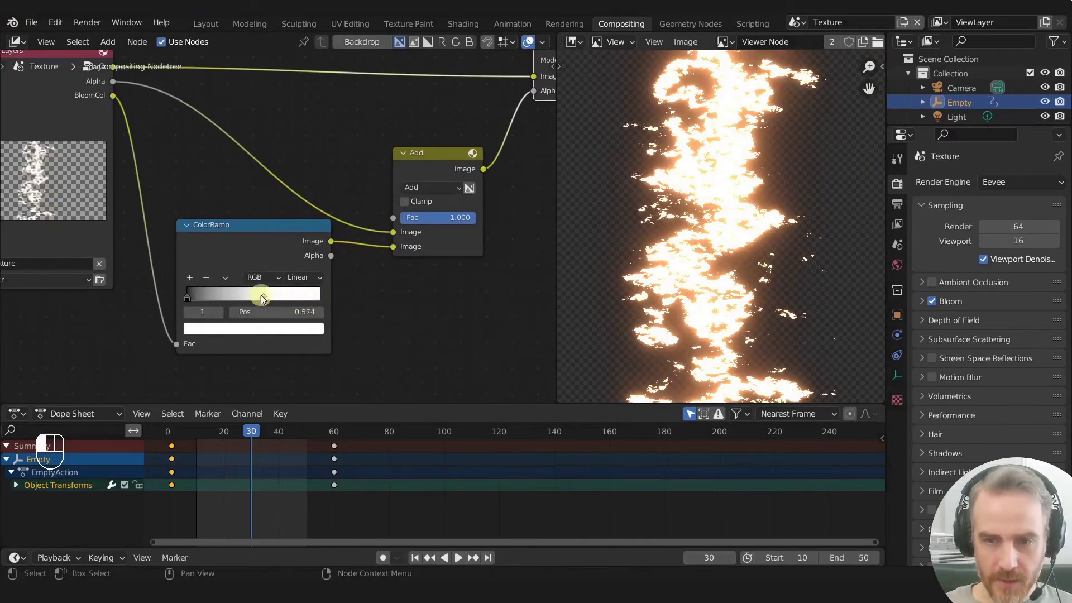
pyautogui.moveTo(263, 298); pyautogui.dragTo(208, 305)
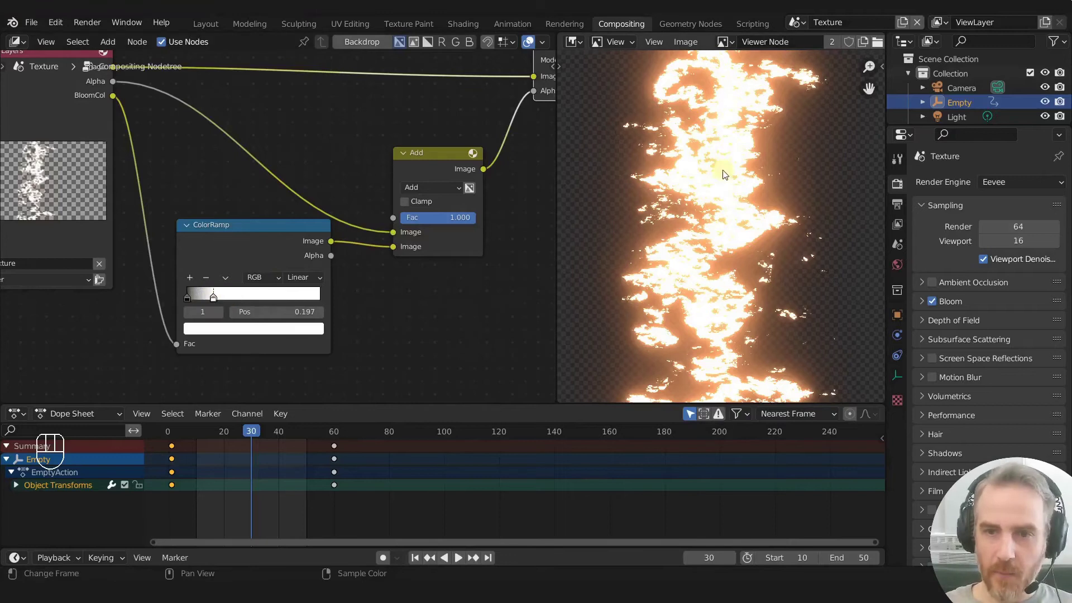
pyautogui.click(195, 301)
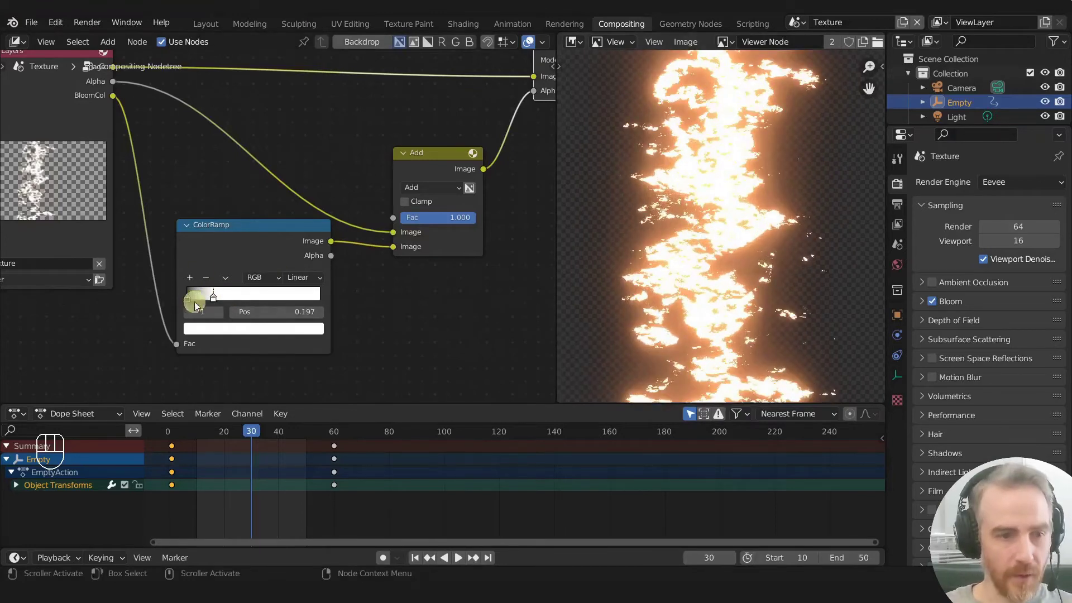
pyautogui.moveTo(186, 301); pyautogui.dragTo(163, 300)
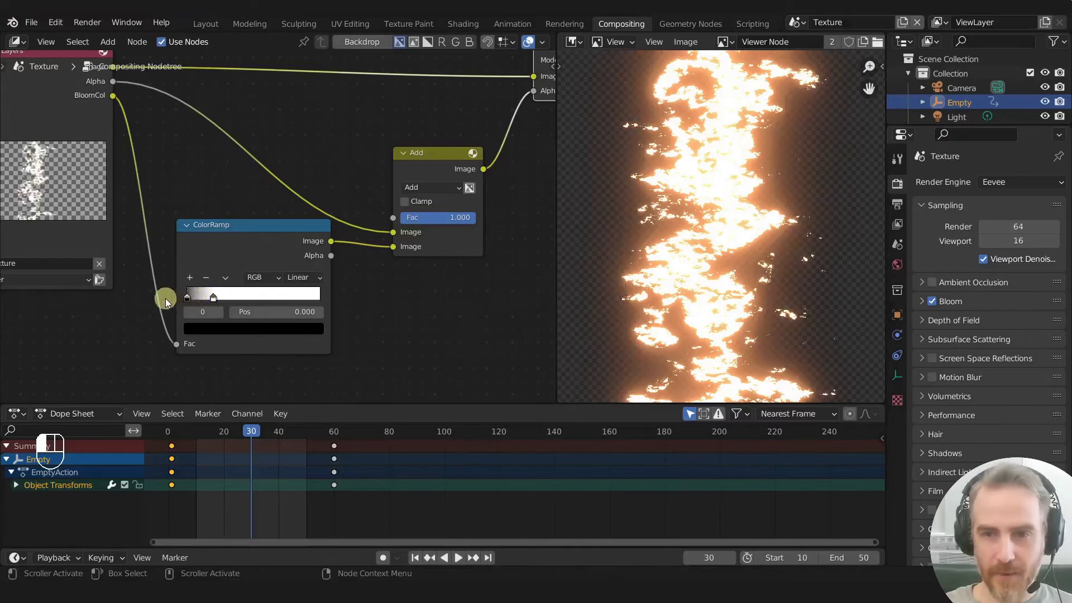
pyautogui.click(229, 301)
# - Darken the white stop to grey and move the second stop to about 0.296
pyautogui.click(215, 299)
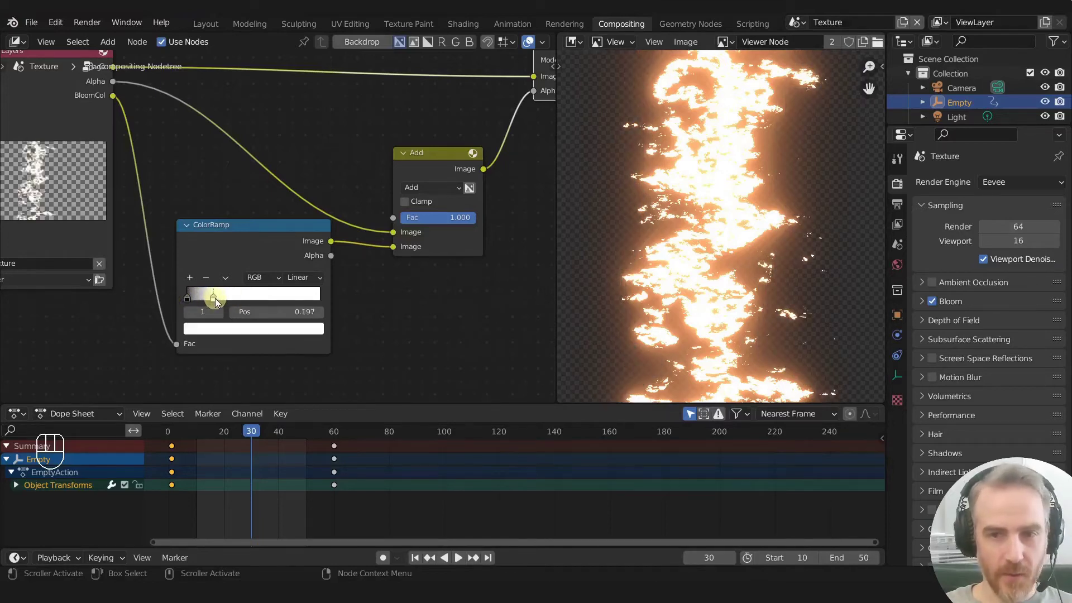
pyautogui.click(224, 330)
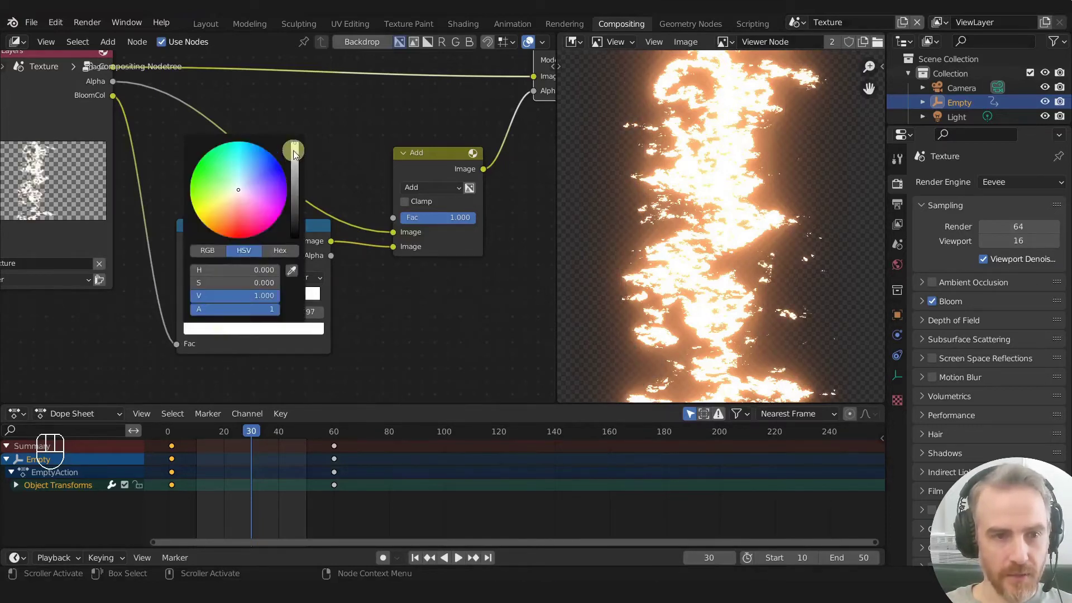
pyautogui.moveTo(294, 152)
pyautogui.mouseDown()
pyautogui.moveTo(295, 173)
pyautogui.moveTo(297, 148)
pyautogui.mouseUp()
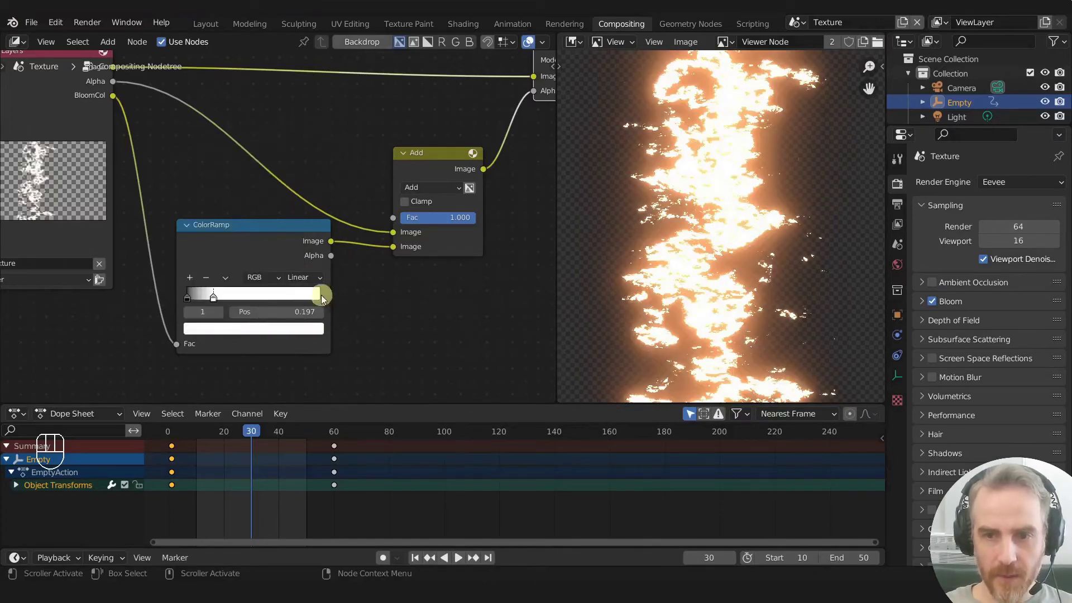
pyautogui.scroll(-2, 721, 226)
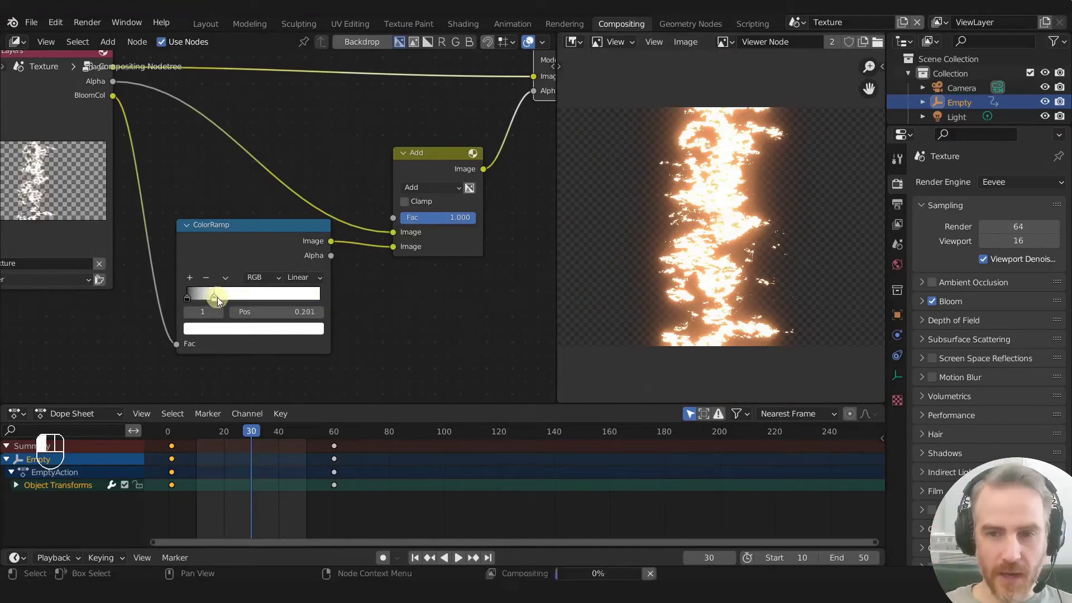
pyautogui.moveTo(218, 301); pyautogui.dragTo(228, 302)
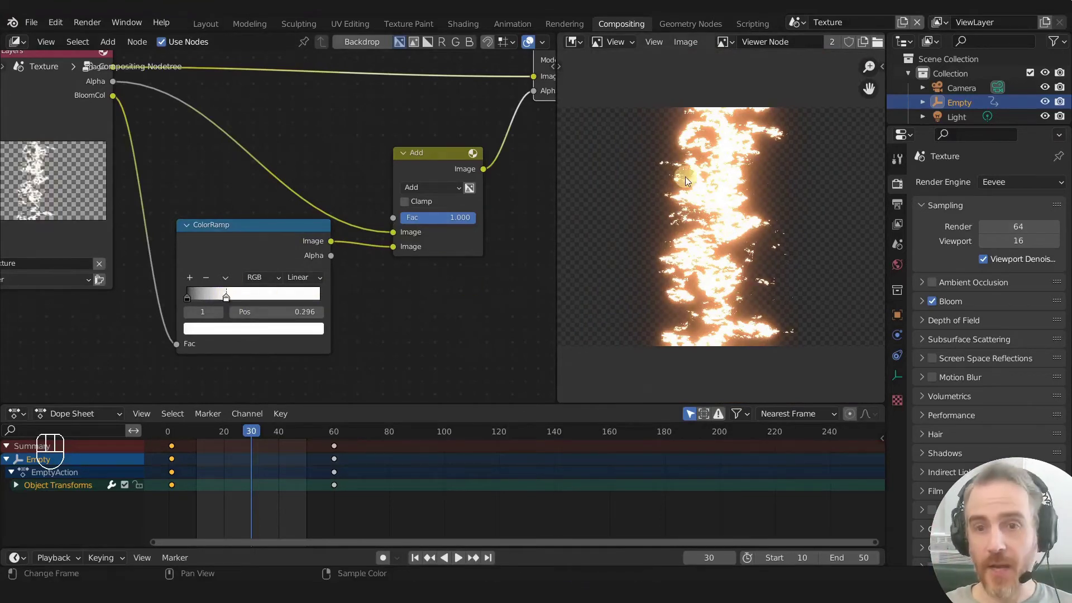
pyautogui.scroll(-4, 457, 268)
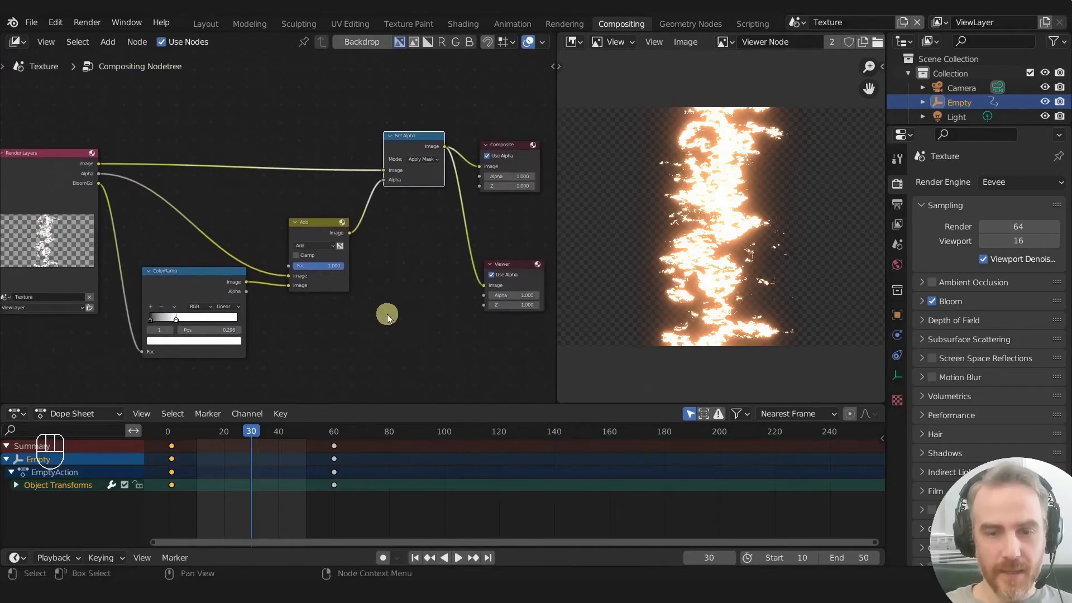
# - Save the project with Ctrl+S and show the Output Properties format and frame range settings
pyautogui.hotkey('ctrl', 's')
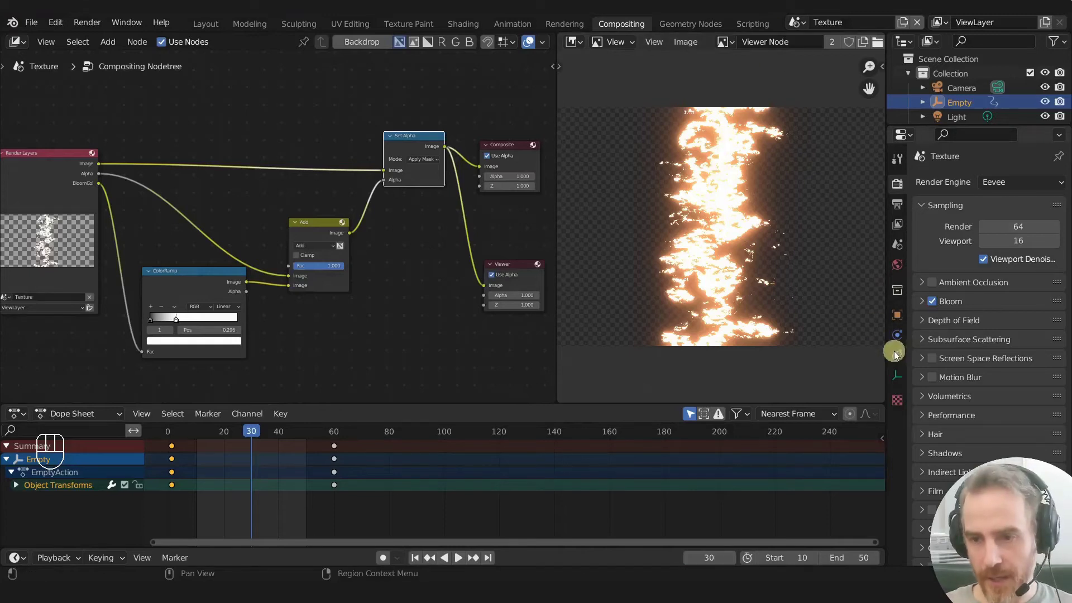
pyautogui.click(897, 204)
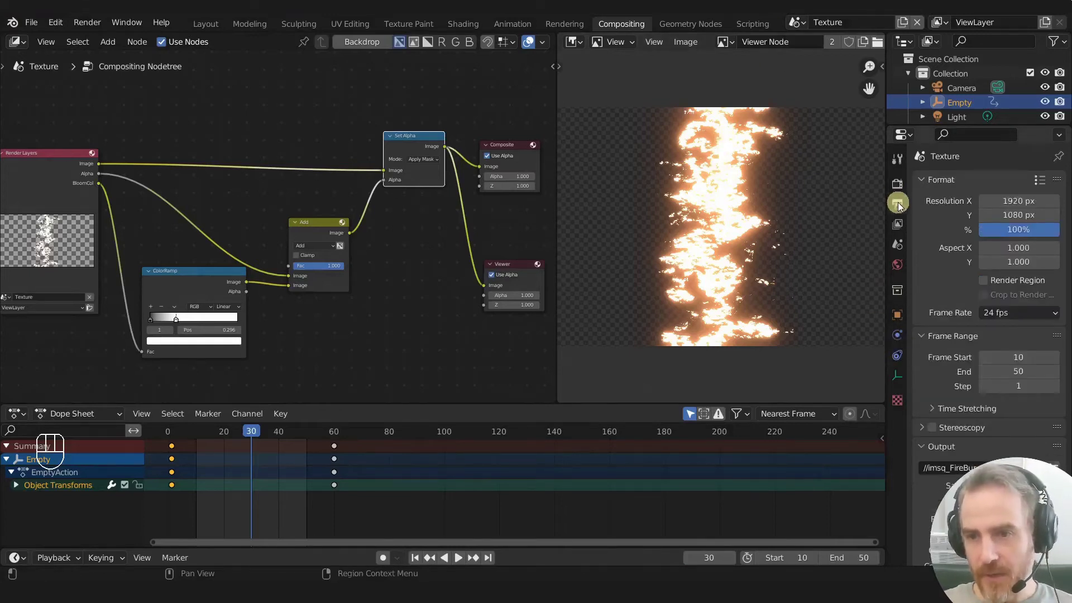
pyautogui.click(954, 216)
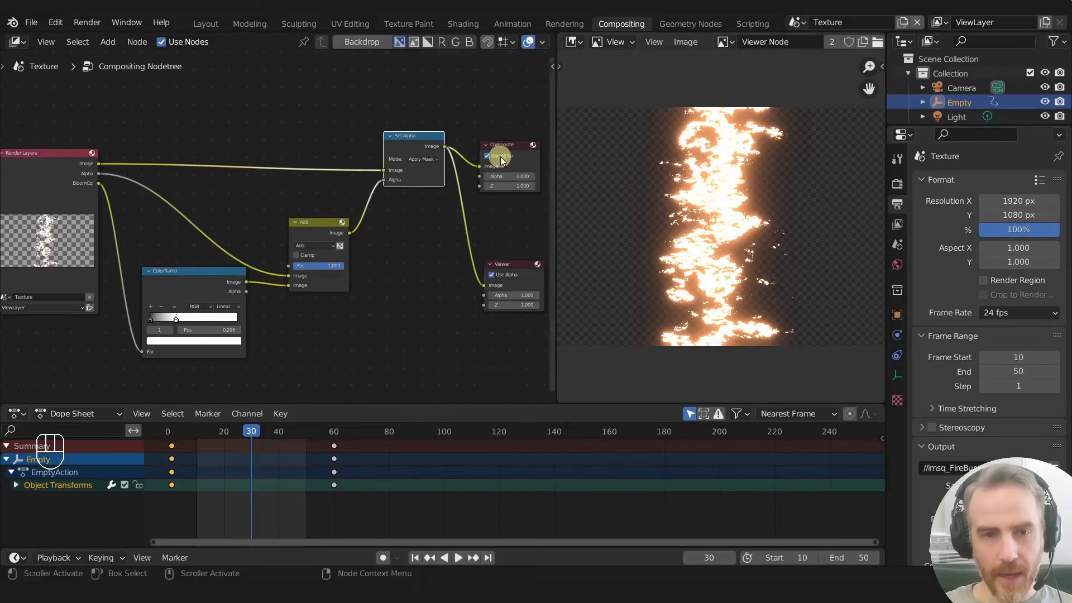
pyautogui.scroll(1, 471, 128)
pyautogui.moveTo(471, 129); pyautogui.dragTo(373, 163, button='middle')
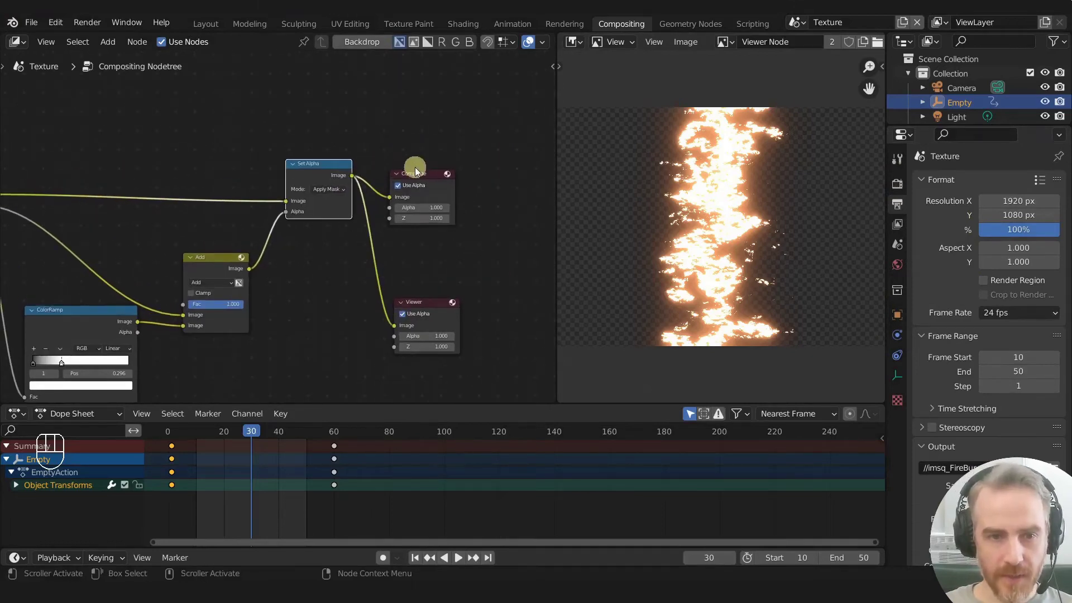
# - Preview the Render Result image in the image editor
pyautogui.moveTo(423, 175); pyautogui.dragTo(429, 181)
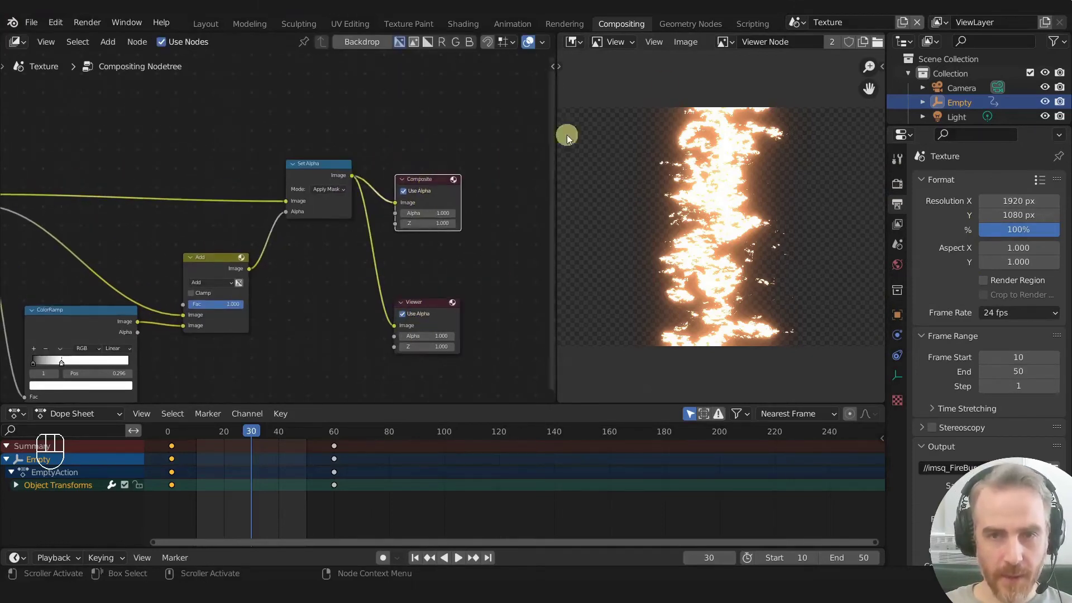
pyautogui.click(735, 45)
pyautogui.click(741, 74)
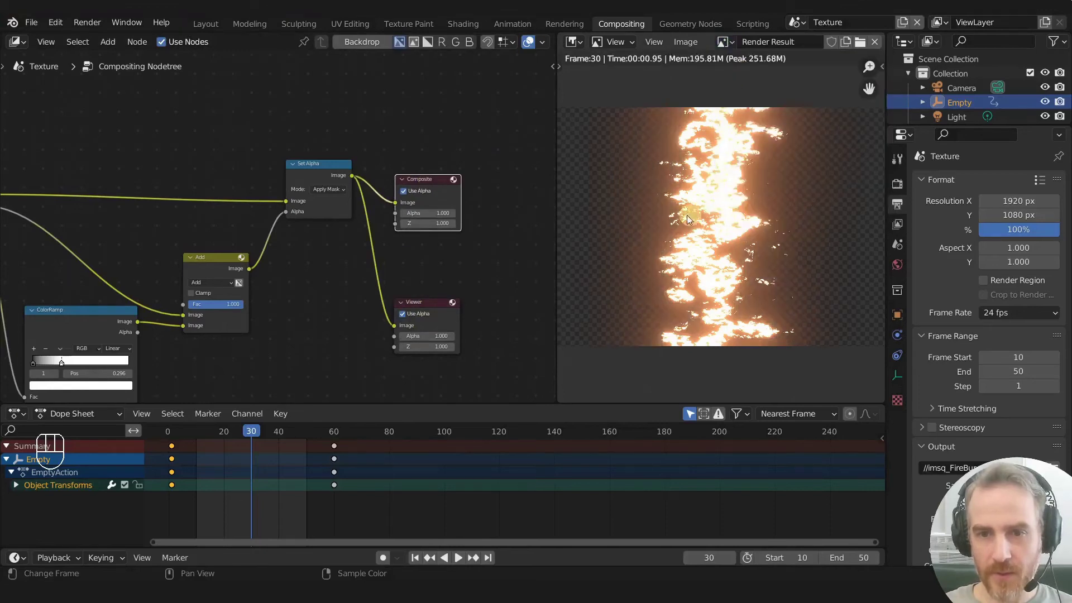
pyautogui.click(517, 167)
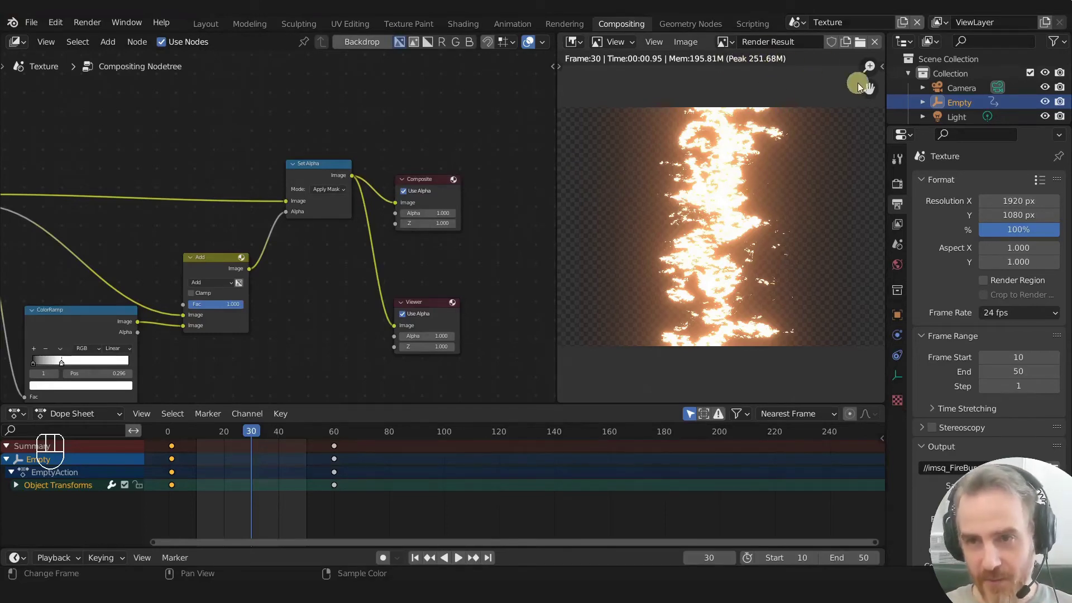
pyautogui.scroll(-10, 849, 42)
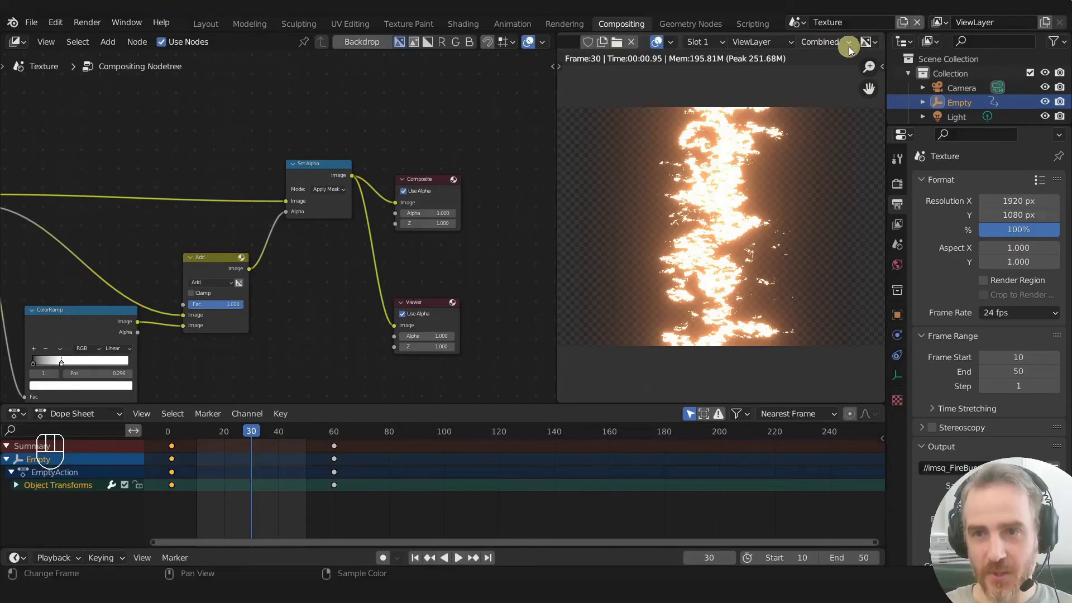
pyautogui.scroll(10, 837, 43)
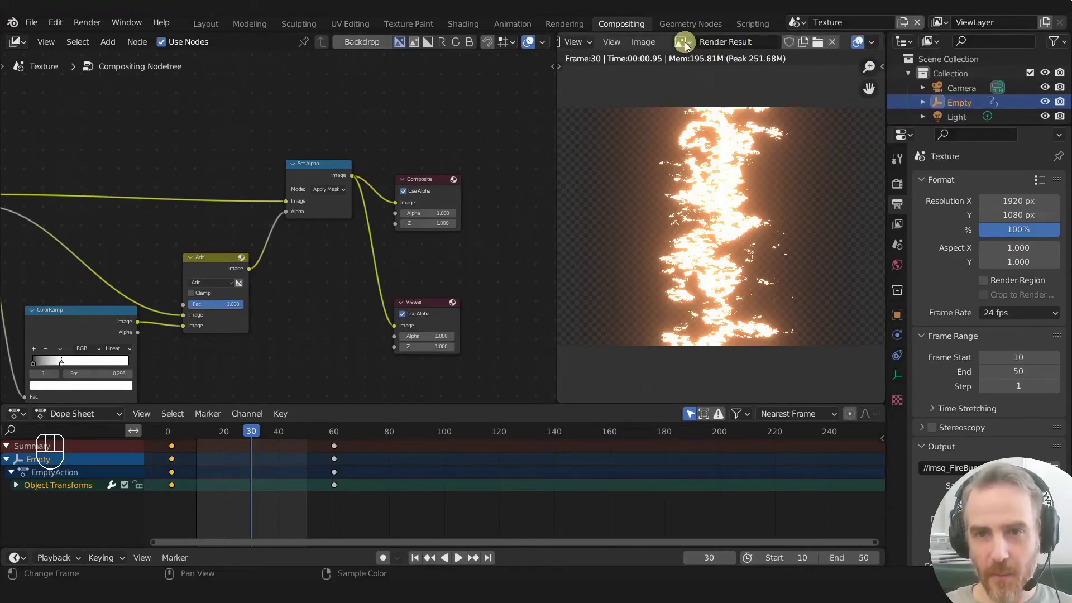
# - Switch the preview back to the Viewer Node and nudge the Composite node slightly
pyautogui.click(682, 43)
pyautogui.click(703, 91)
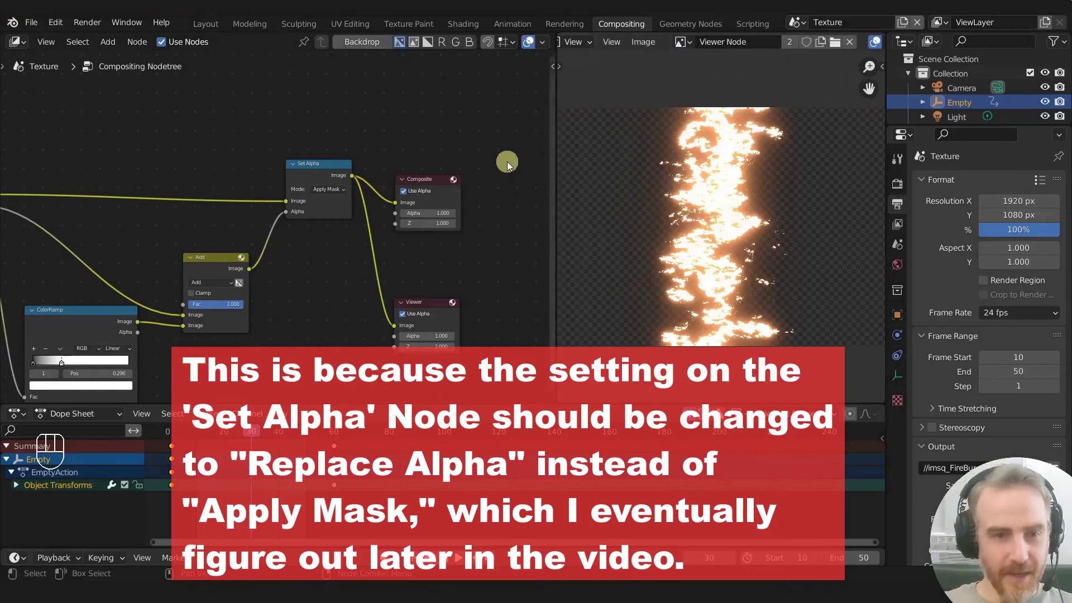
pyautogui.moveTo(322, 248); pyautogui.dragTo(368, 158, button='middle')
pyautogui.moveTo(445, 160); pyautogui.dragTo(450, 163)
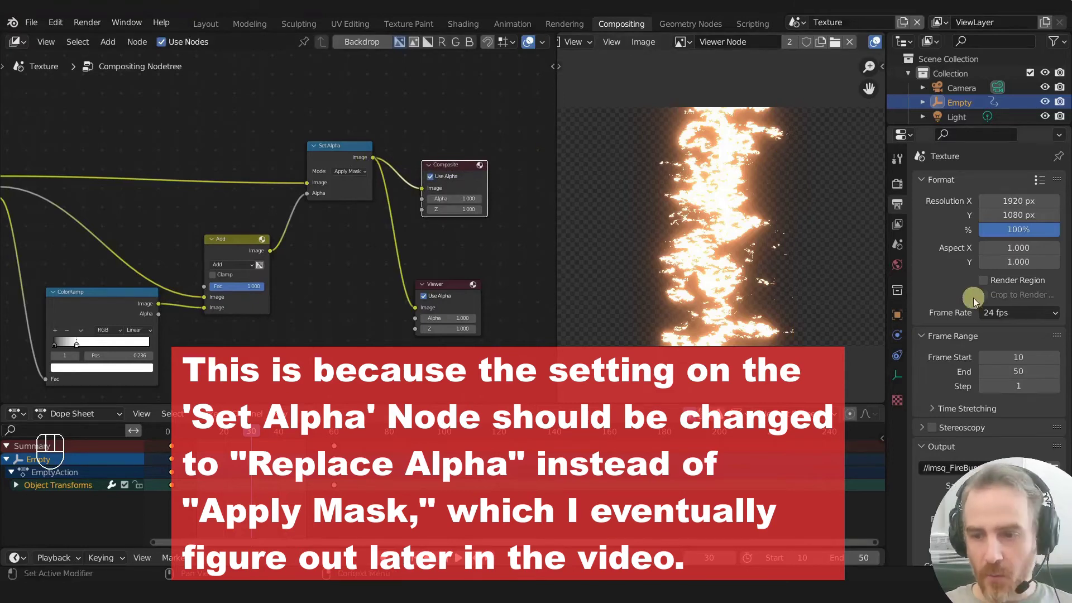
pyautogui.scroll(-3, 1027, 340)
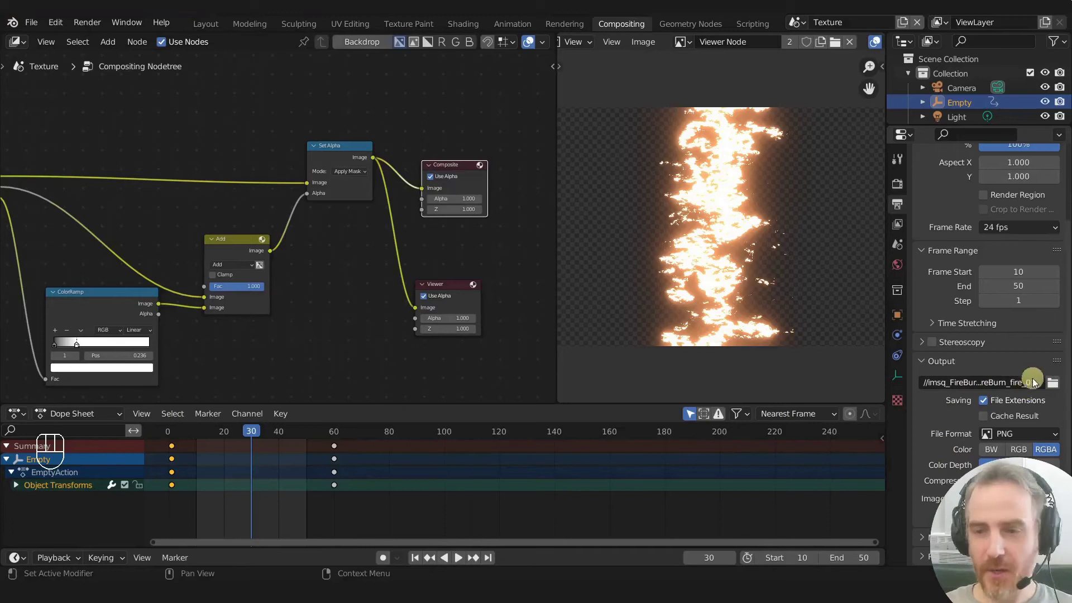
# - Create and open a new imsq_FireBurn_fire_02 folder as the render output location
pyautogui.click(1053, 385)
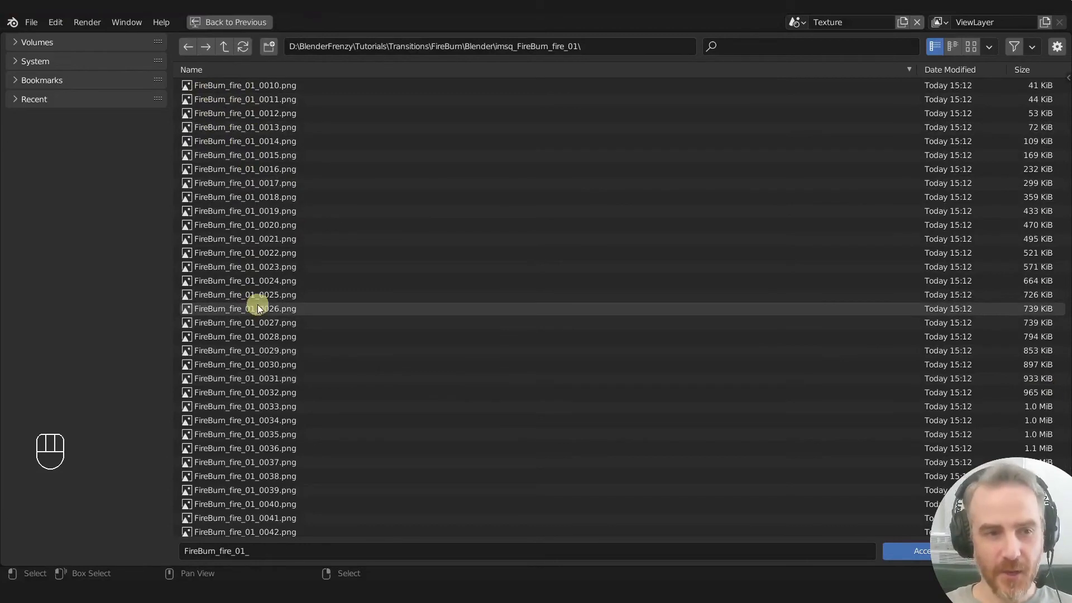
pyautogui.click(225, 49)
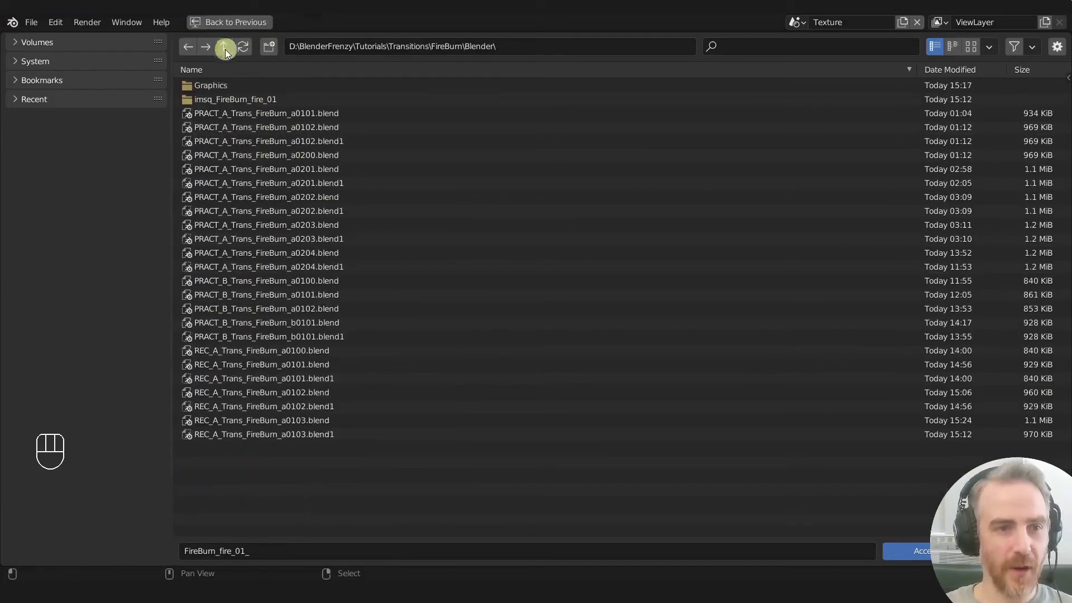
pyautogui.click(268, 50)
pyautogui.write('ims')
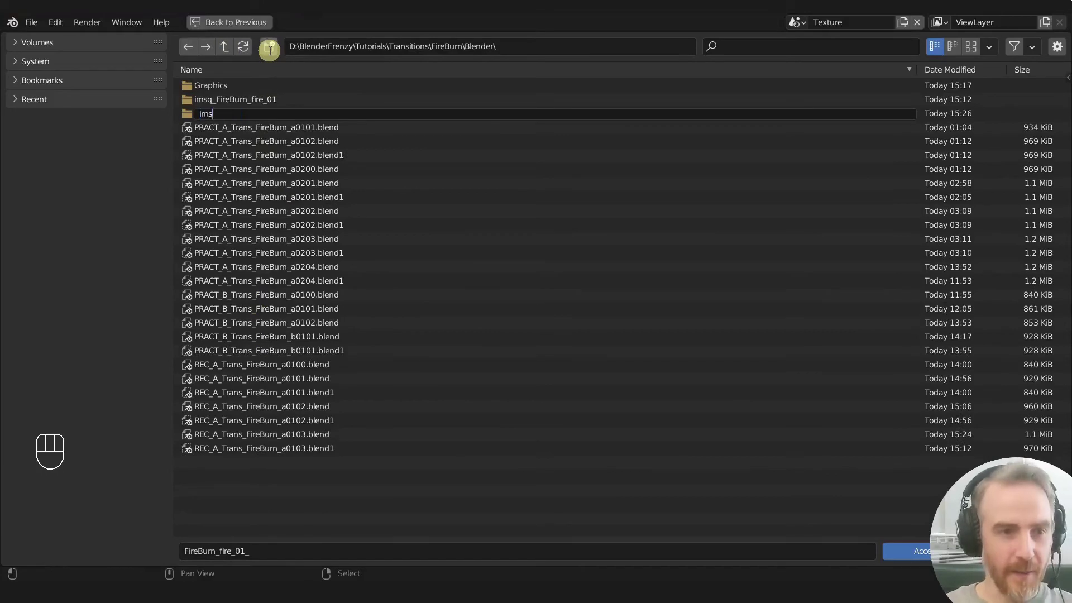
pyautogui.write('q_FireBurn_fire_02')
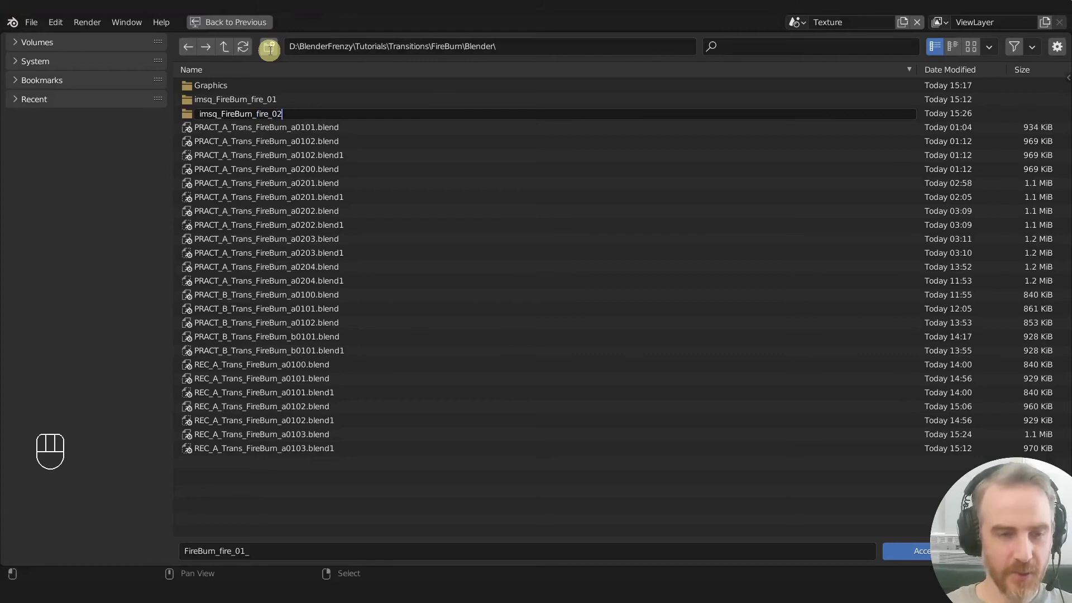
pyautogui.press('Return')
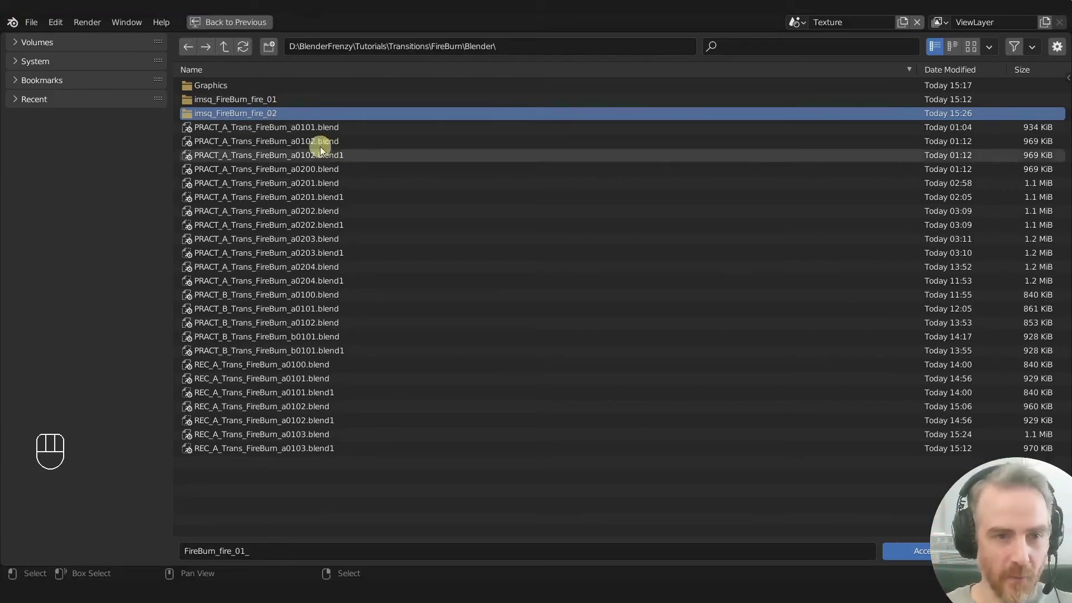
pyautogui.click(283, 113)
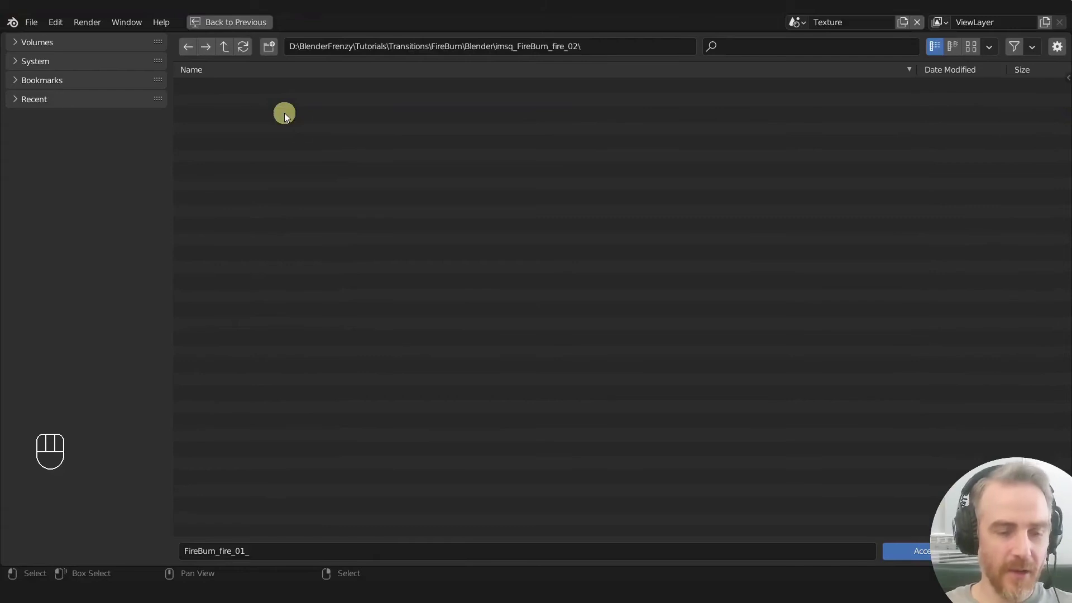
# - Change the output file prefix to FireBurn_fire_02_ and accept the path
pyautogui.click(242, 551)
pyautogui.click(247, 551)
pyautogui.press('BackSpace')
pyautogui.write('2')
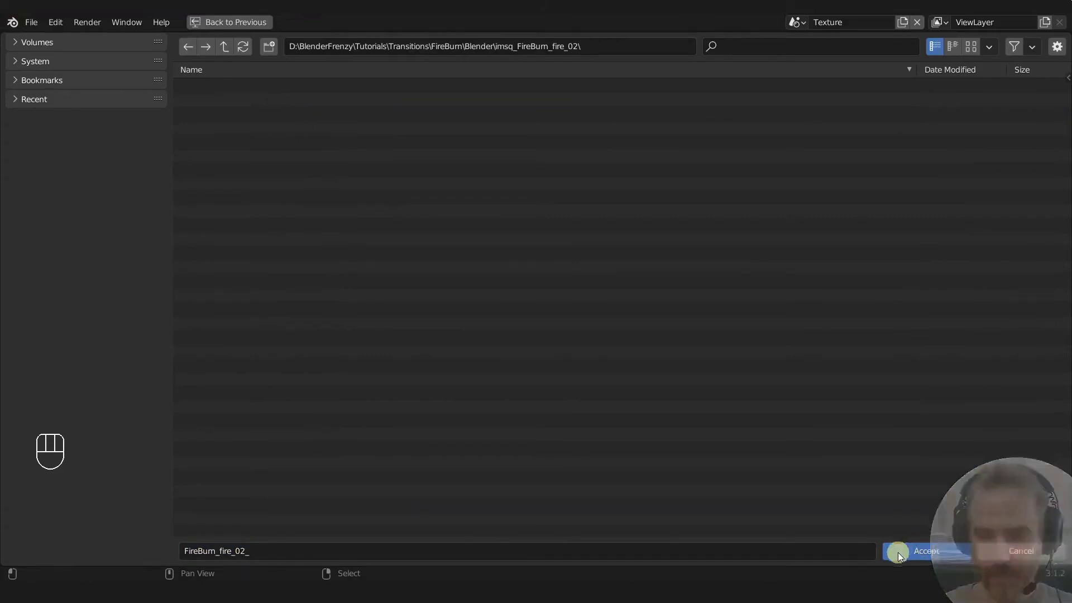
pyautogui.click(898, 551)
# - Save the project and render the full fire animation as a PNG sequence
pyautogui.hotkey('ctrl', 's')
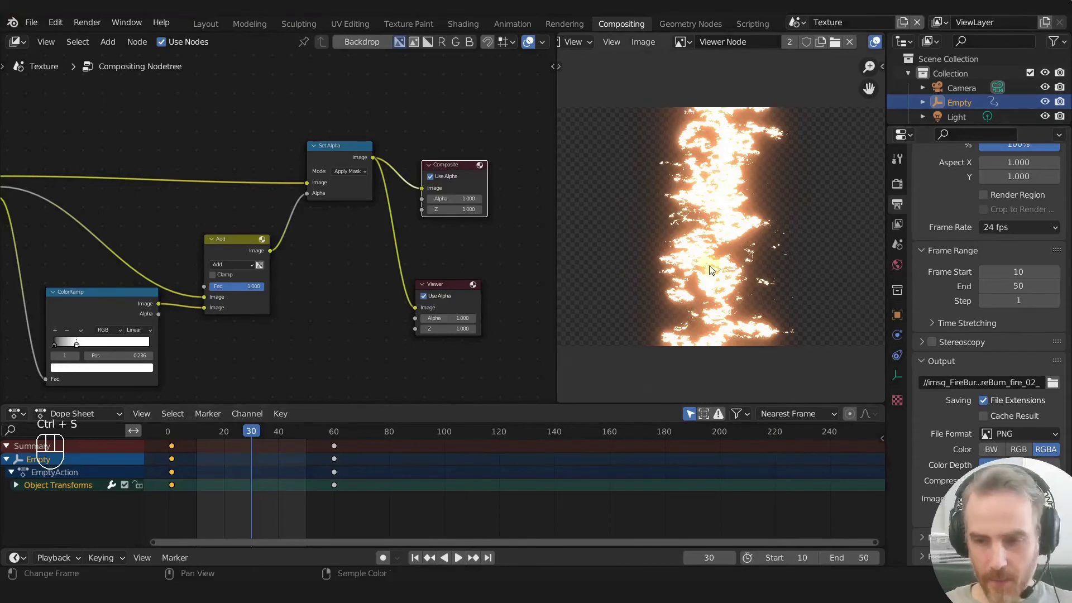
pyautogui.click(984, 499)
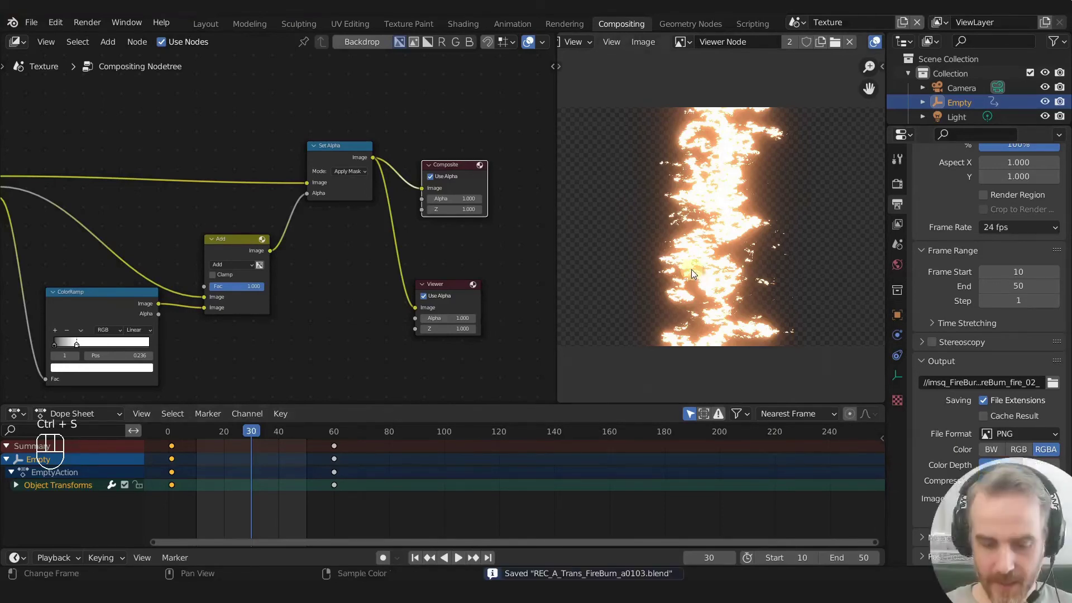
pyautogui.hotkey('ctrl', 'F12')
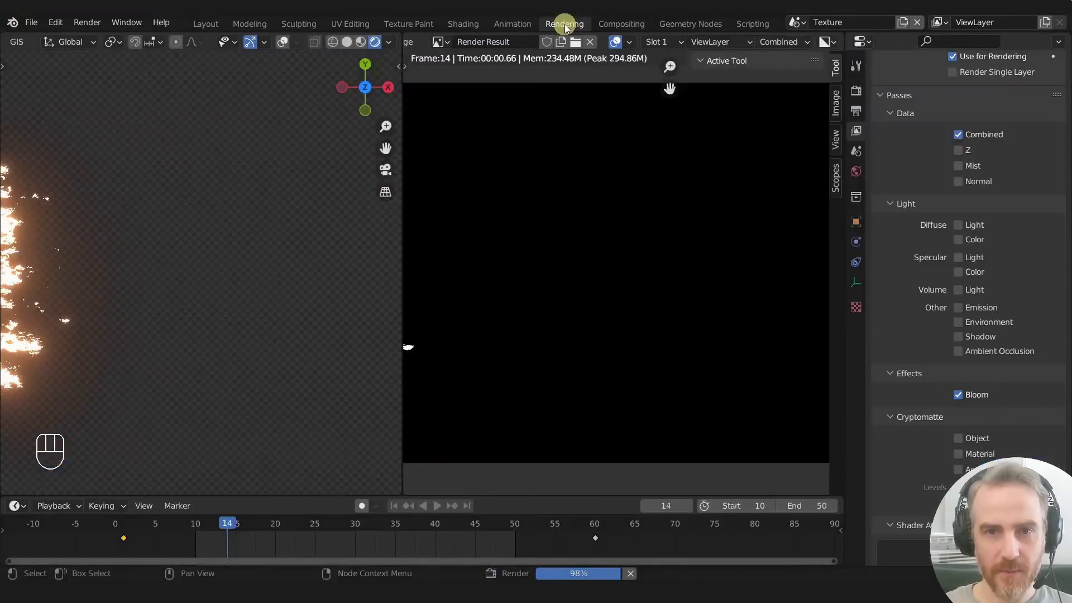
# - Review the rendered frames in the Rendering workspace with Color and Alpha display
pyautogui.click(565, 23)
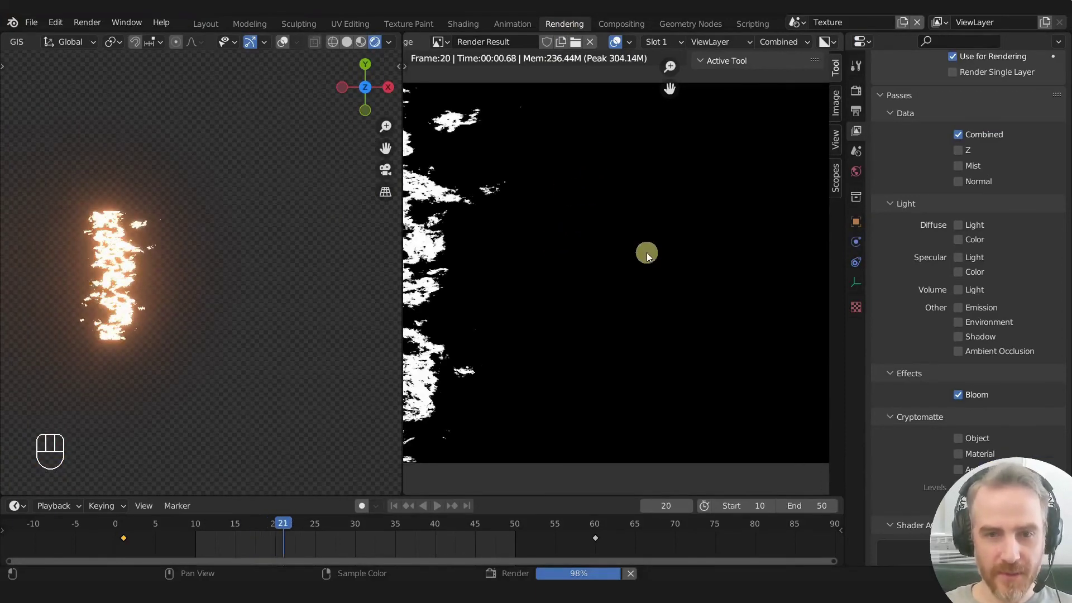
pyautogui.click(833, 42)
pyautogui.click(842, 59)
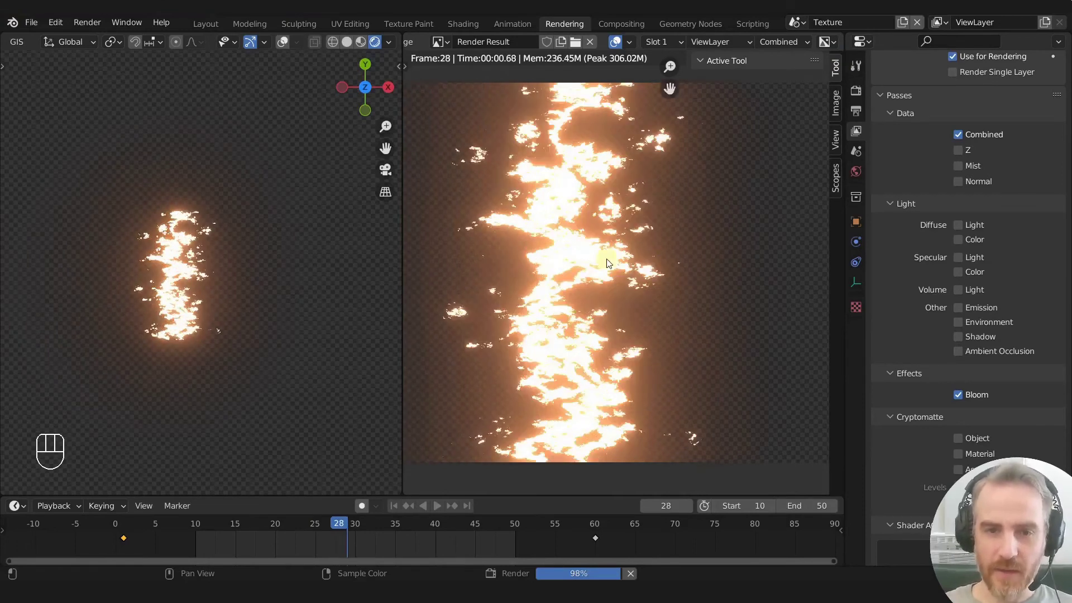
pyautogui.scroll(-4, 608, 263)
pyautogui.scroll(1, 608, 262)
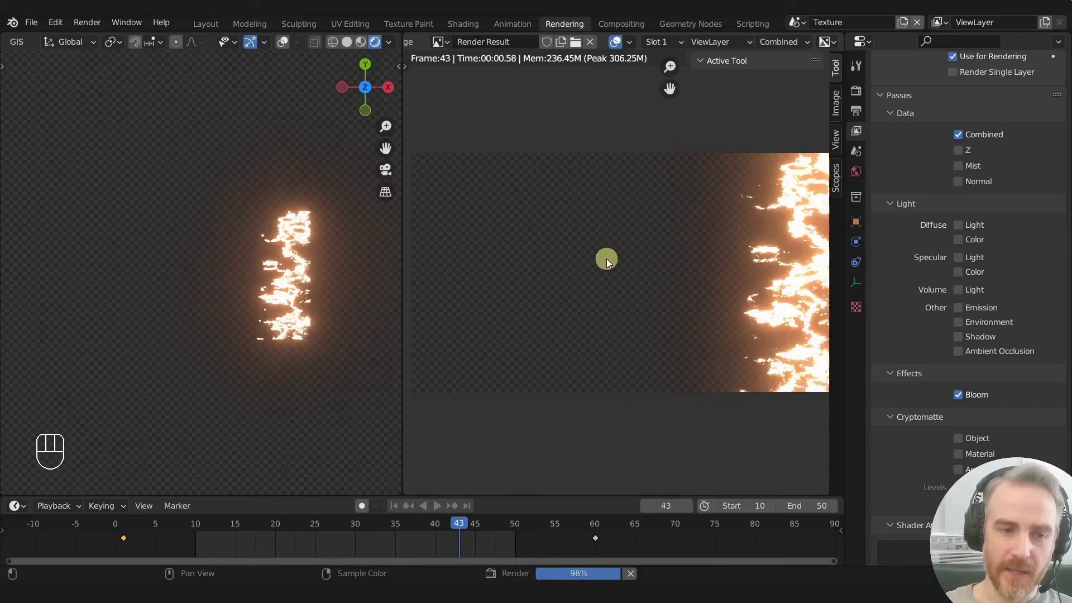
pyautogui.click(802, 21)
# - In the VSE scene, delete the fire_test.png strip and select the FireBurn_fire_01 strip at frame 10
pyautogui.click(802, 57)
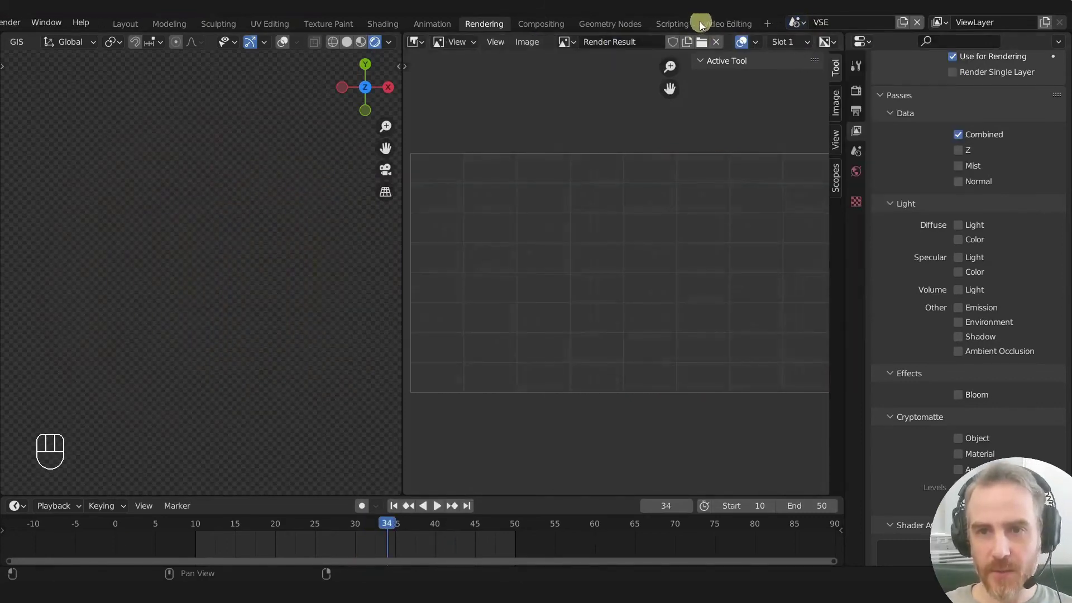
pyautogui.click(728, 23)
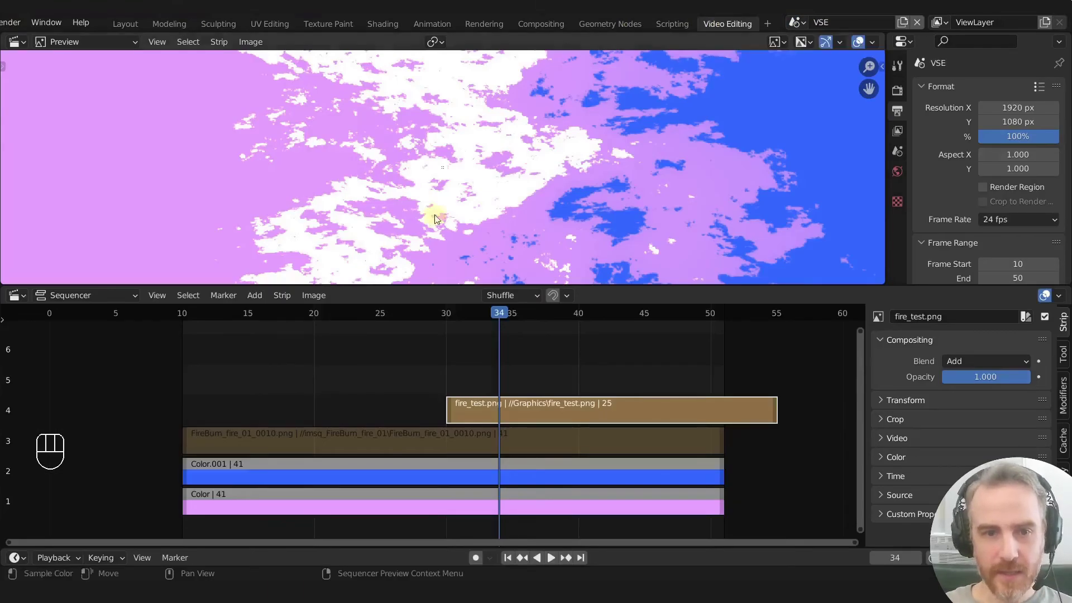
pyautogui.press('Home')
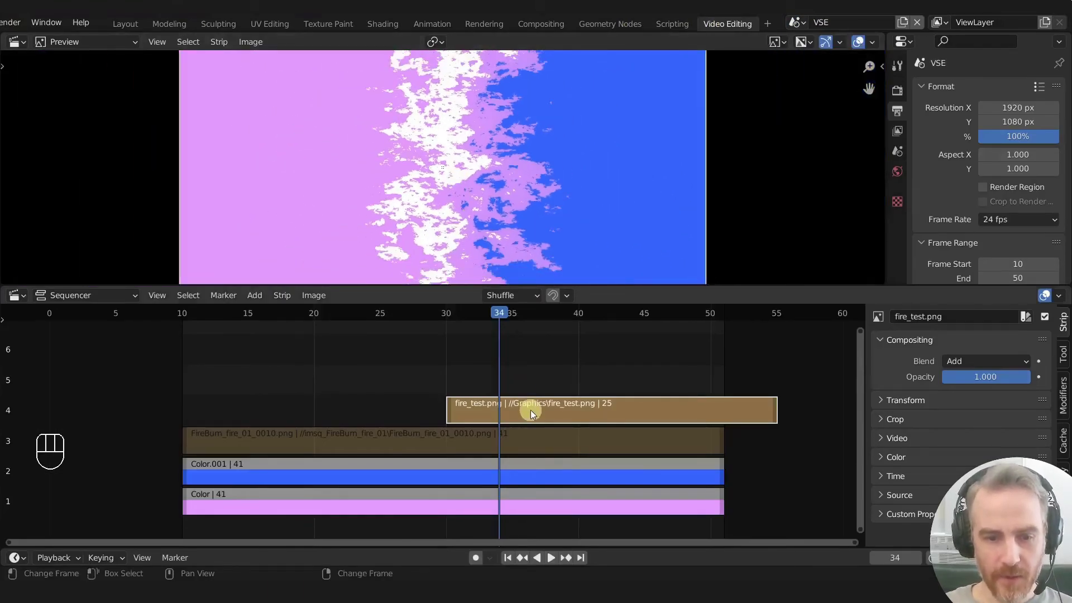
pyautogui.press('x')
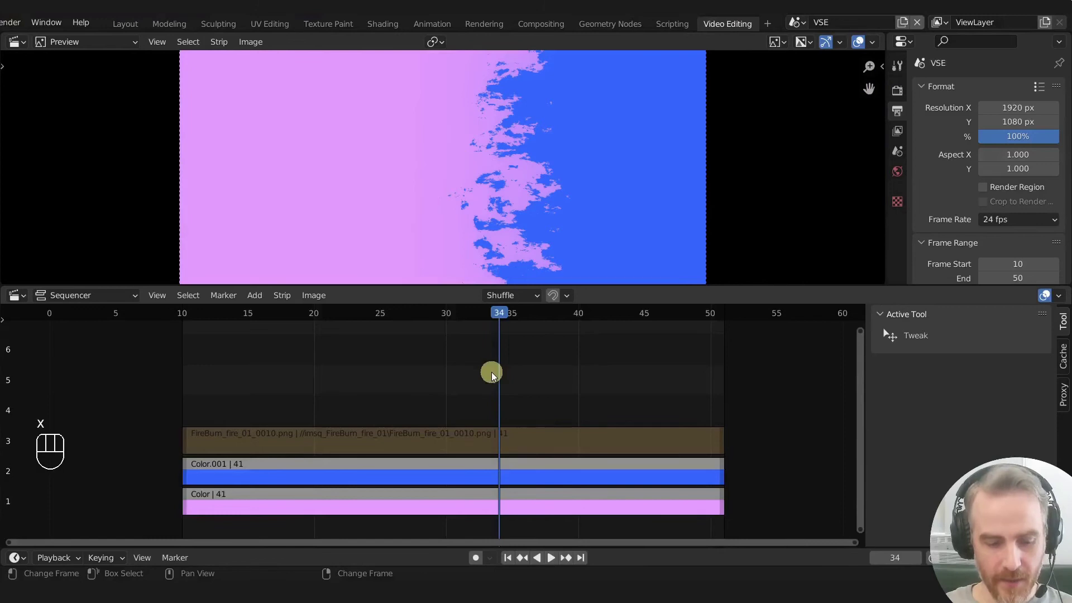
pyautogui.hotkey('ctrl', 'r')
pyautogui.press('r')
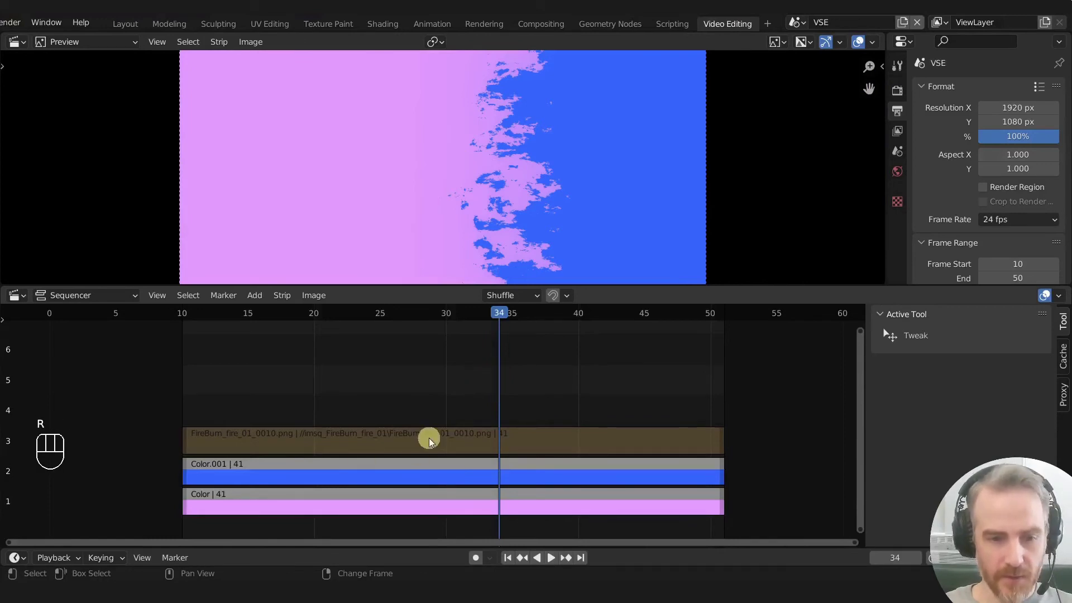
pyautogui.click(429, 438)
pyautogui.click(508, 557)
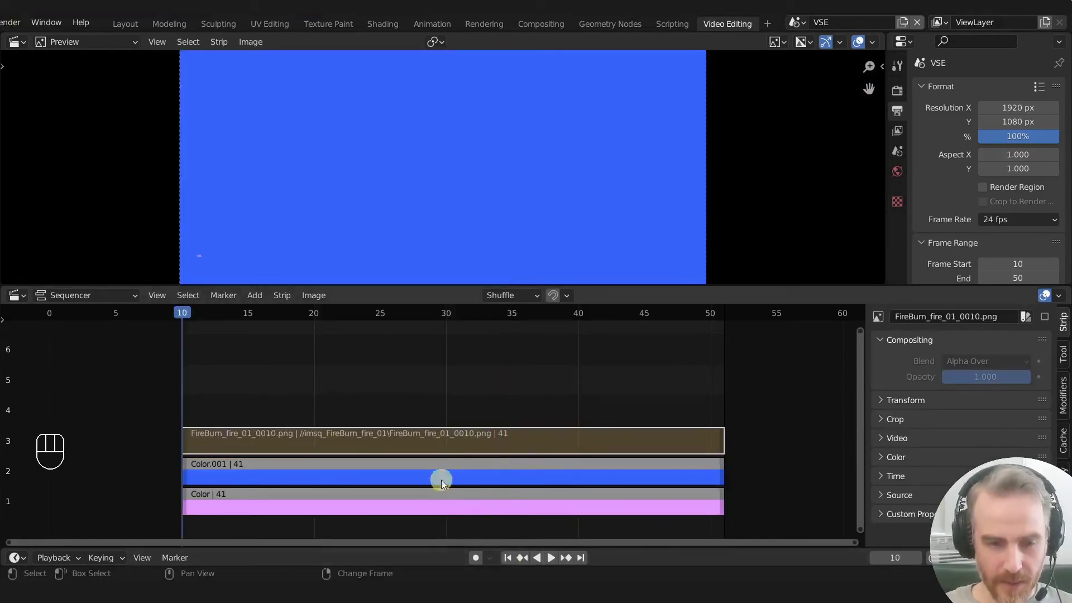
# - Add all imsq_FireBurn_fire_02 PNG frames as a new image strip on channel 4
pyautogui.hotkey('shift', 'a')
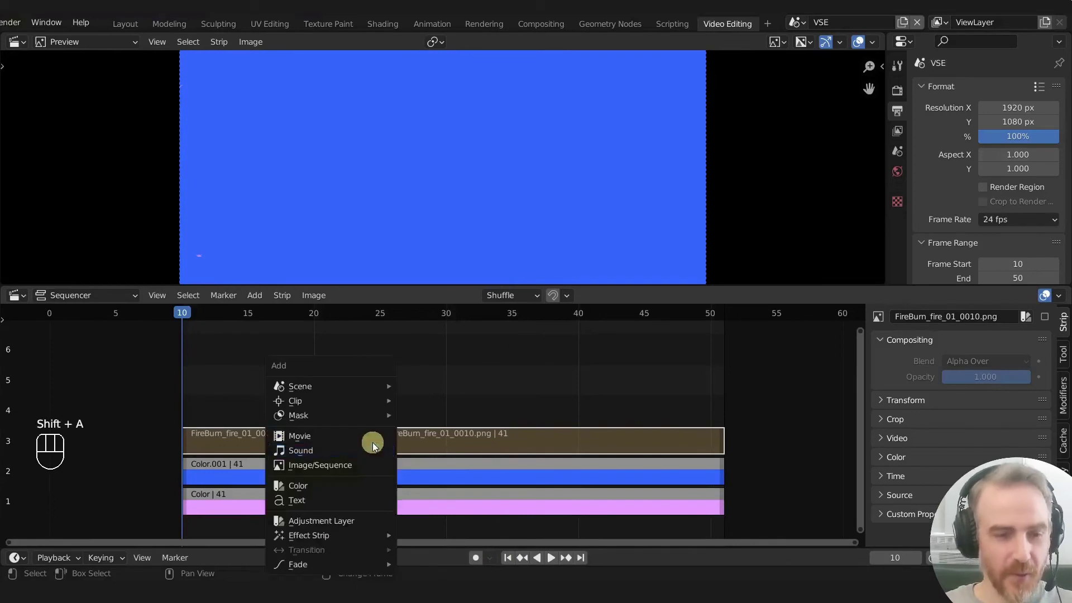
pyautogui.click(343, 464)
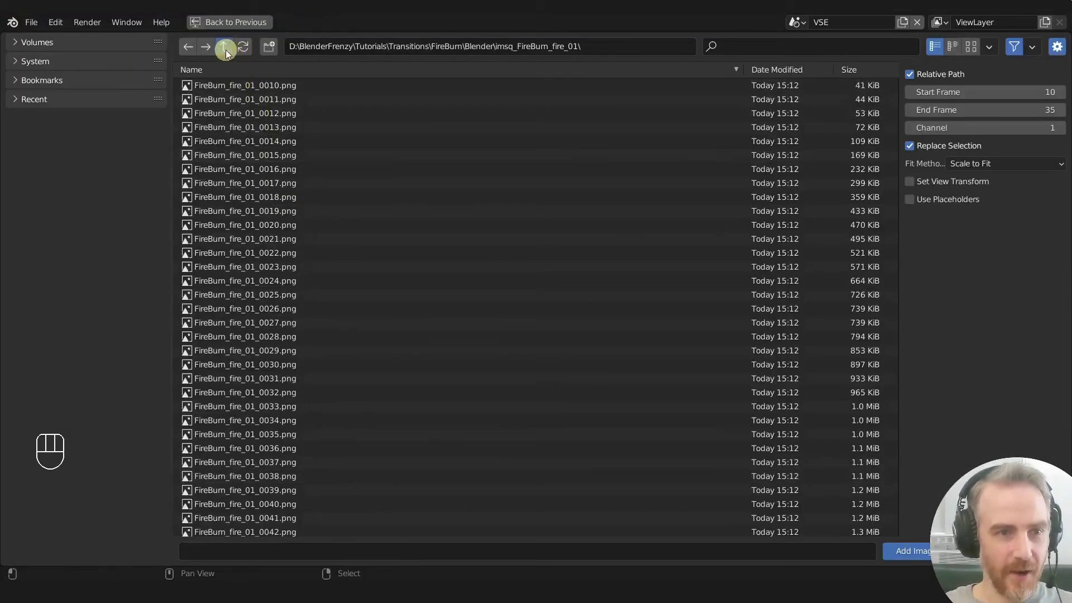
pyautogui.click(224, 47)
pyautogui.click(235, 108)
pyautogui.press('a')
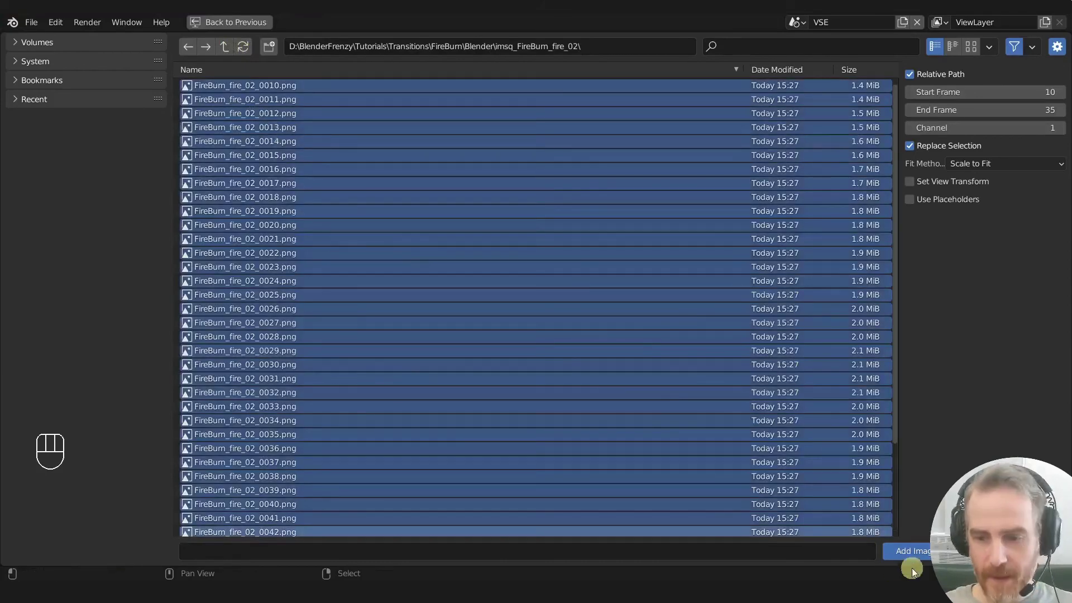
pyautogui.click(914, 551)
# - Scrub the new fire burn-in from frame 10 back to 29, then switch to the Texture scene
pyautogui.click(187, 314)
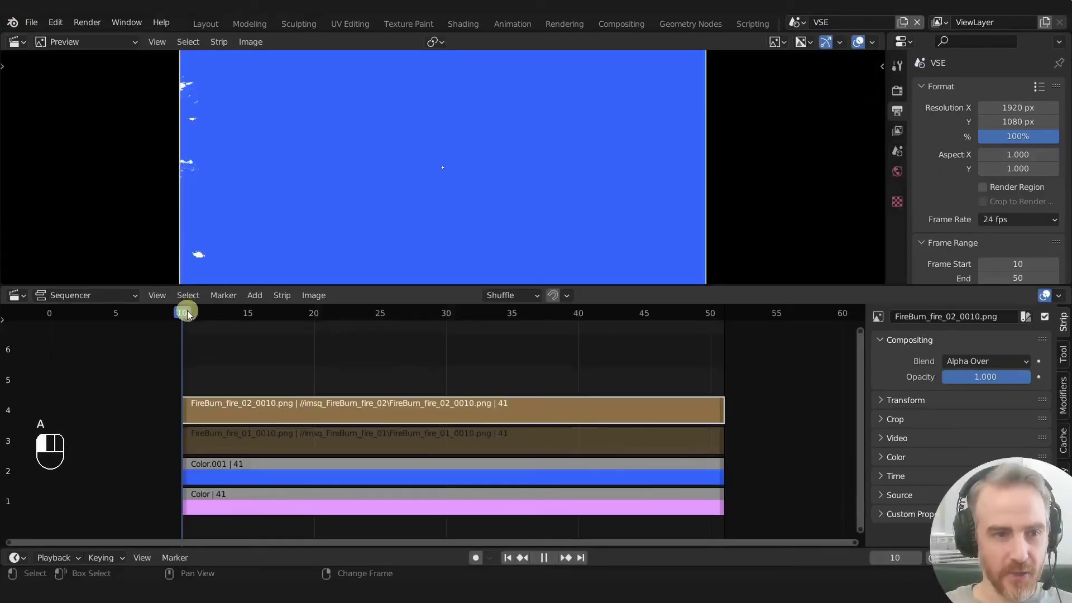
pyautogui.moveTo(187, 314); pyautogui.dragTo(447, 318)
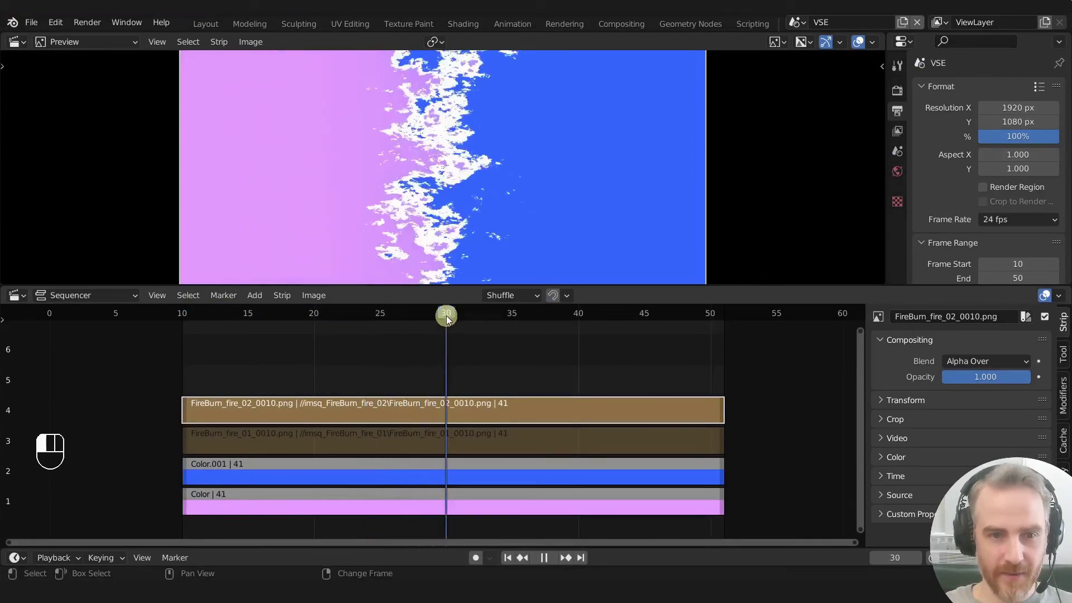
pyautogui.scroll(2, 528, 359)
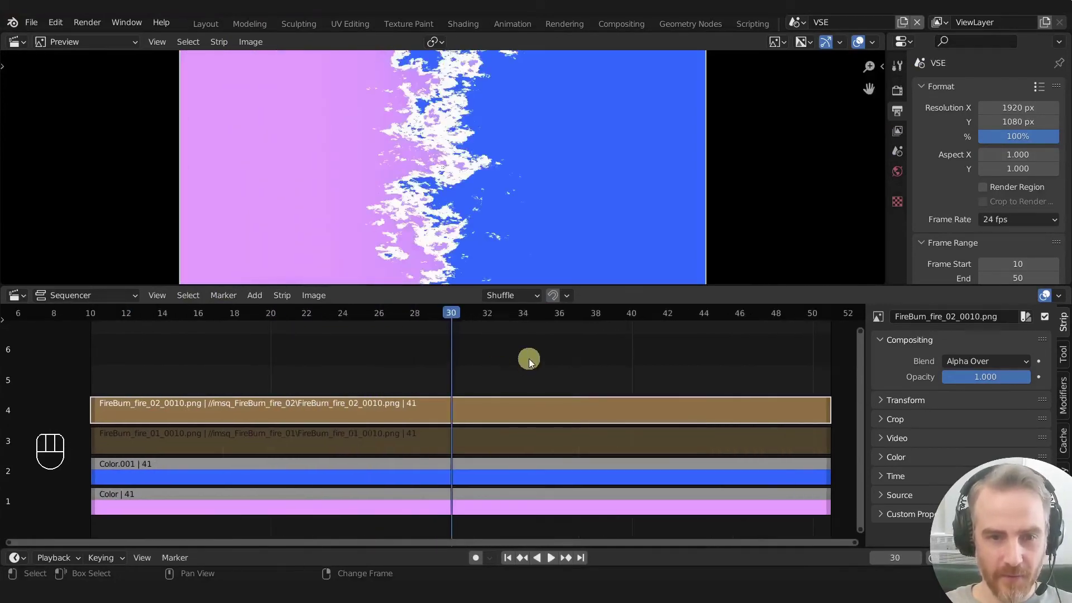
pyautogui.moveTo(393, 415); pyautogui.dragTo(457, 411, button='right')
pyautogui.scroll(3, 439, 223)
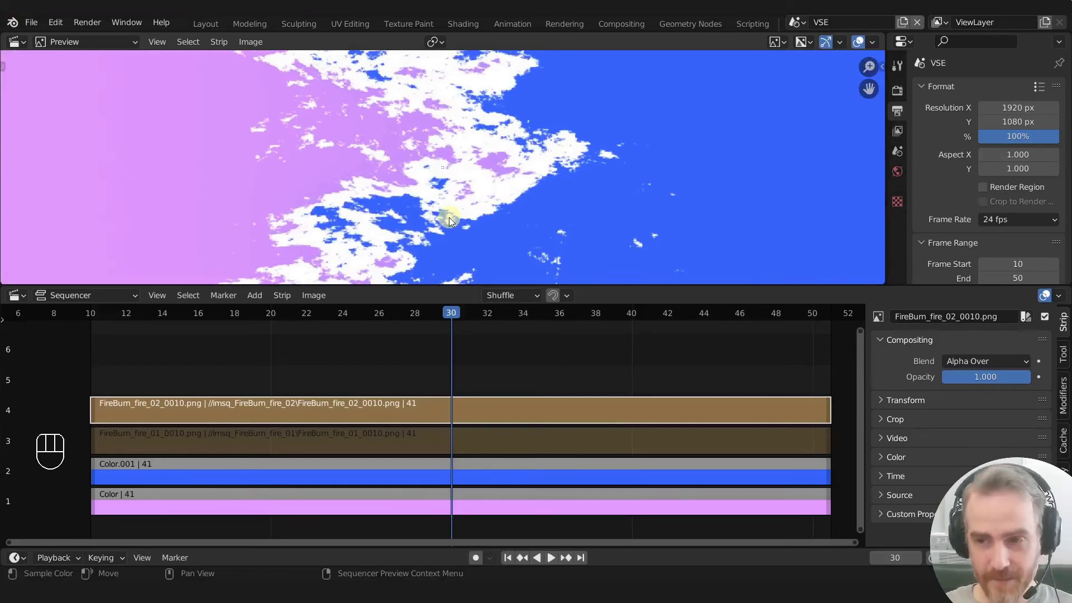
pyautogui.click(796, 23)
pyautogui.click(797, 44)
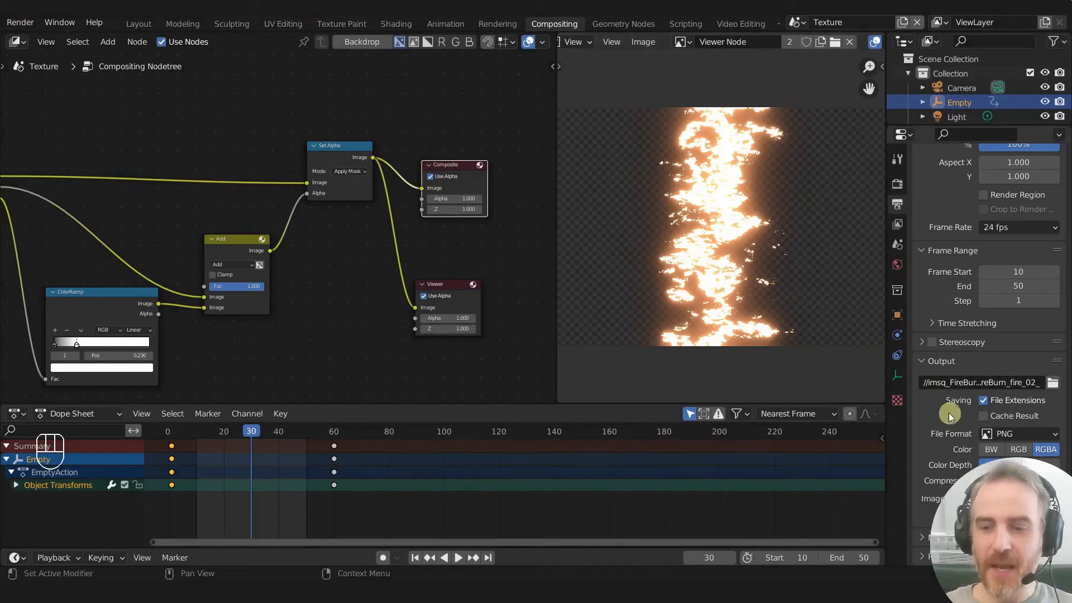
# - Check that Output Properties > Post Processing has Compositing enabled rather than Sequencer
pyautogui.click(951, 556)
pyautogui.scroll(-2, 950, 547)
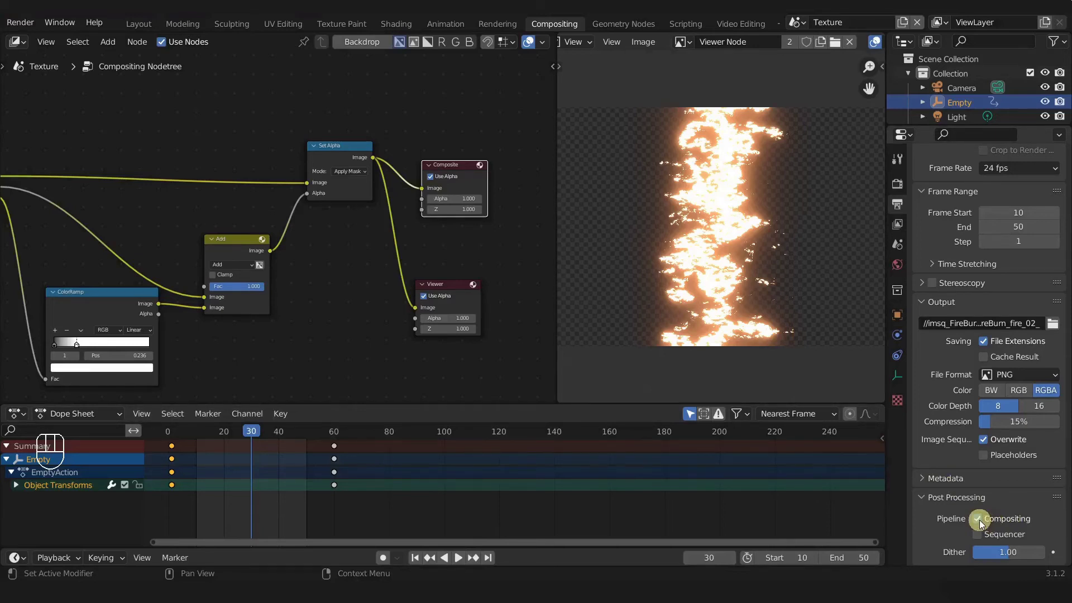
pyautogui.scroll(-2, 302, 238)
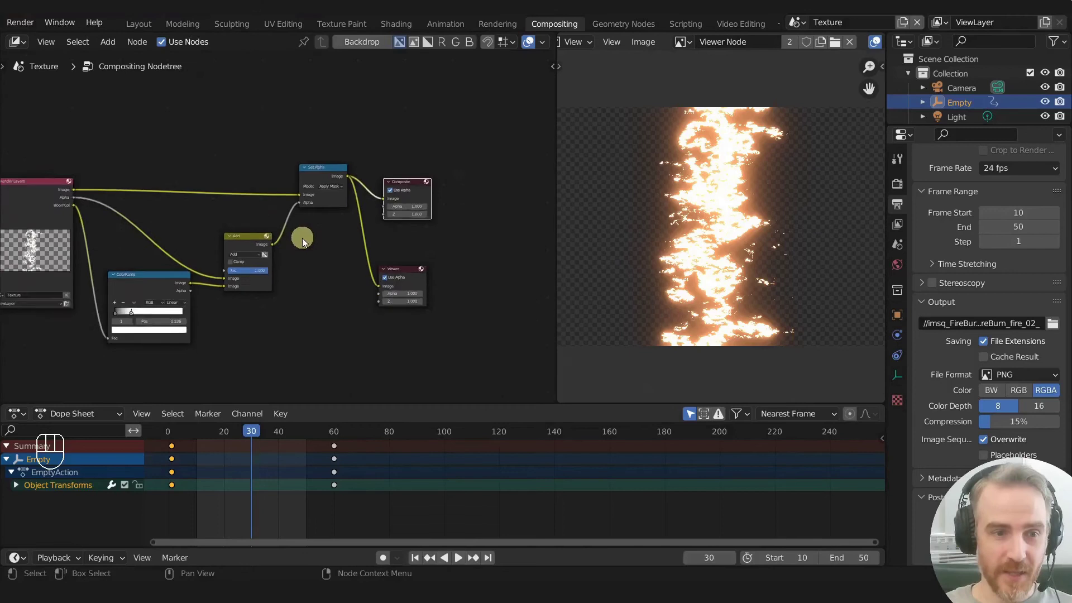
pyautogui.scroll(-1, 303, 238)
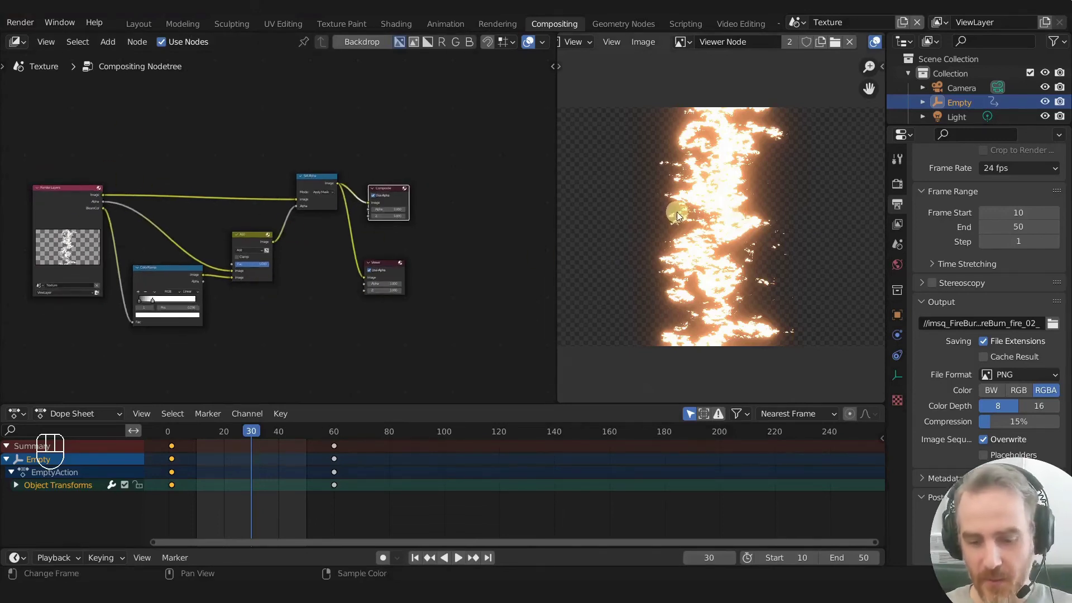
# - Render the current frame and save the project as REC_A_Trans_FireBurn_a0103.blend
pyautogui.press('F12')
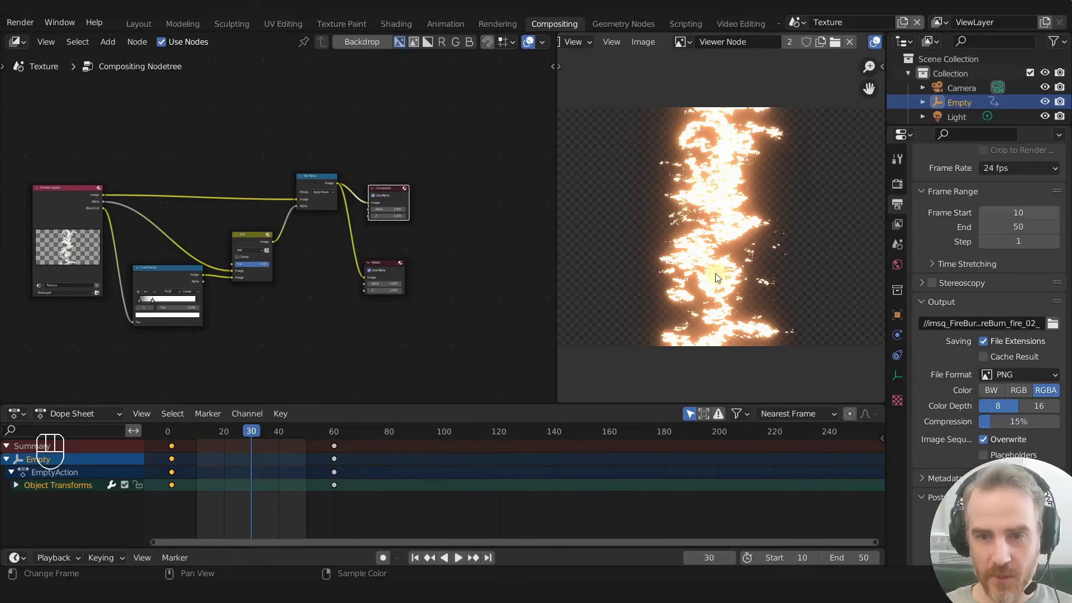
pyautogui.hotkey('ctrl', 's')
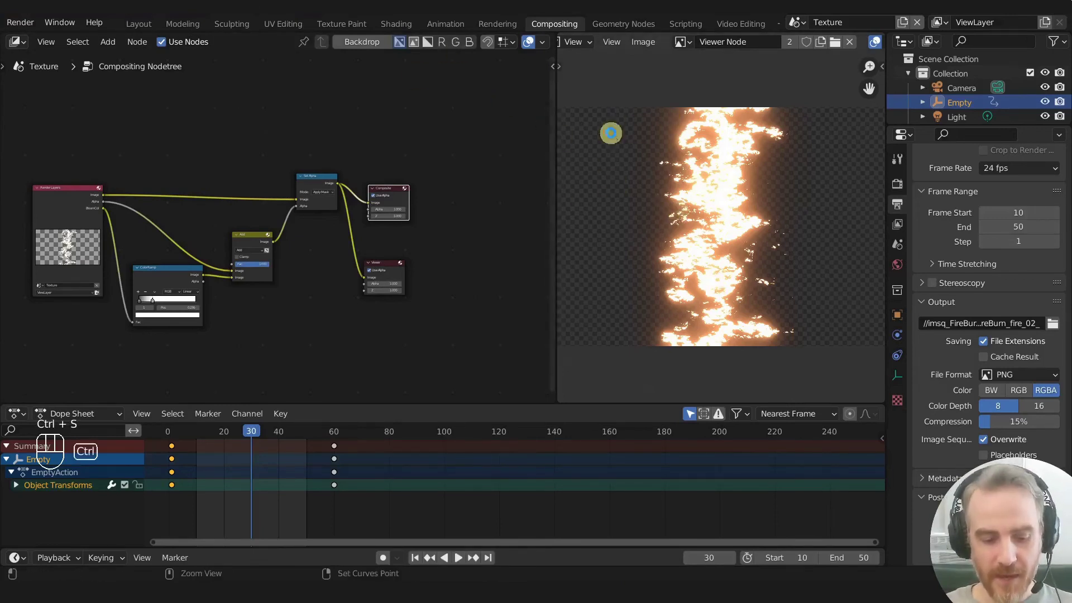
pyautogui.press('ctrl')
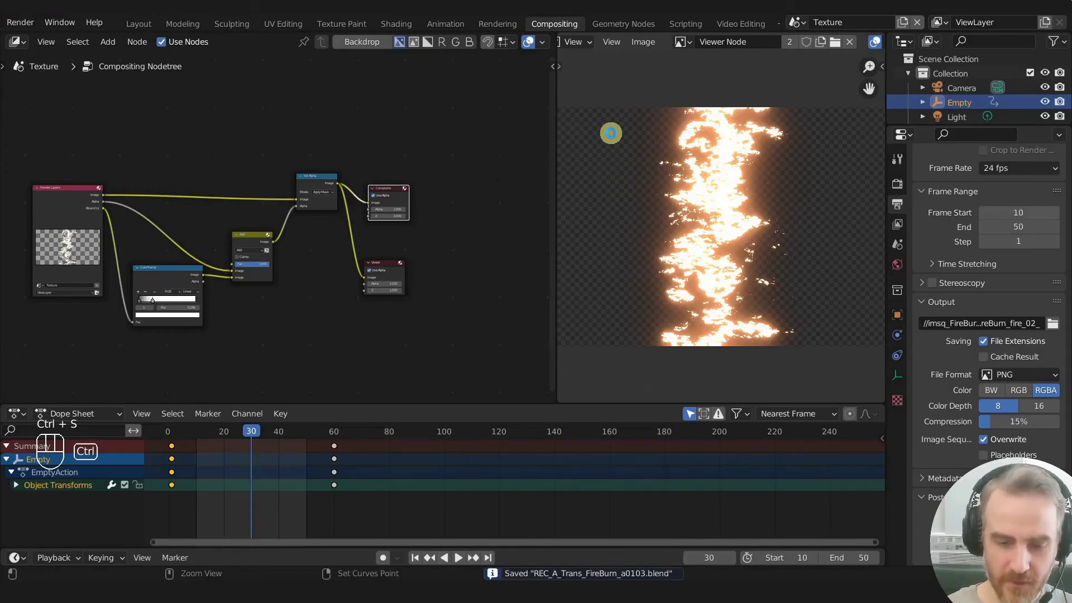
# - Render the whole fire animation with Ctrl+F12, then switch back to the VSE scene
pyautogui.hotkey('ctrl', 'F12')
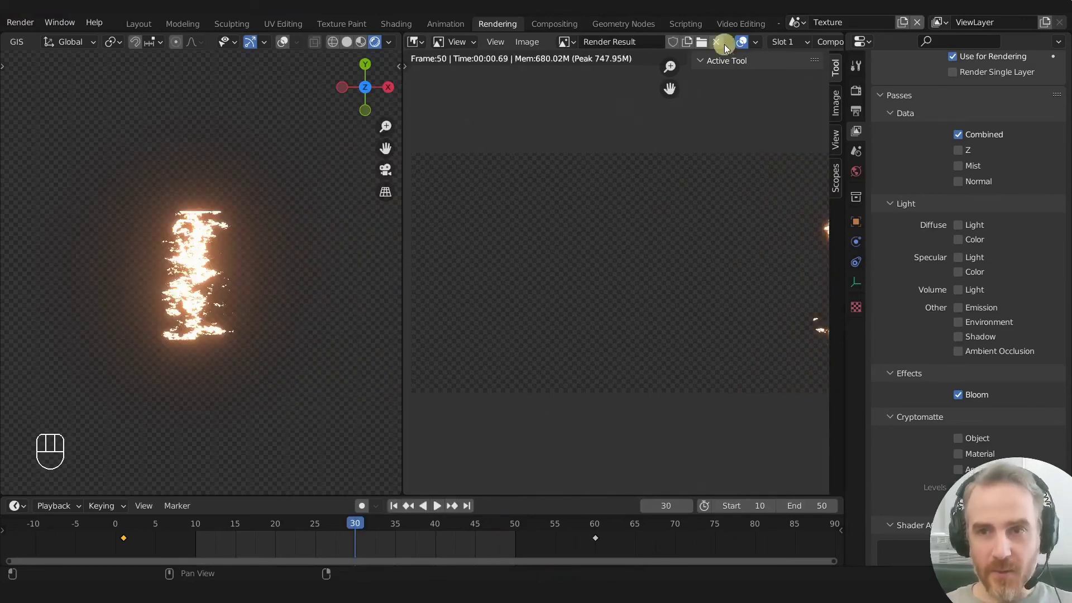
pyautogui.click(795, 23)
pyautogui.click(800, 57)
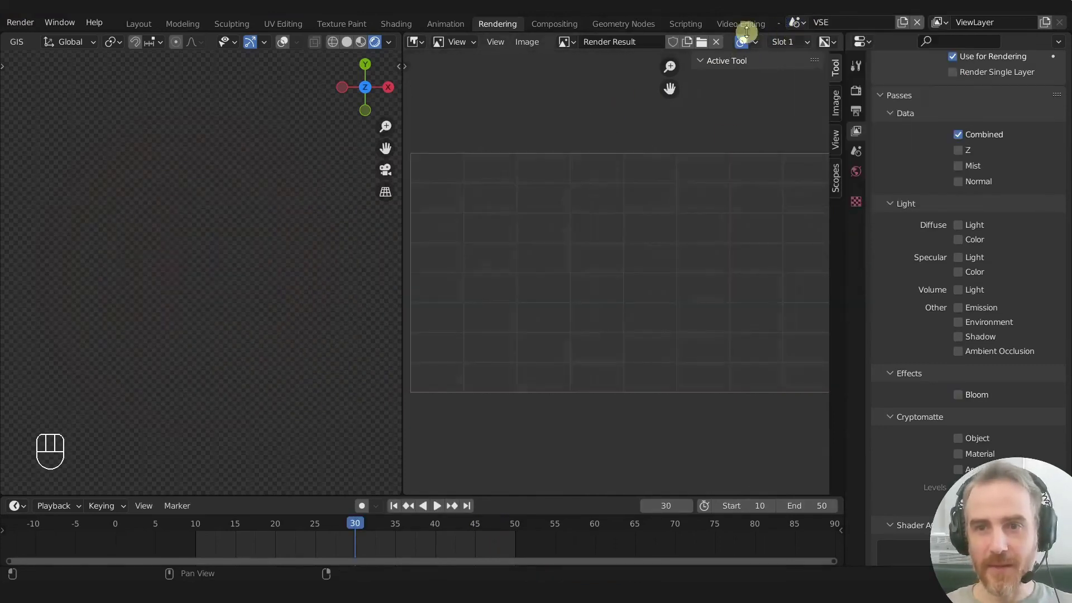
# - In Video Editing, select the FireBurn_fire_02 strip and play it back, stopping at frame 30
pyautogui.click(733, 22)
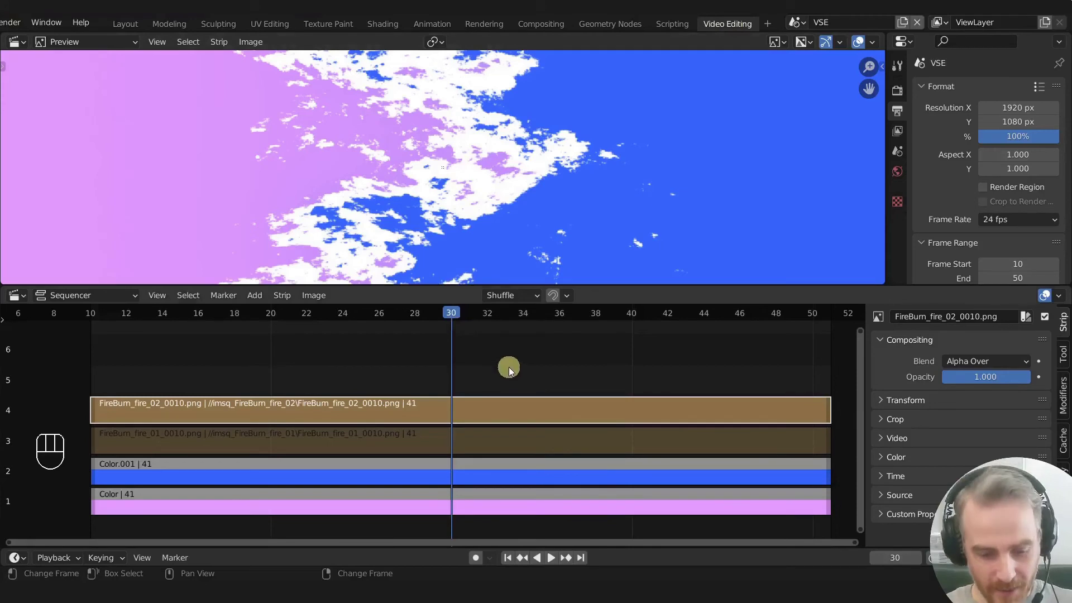
pyautogui.click(431, 400)
pyautogui.hotkey('shift', 'ctrl', 'space')
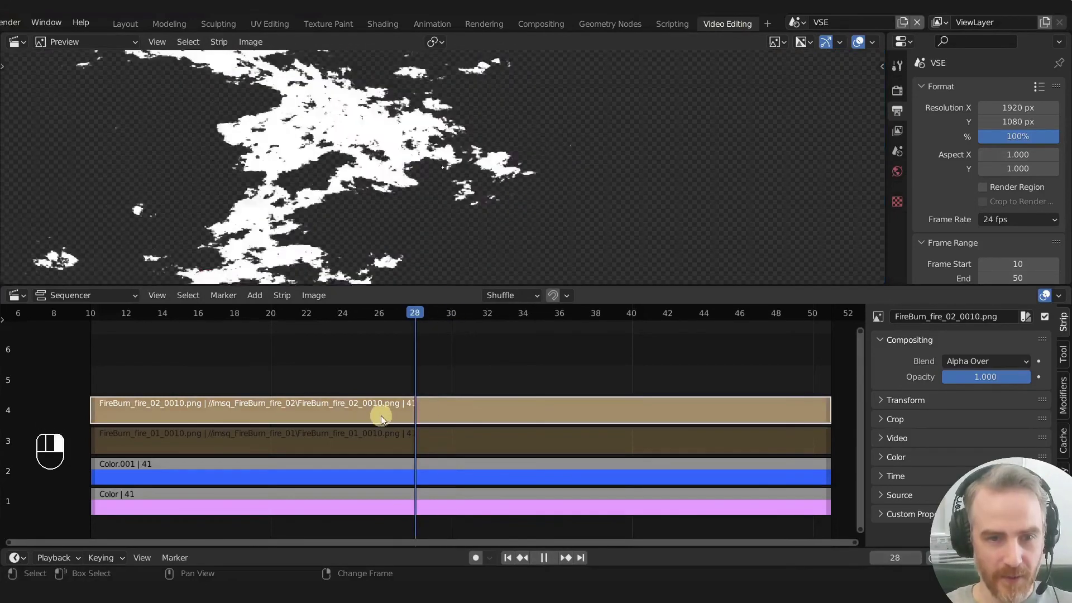
pyautogui.press('Escape')
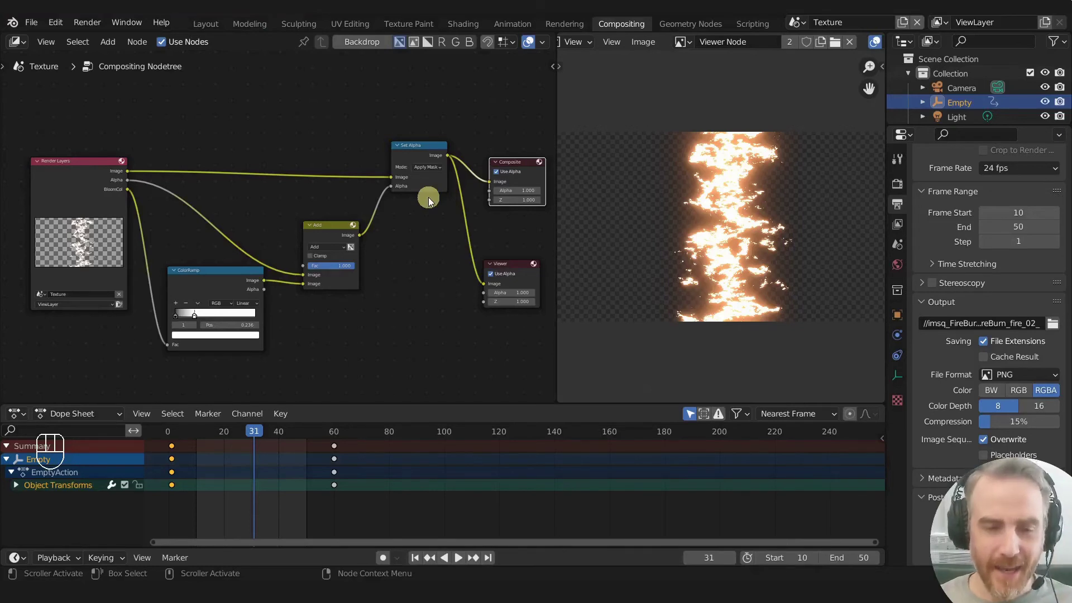
# - Set the Set Alpha node's mode to Replace Alpha
pyautogui.scroll(1, 428, 204)
pyautogui.moveTo(427, 210); pyautogui.dragTo(383, 220, button='middle')
pyautogui.scroll(1, 385, 223)
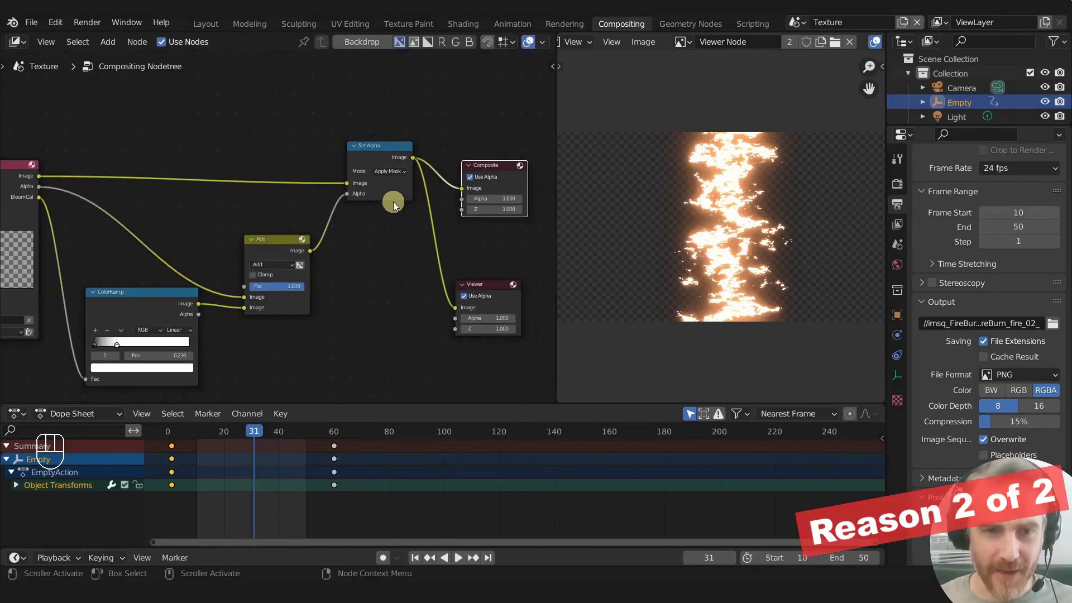
pyautogui.scroll(-1, 394, 202)
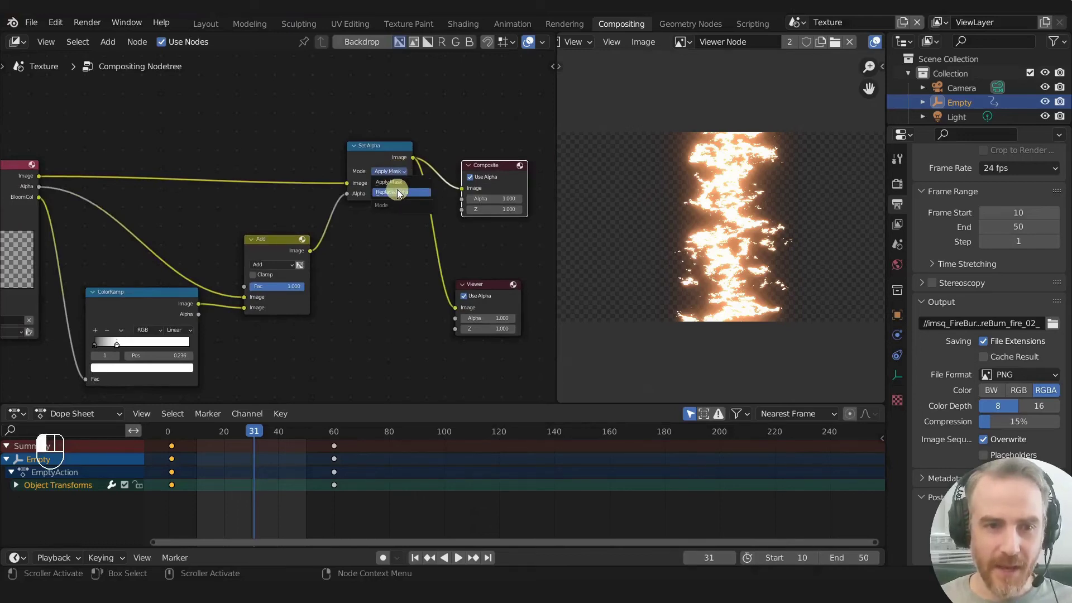
pyautogui.click(398, 193)
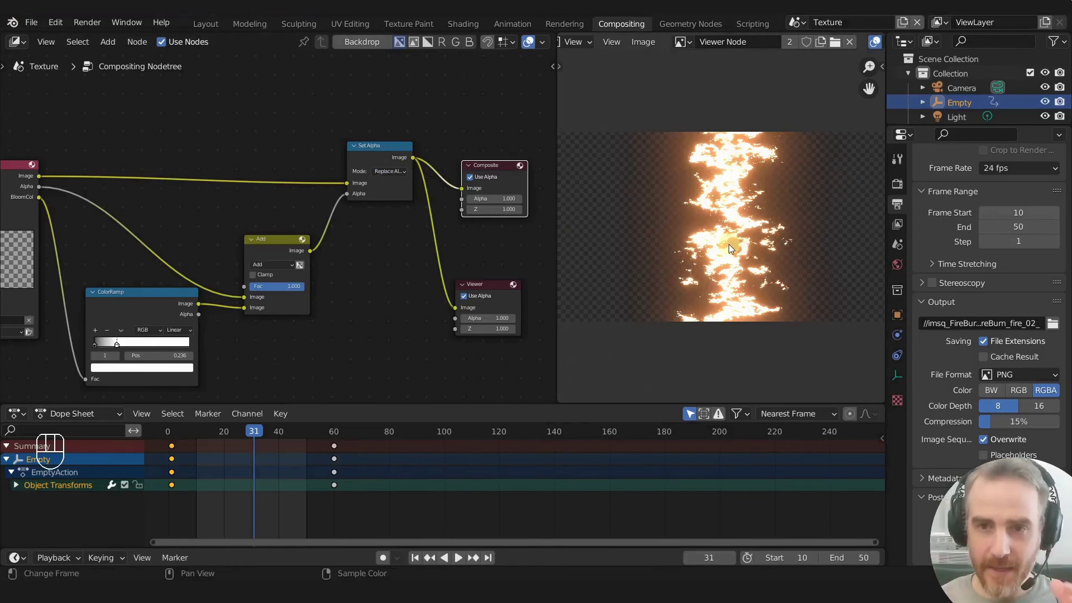
# - Re-render the current frame to check the Render Result, then return to the Viewer Node image
pyautogui.click(684, 43)
pyautogui.click(698, 78)
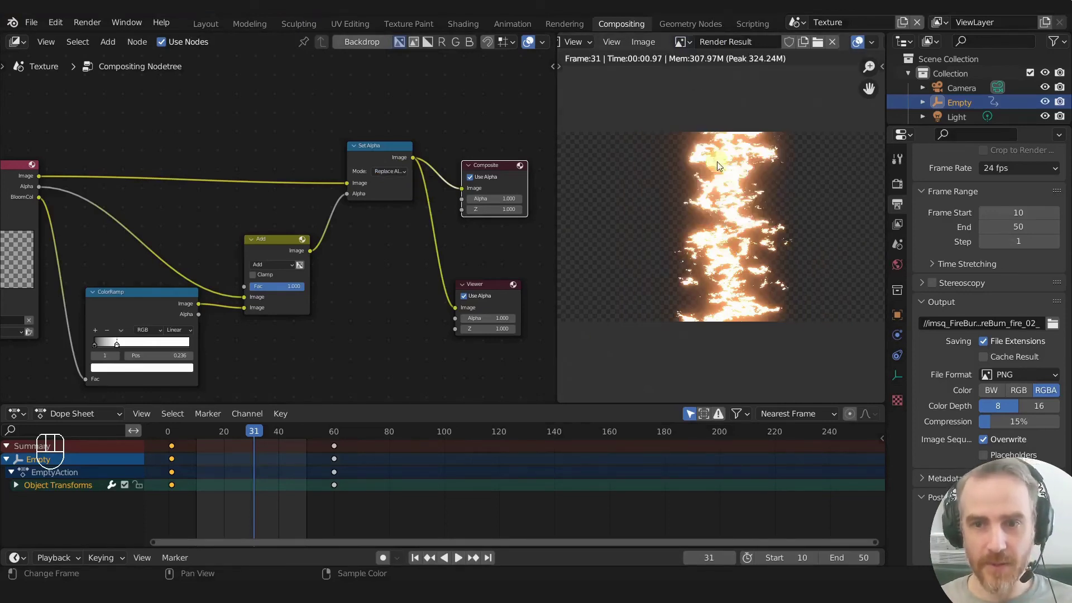
pyautogui.press('F12')
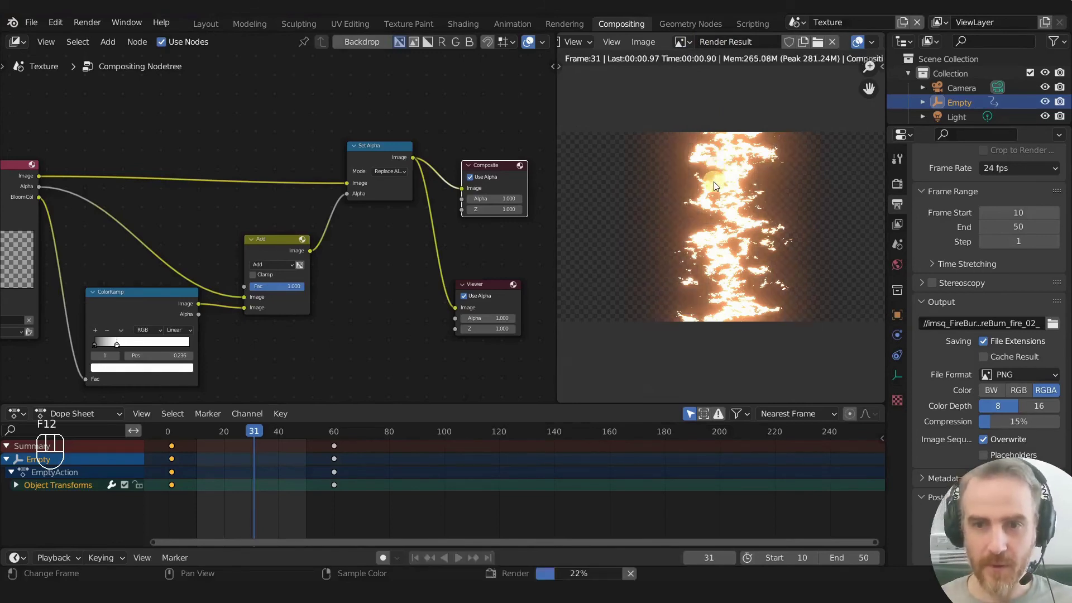
pyautogui.click(683, 42)
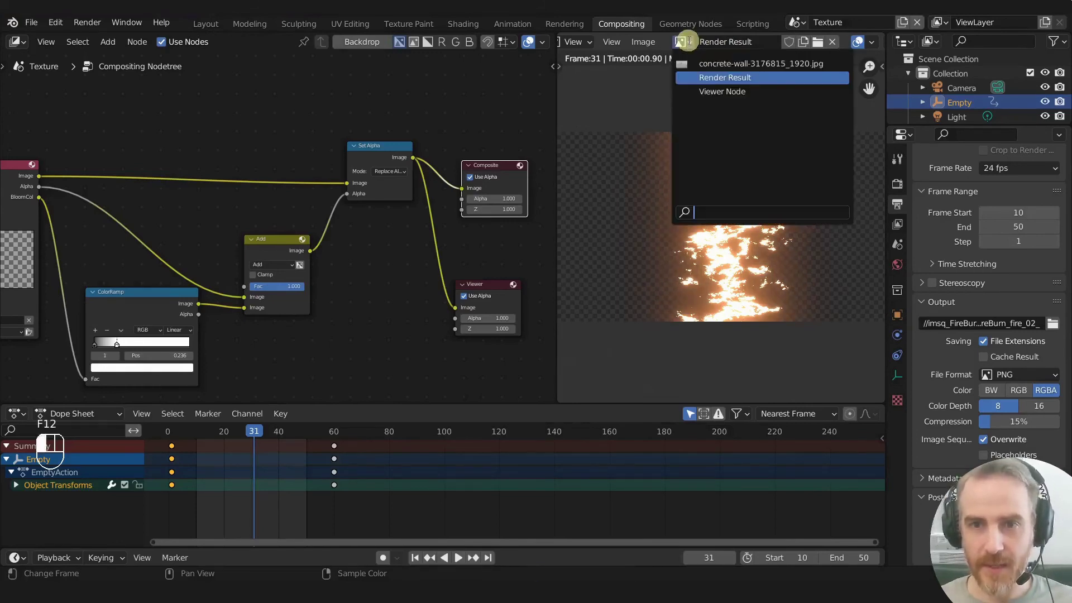
pyautogui.click(687, 91)
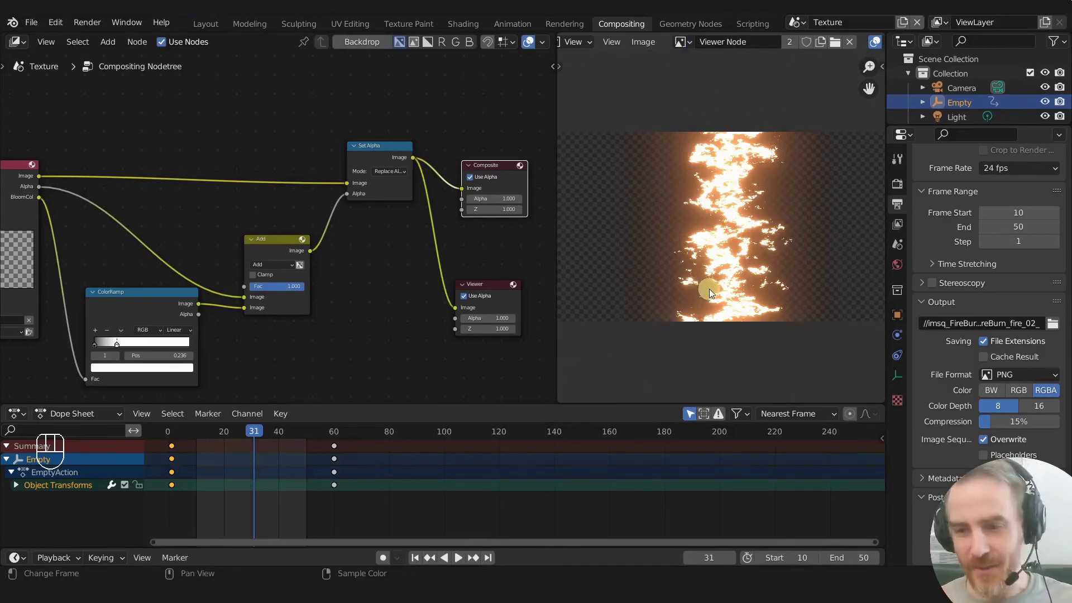
# - Save the project and re-render the whole fire animation
pyautogui.hotkey('ctrl', 's')
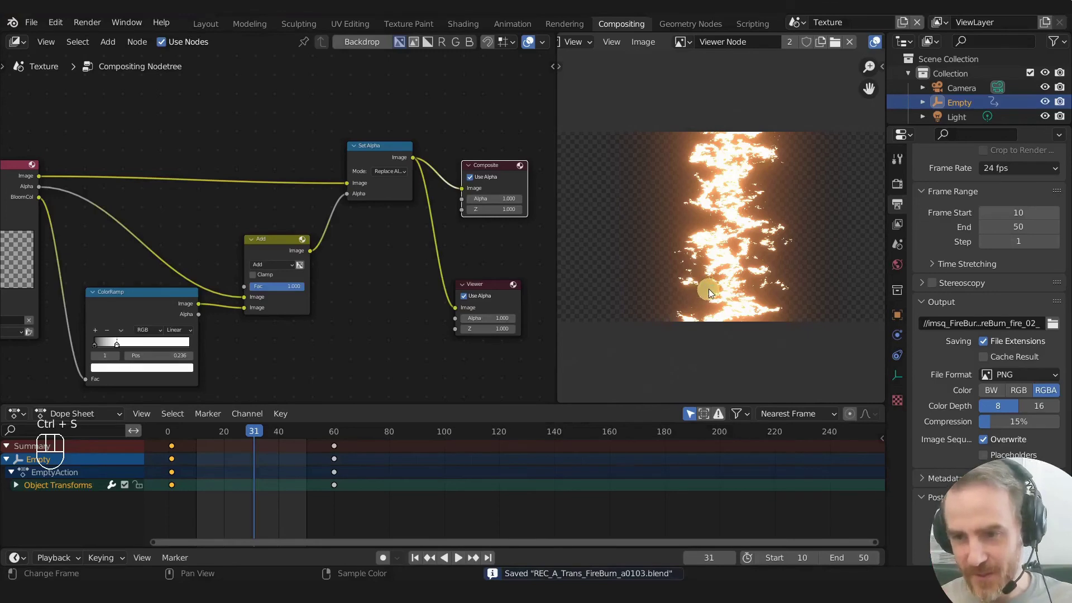
pyautogui.press('ctrl')
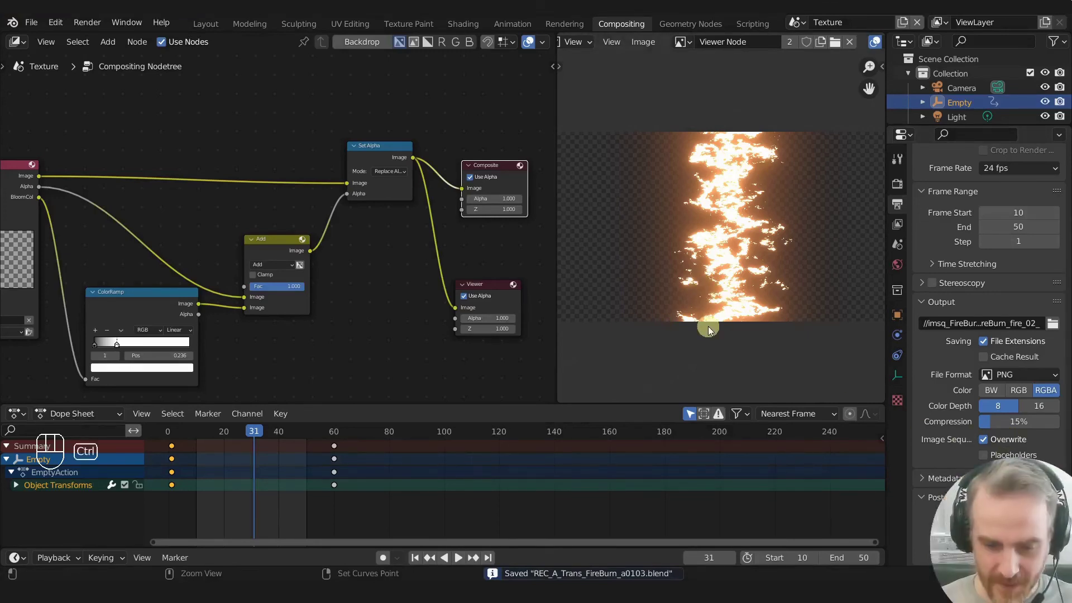
pyautogui.hotkey('ctrl', 'F12')
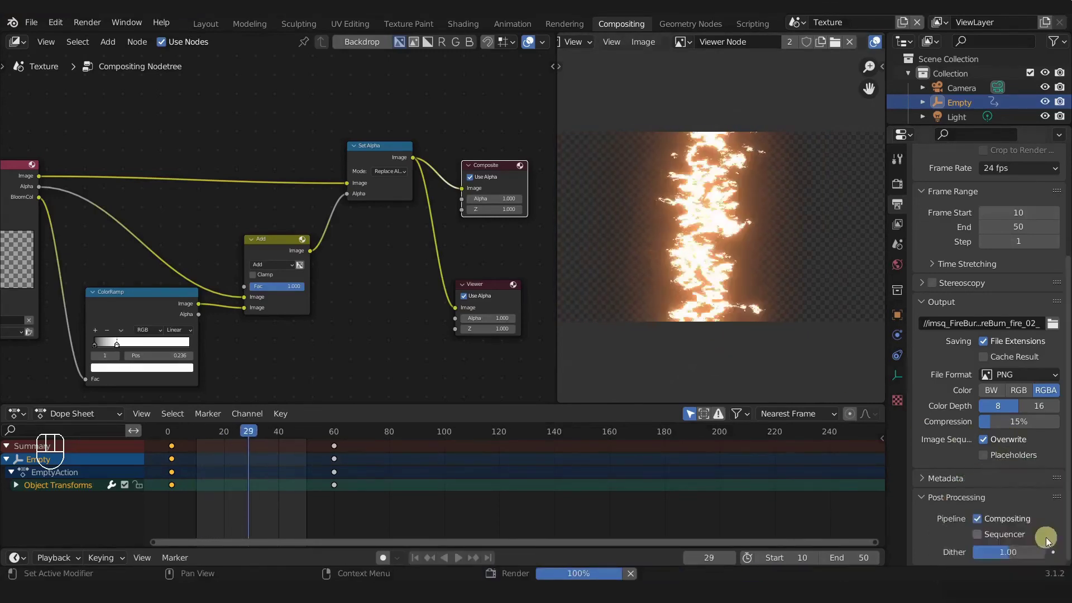
# - Switch to the VSE scene's Video Editing workspace
pyautogui.click(795, 22)
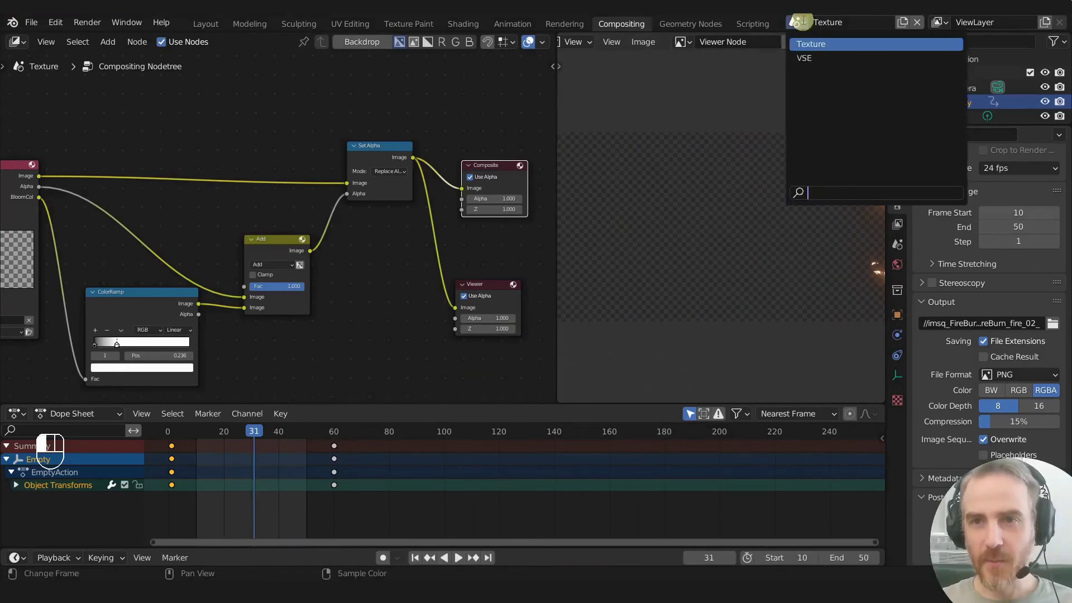
pyautogui.click(809, 58)
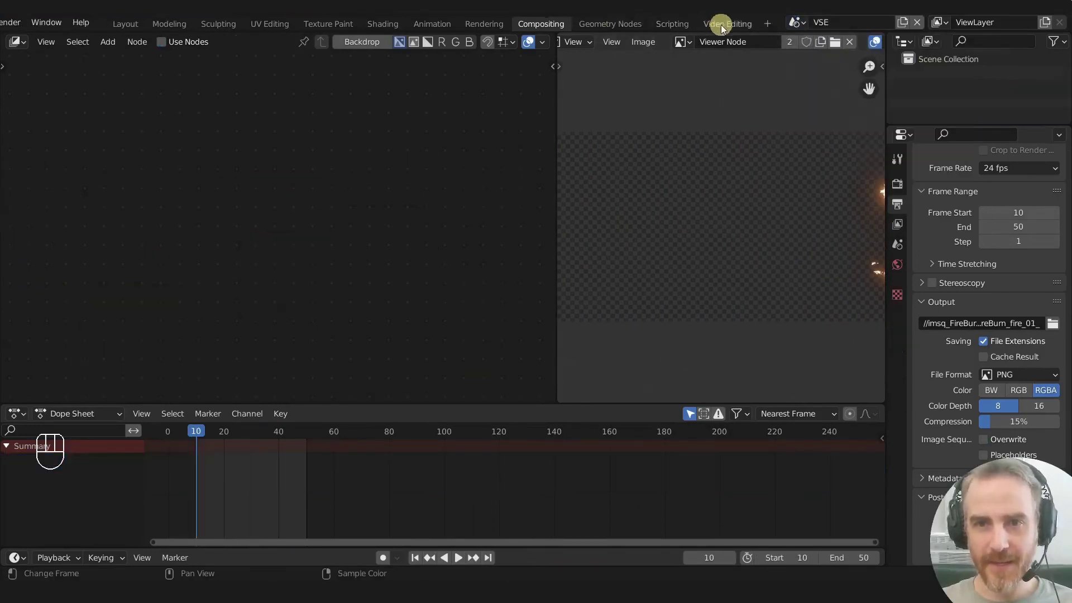
pyautogui.click(723, 23)
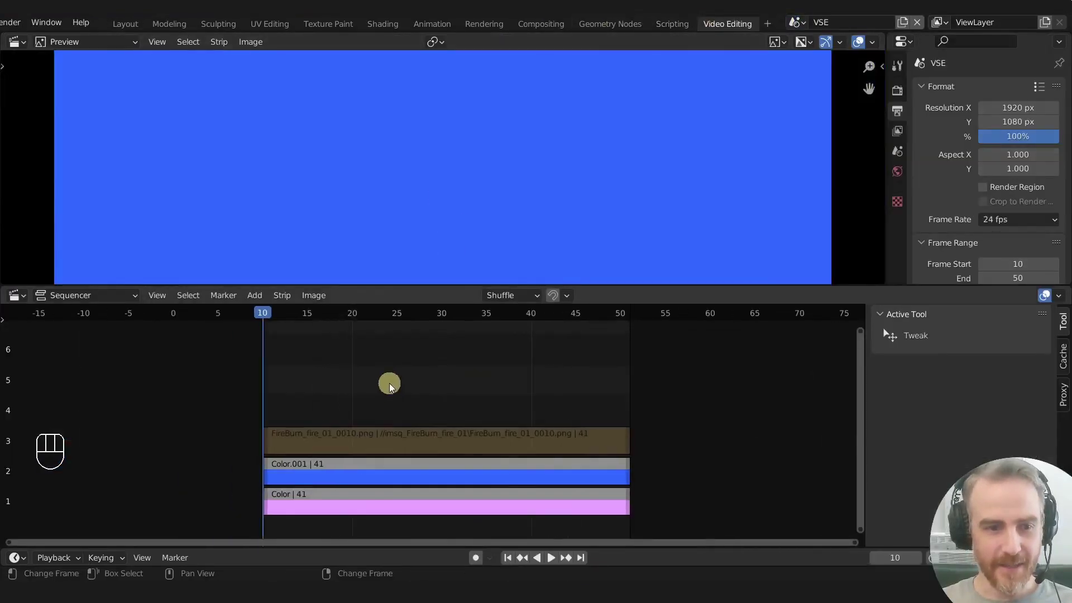
# - Add every PNG in imsq_FireBurn_fire_02 as an image strip on channel 4
pyautogui.hotkey('shift', 'a')
pyautogui.click(356, 409)
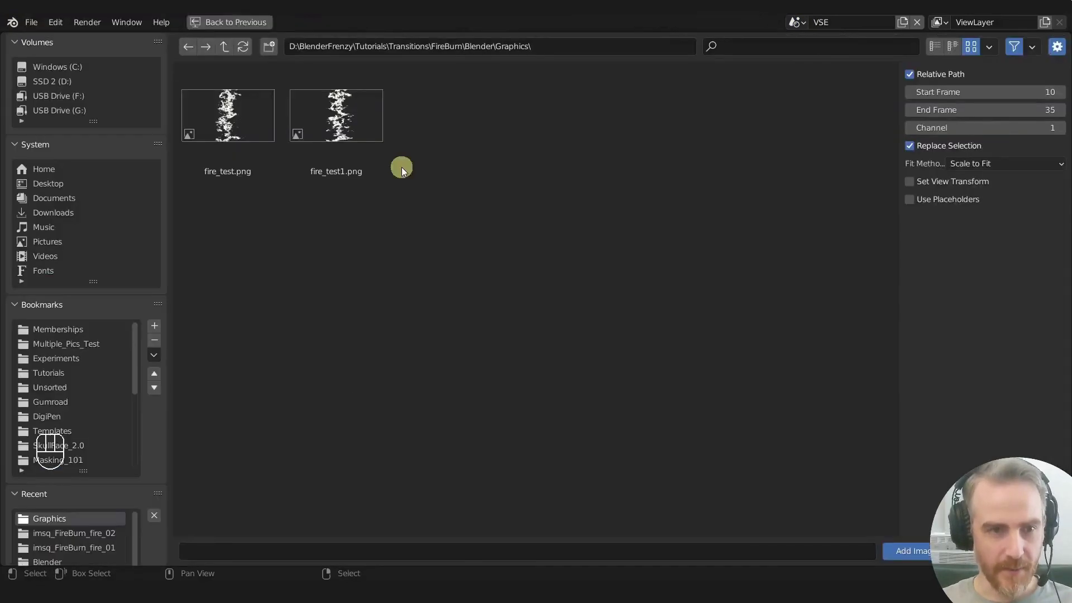
pyautogui.click(223, 46)
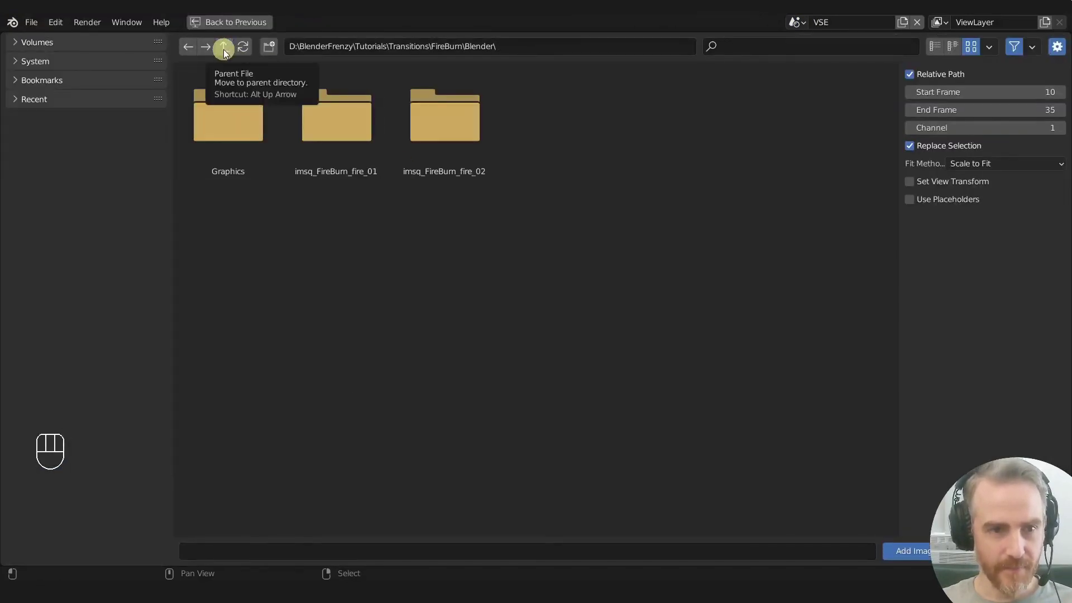
pyautogui.click(430, 115)
pyautogui.doubleClick(430, 115)
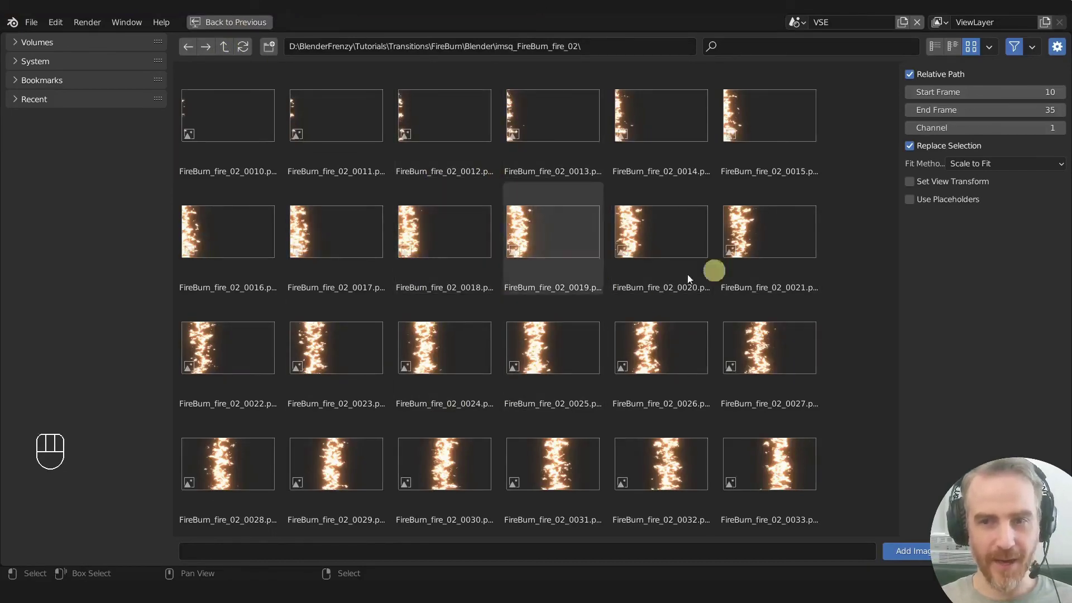
pyautogui.press('a')
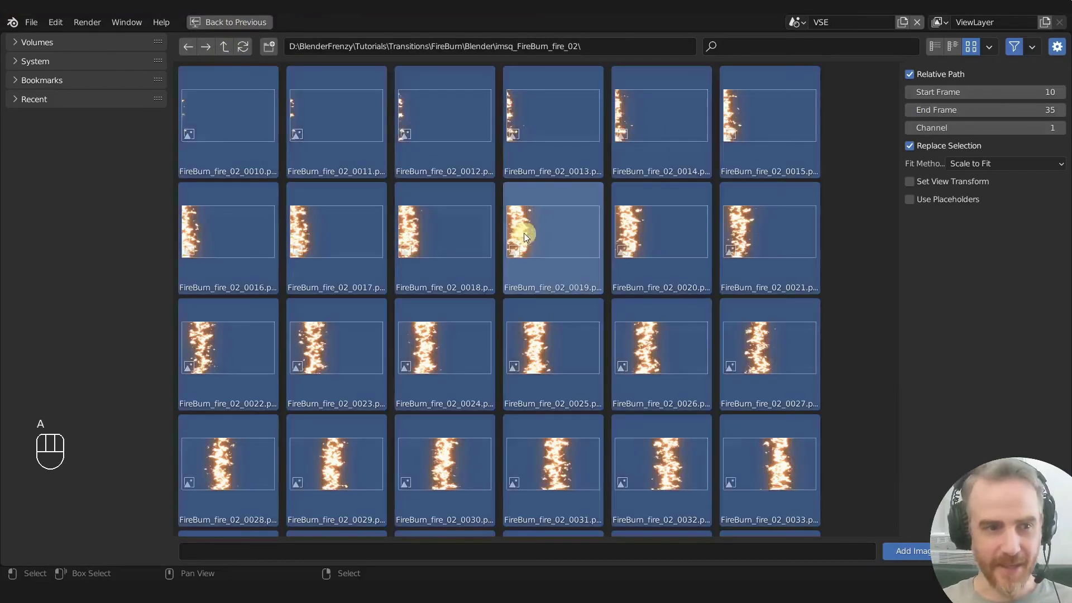
pyautogui.click(916, 554)
# - Scrub through the new strip to preview the re-rendered pink-to-blue fire at frame 28
pyautogui.scroll(-3, 447, 199)
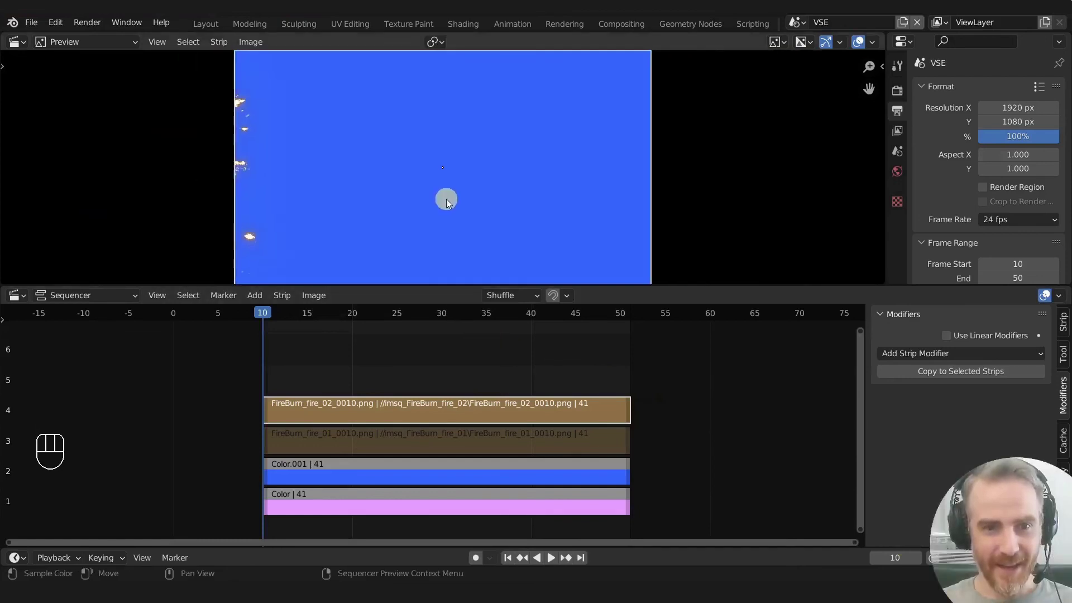
pyautogui.moveTo(265, 311); pyautogui.dragTo(430, 332)
pyautogui.scroll(-2, 492, 371)
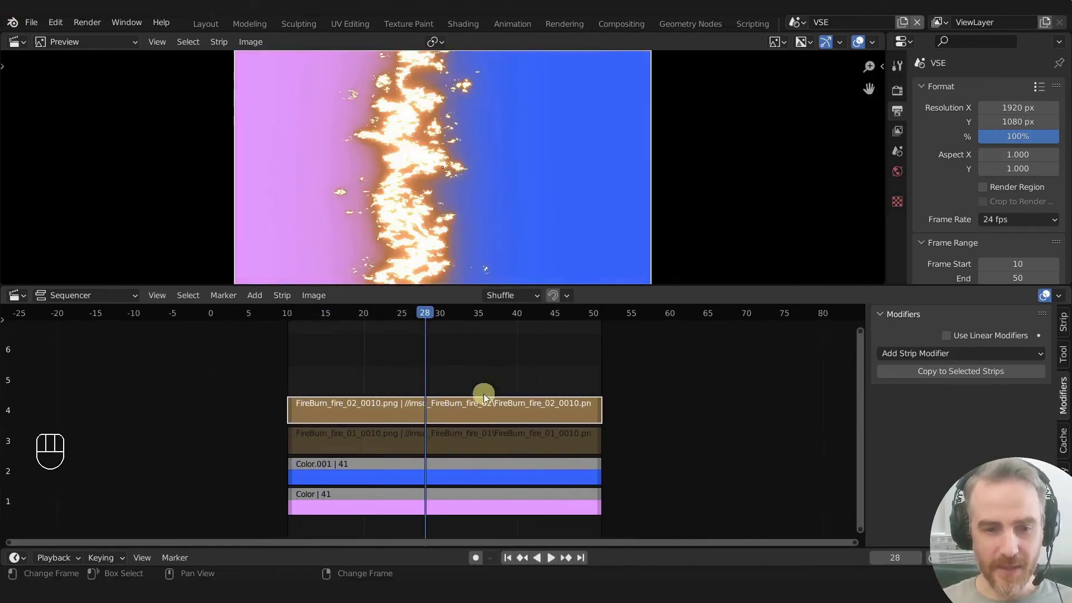
pyautogui.click(1063, 322)
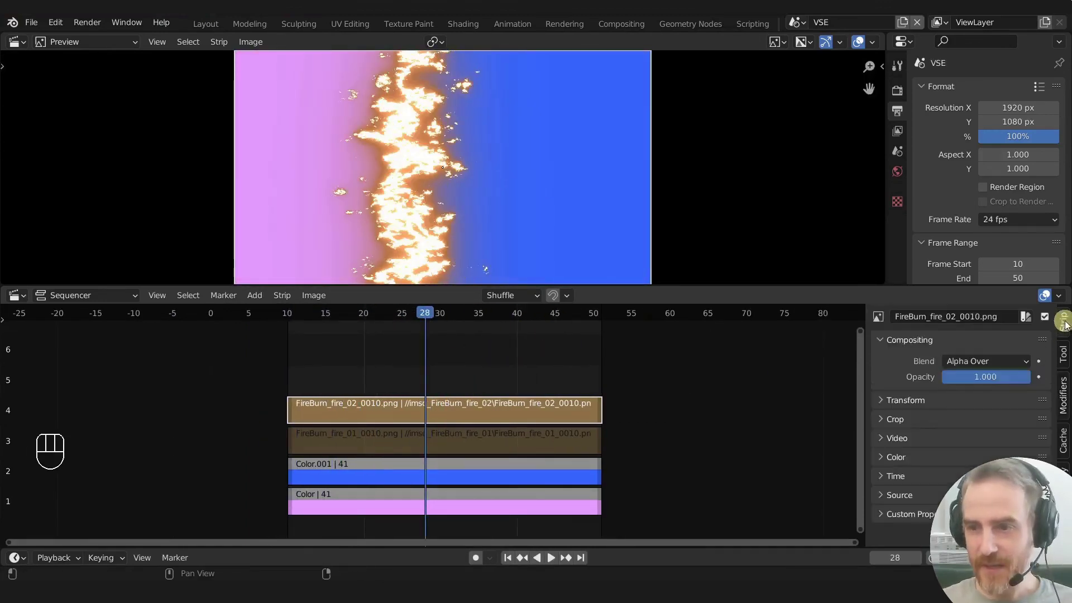
pyautogui.click(916, 400)
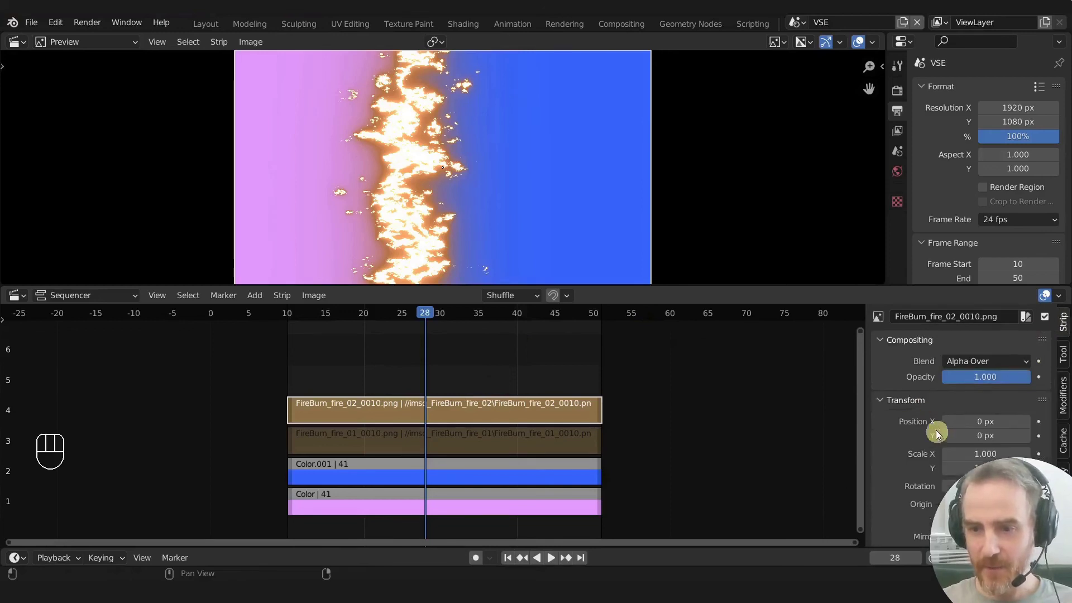
pyautogui.scroll(-4, 947, 427)
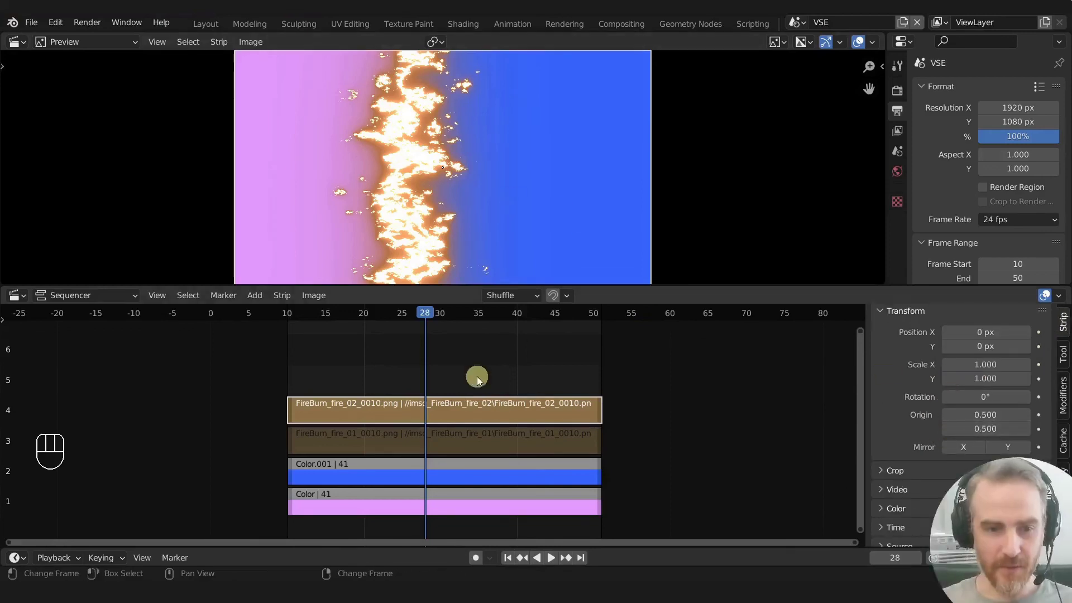
pyautogui.press('r')
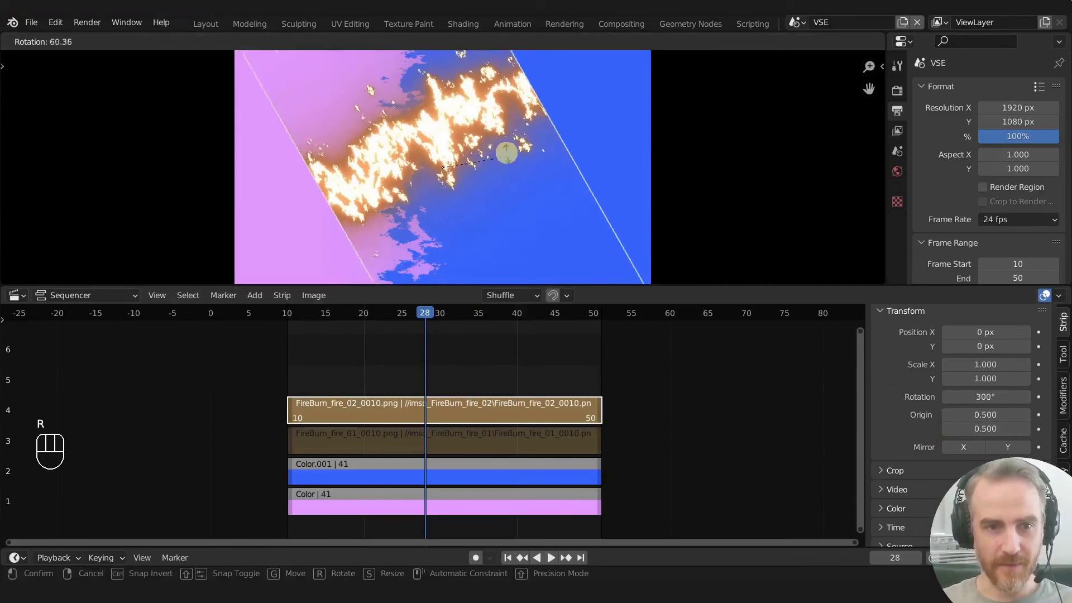
pyautogui.click(505, 156)
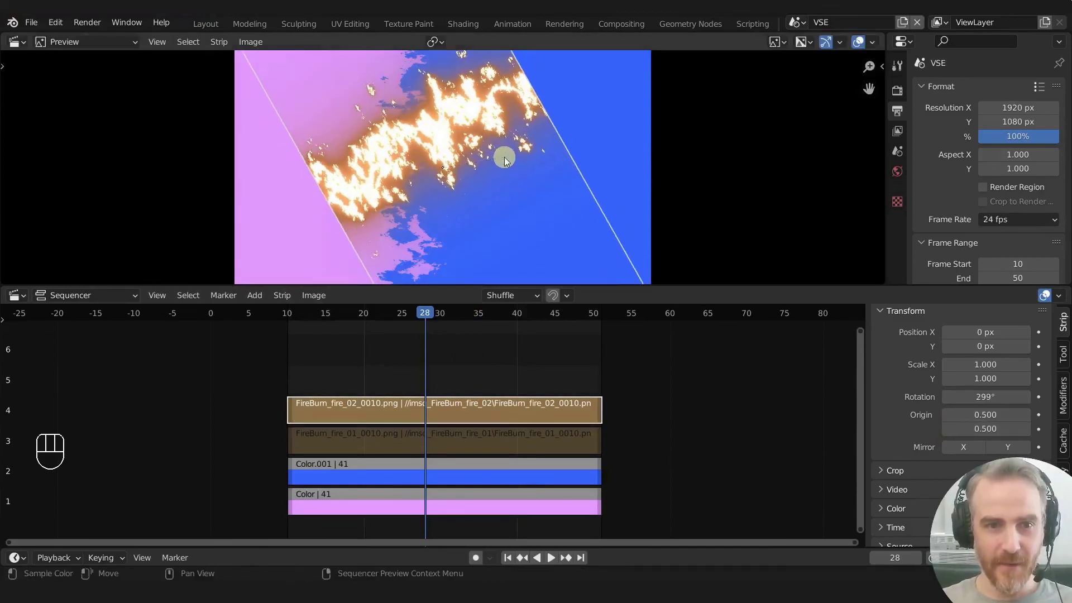
pyautogui.press('s')
pyautogui.rightClick(507, 191)
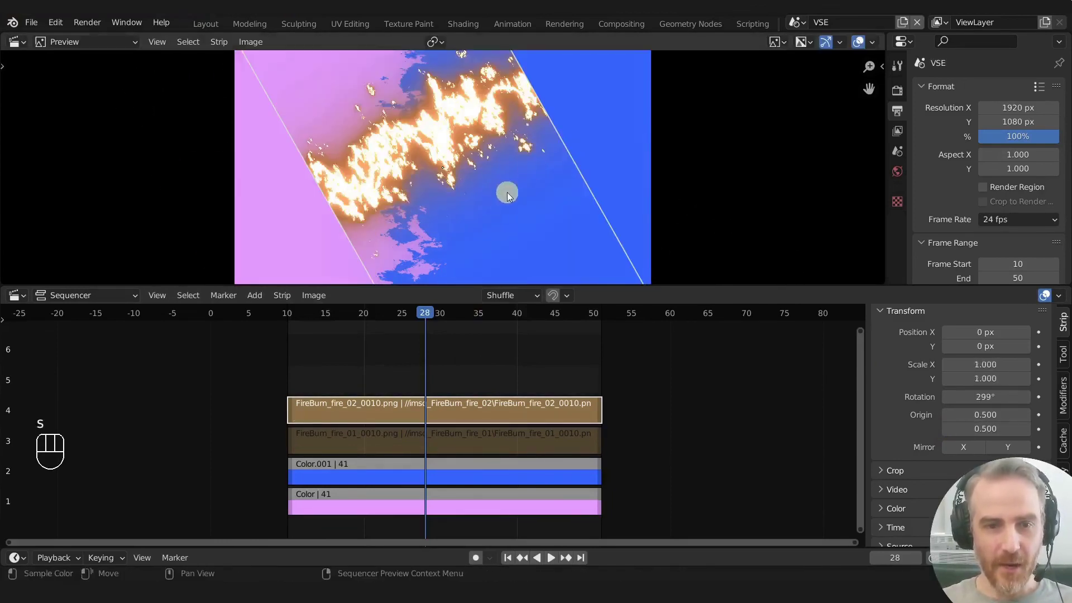
pyautogui.keyDown('alt'); pyautogui.click(372, 444); pyautogui.keyUp('alt')
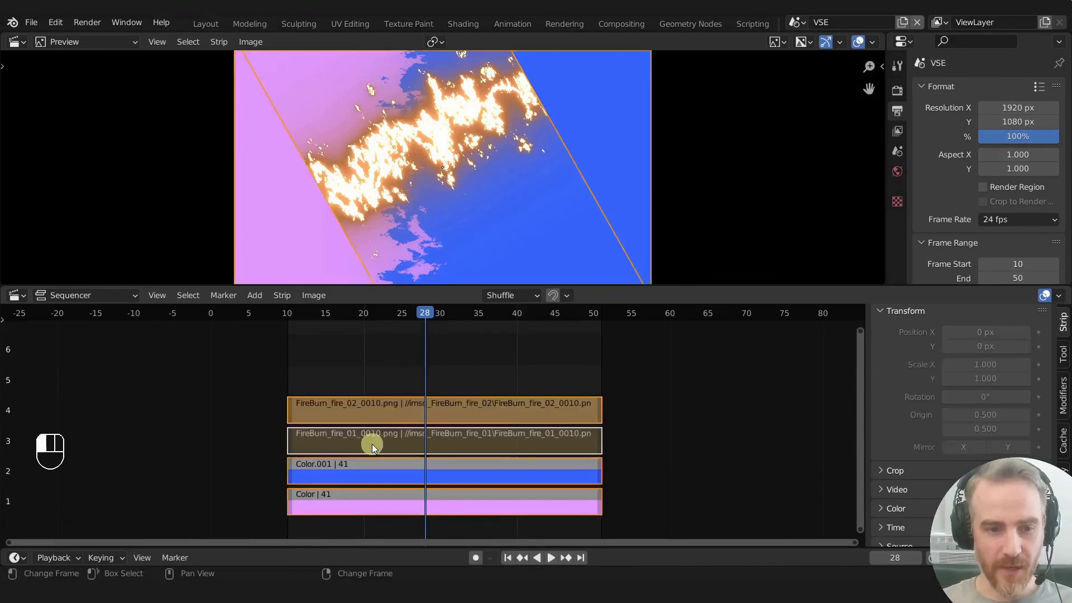
pyautogui.click(385, 390)
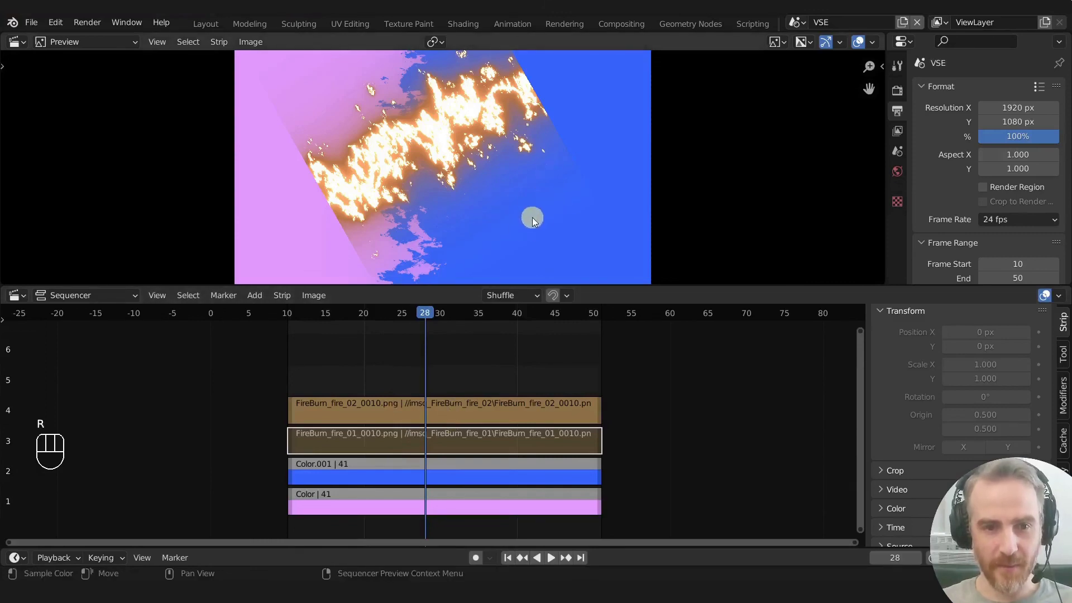
pyautogui.press('r')
pyautogui.rightClick(390, 231)
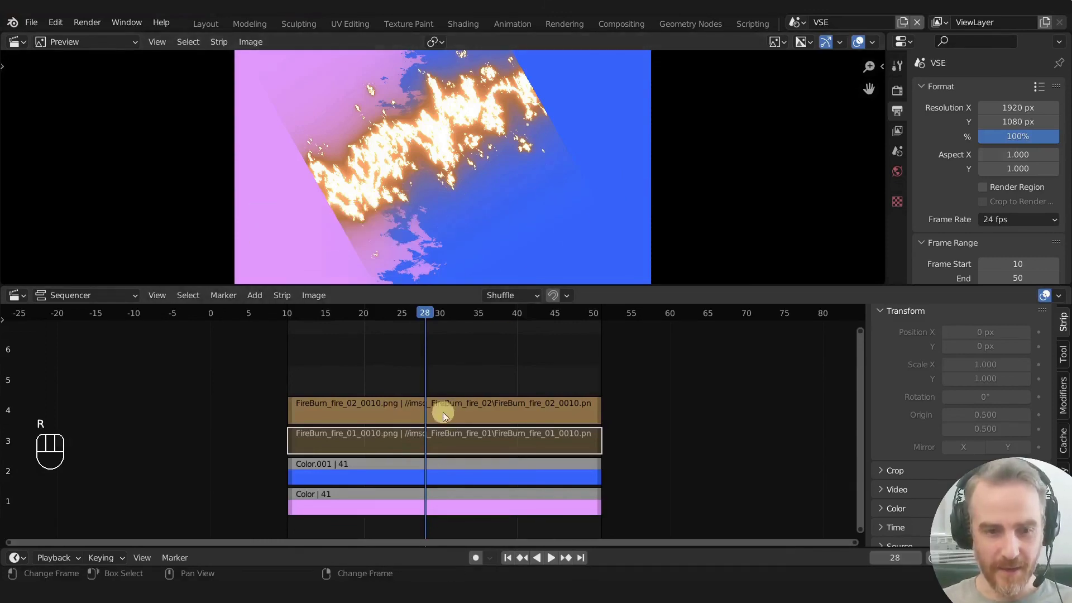
pyautogui.press('h')
pyautogui.press('h')
pyautogui.press('r')
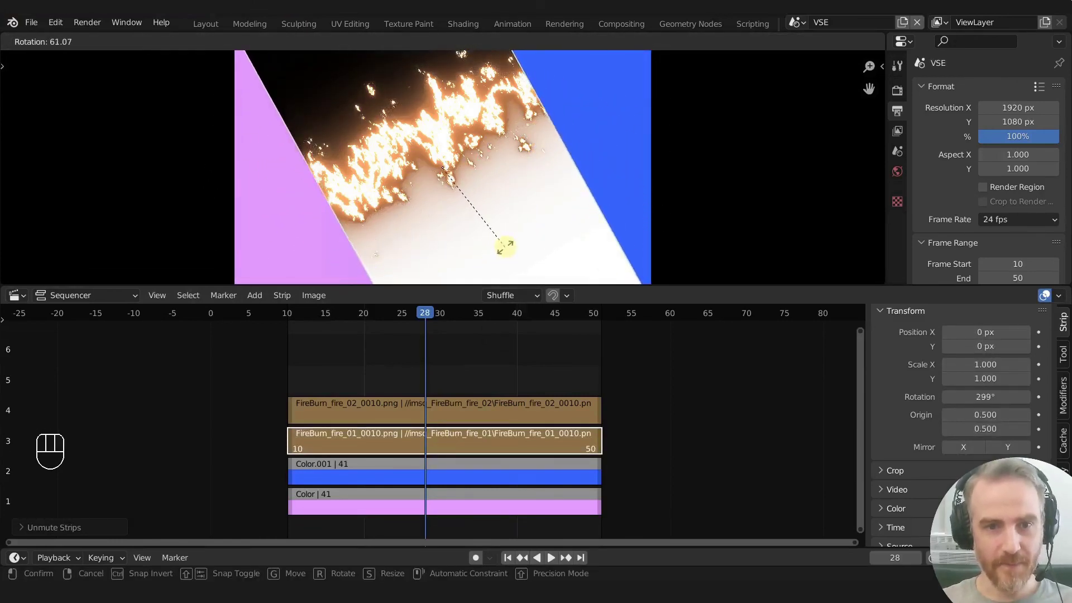
pyautogui.rightClick(505, 247)
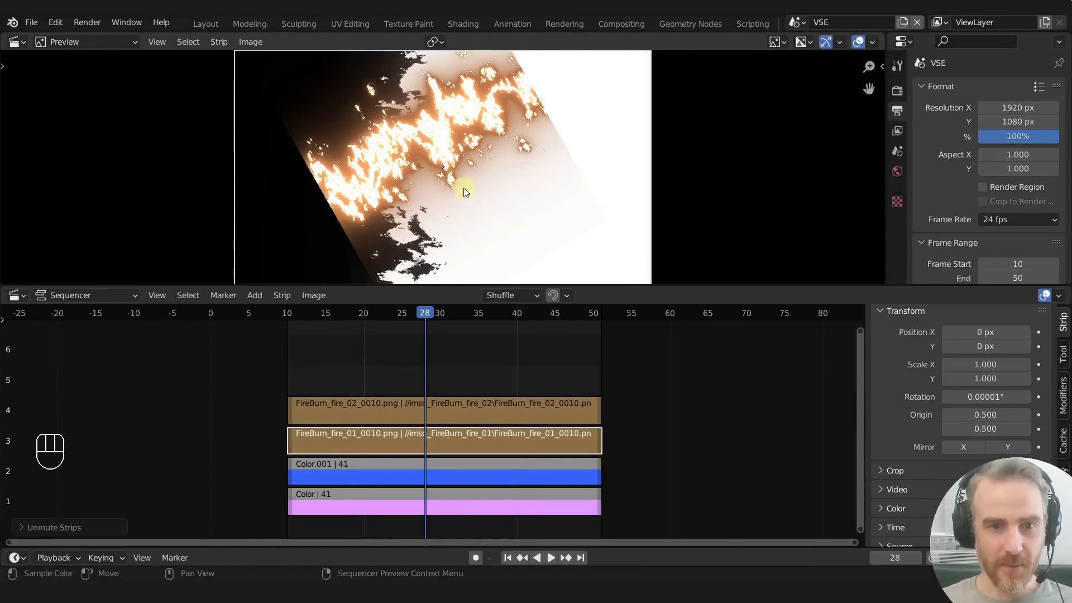
pyautogui.press('h')
pyautogui.press('a')
pyautogui.hotkey('alt', 'r')
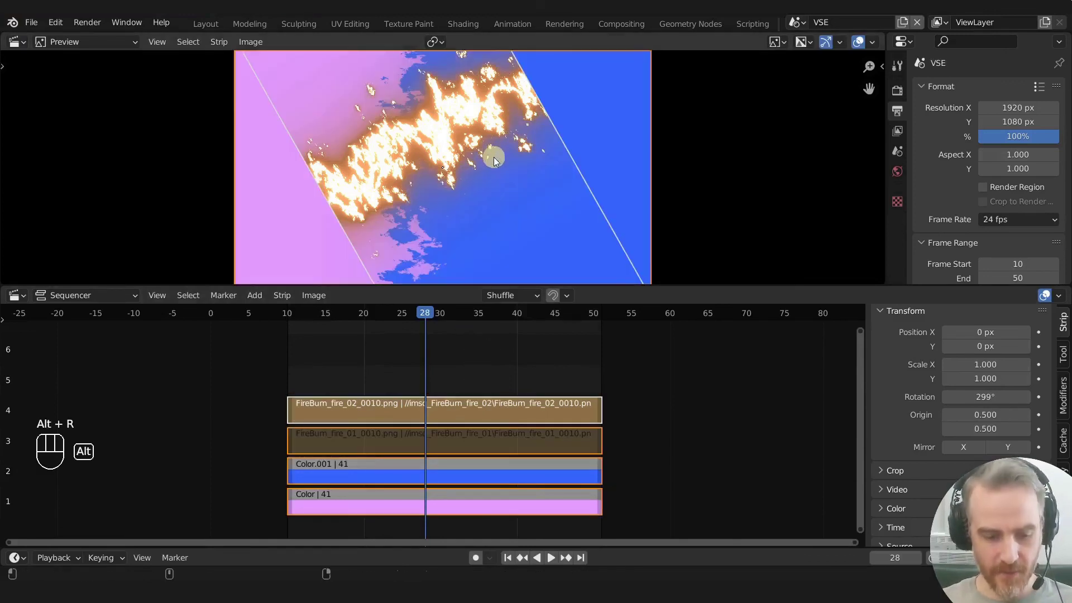
pyautogui.hotkey('alt', 'r')
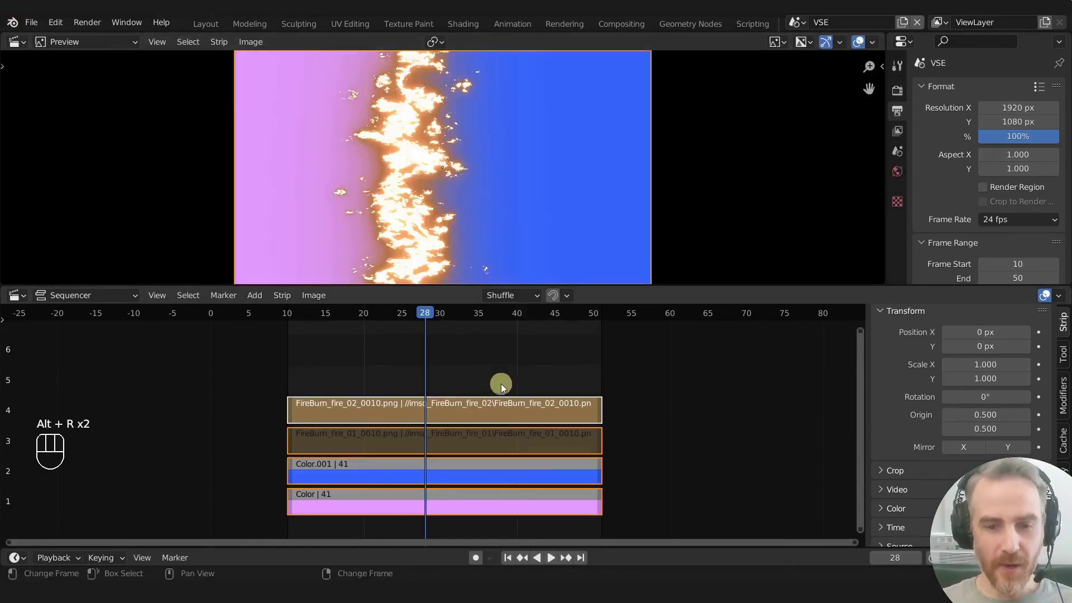
pyautogui.click(478, 407)
# - Add a Color Balance modifier to the FireBurn_fire_02 strip
pyautogui.click(1064, 396)
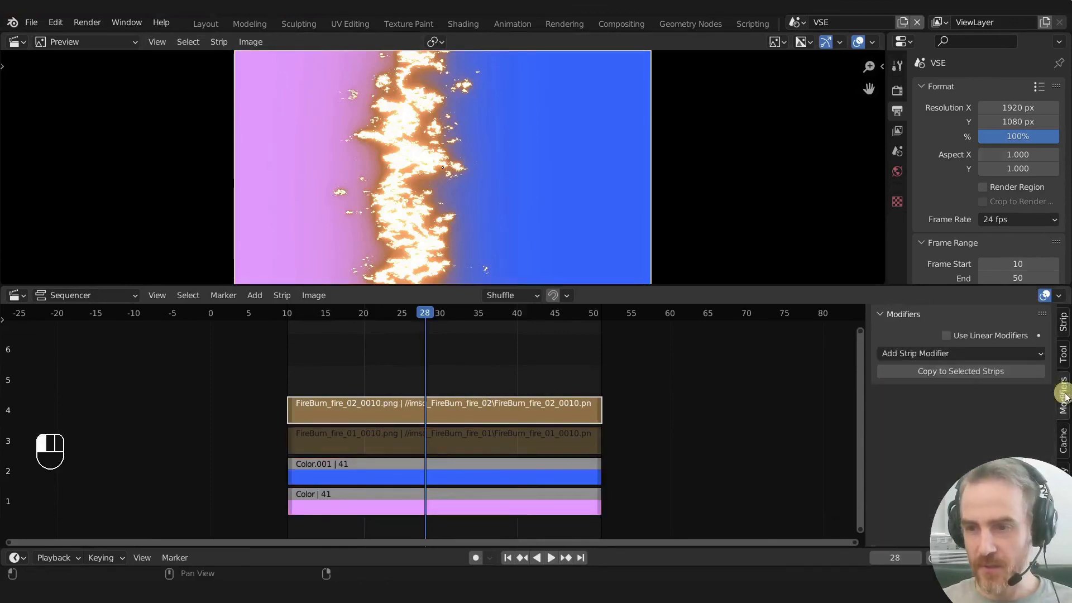
pyautogui.click(928, 354)
pyautogui.click(924, 373)
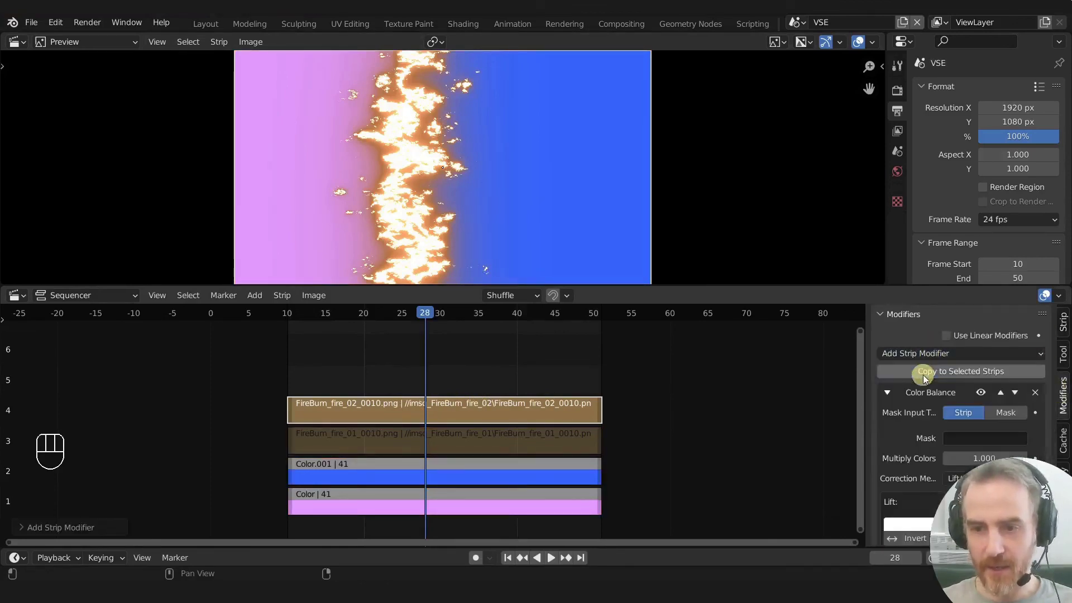
pyautogui.click(512, 419)
pyautogui.scroll(-5, 1005, 436)
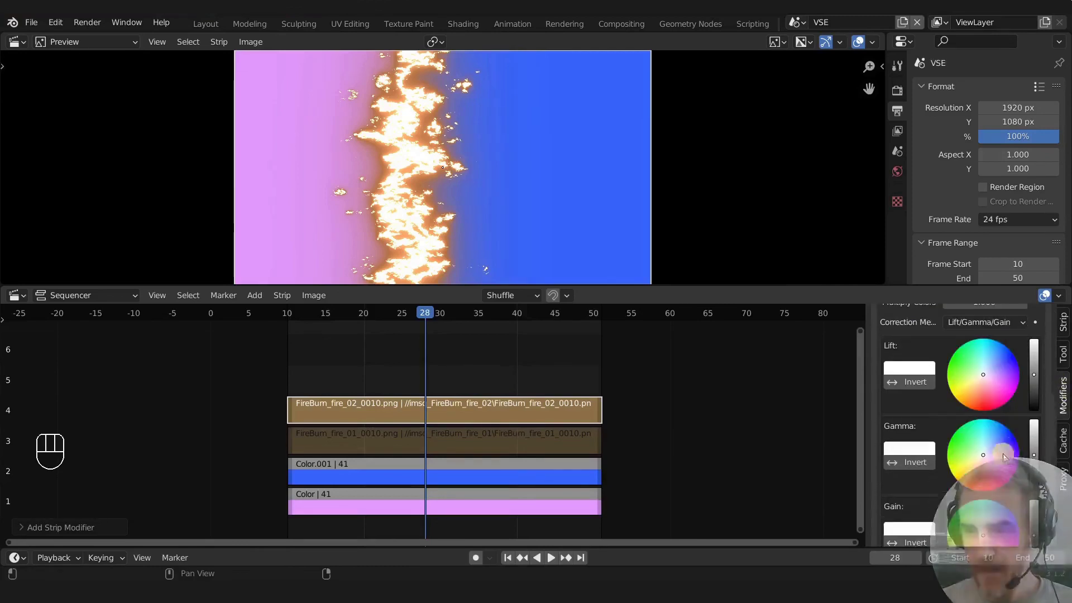
# - Adjust the Color Balance lift, gamma and gain to deepen the flames, previewing further along the burn
pyautogui.moveTo(1034, 456); pyautogui.dragTo(1037, 435)
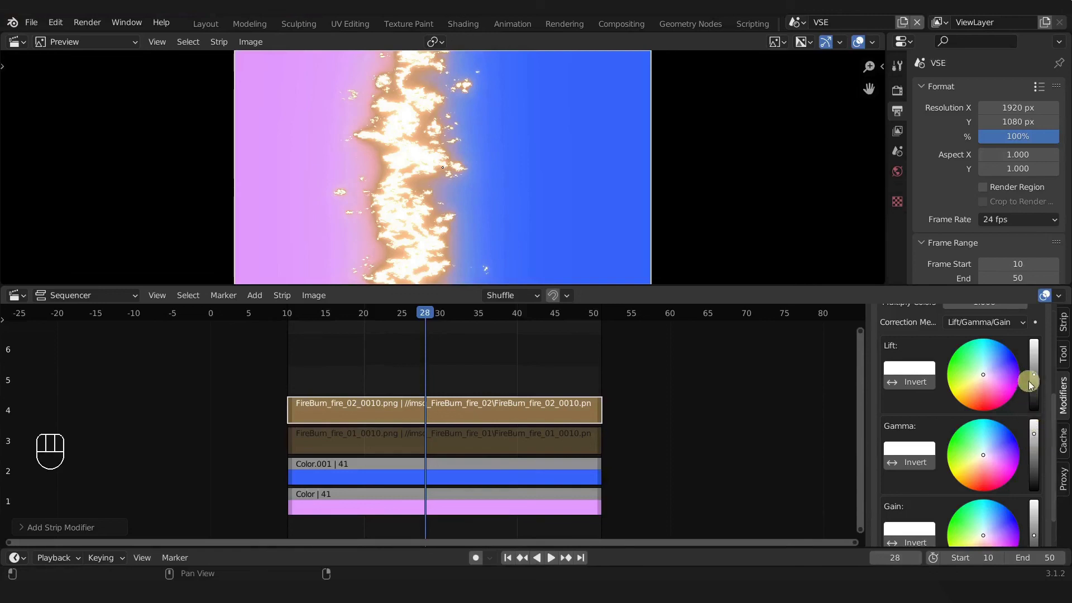
pyautogui.moveTo(1034, 374)
pyautogui.mouseDown()
pyautogui.moveTo(1039, 365)
pyautogui.moveTo(1041, 374)
pyautogui.mouseUp()
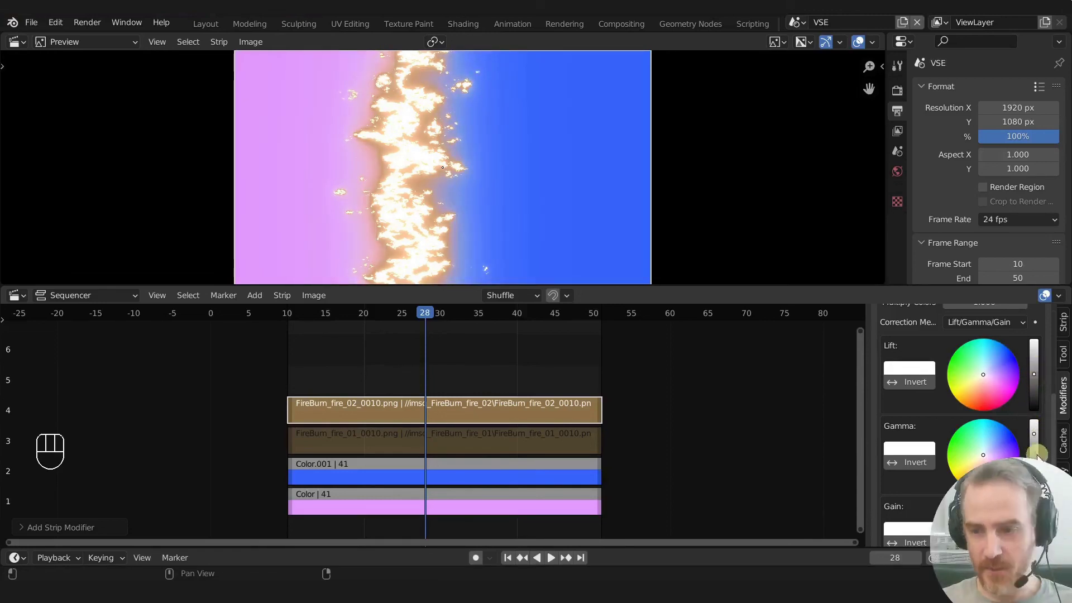
pyautogui.scroll(-2, 1036, 424)
pyautogui.moveTo(1034, 475)
pyautogui.mouseDown()
pyautogui.moveTo(1034, 507)
pyautogui.moveTo(1040, 482)
pyautogui.moveTo(1038, 492)
pyautogui.mouseUp()
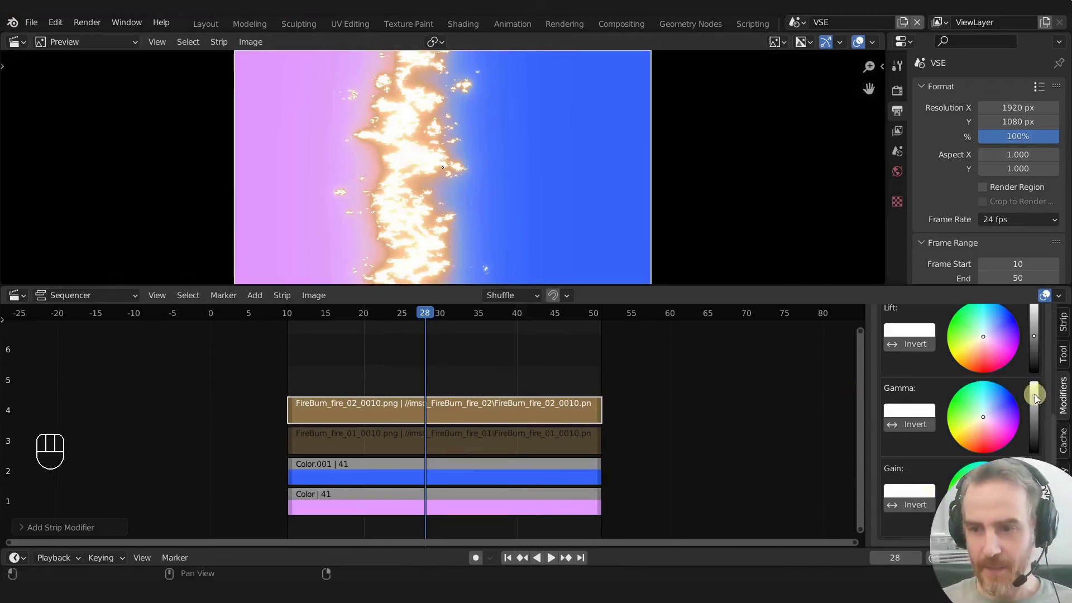
pyautogui.moveTo(1034, 396); pyautogui.dragTo(1035, 413)
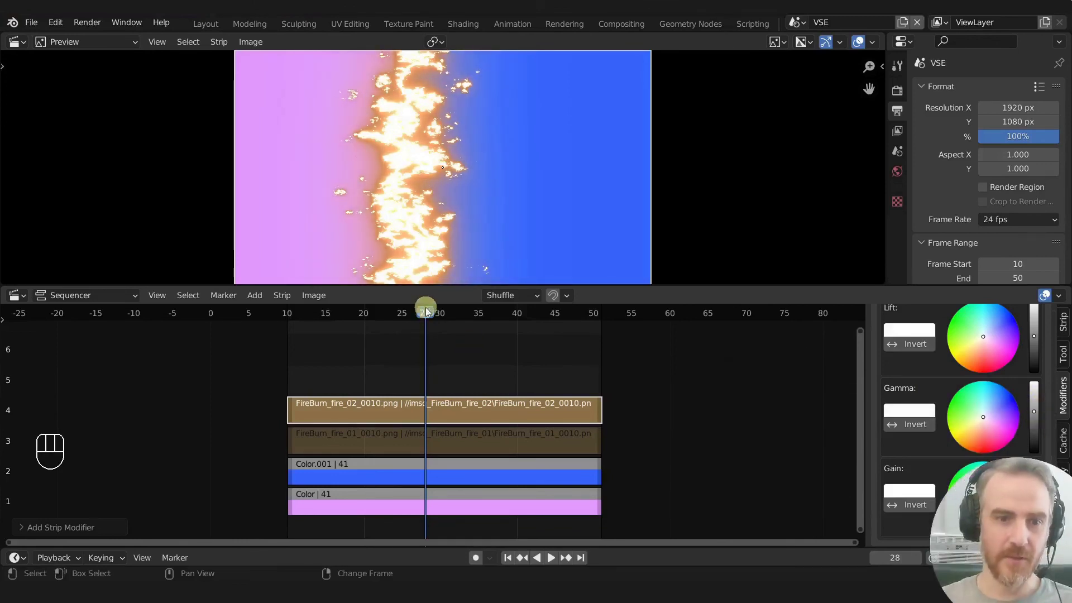
pyautogui.moveTo(425, 311); pyautogui.dragTo(491, 340)
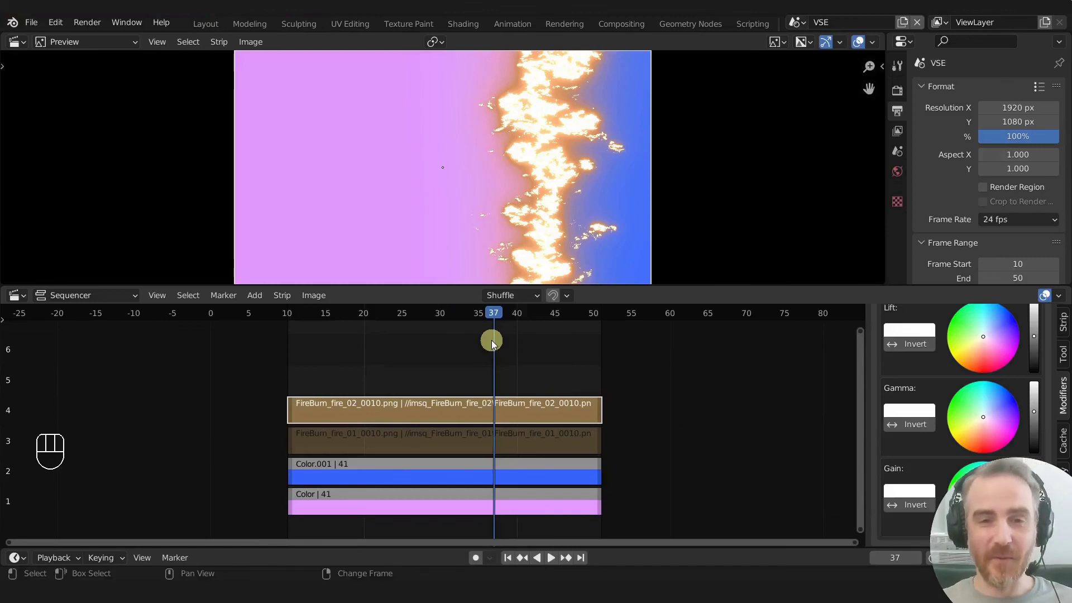